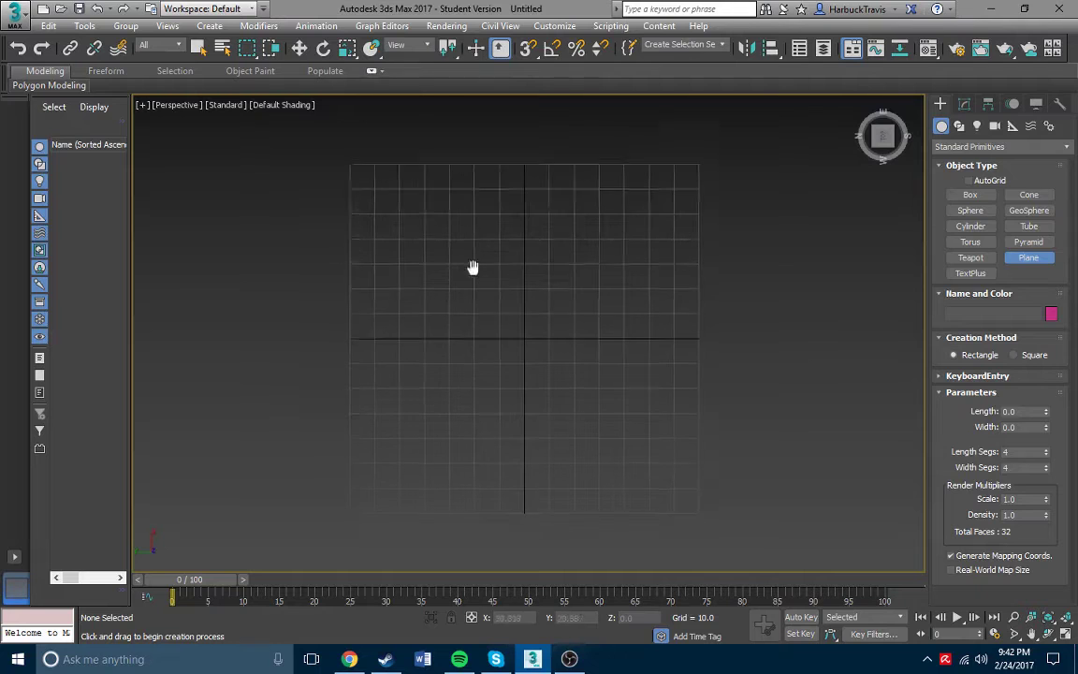
Draw Plane001 and give it a material showing the knife reference bitmap in the viewport.
left_click_drag(346, 162, 857, 498)
key("w")
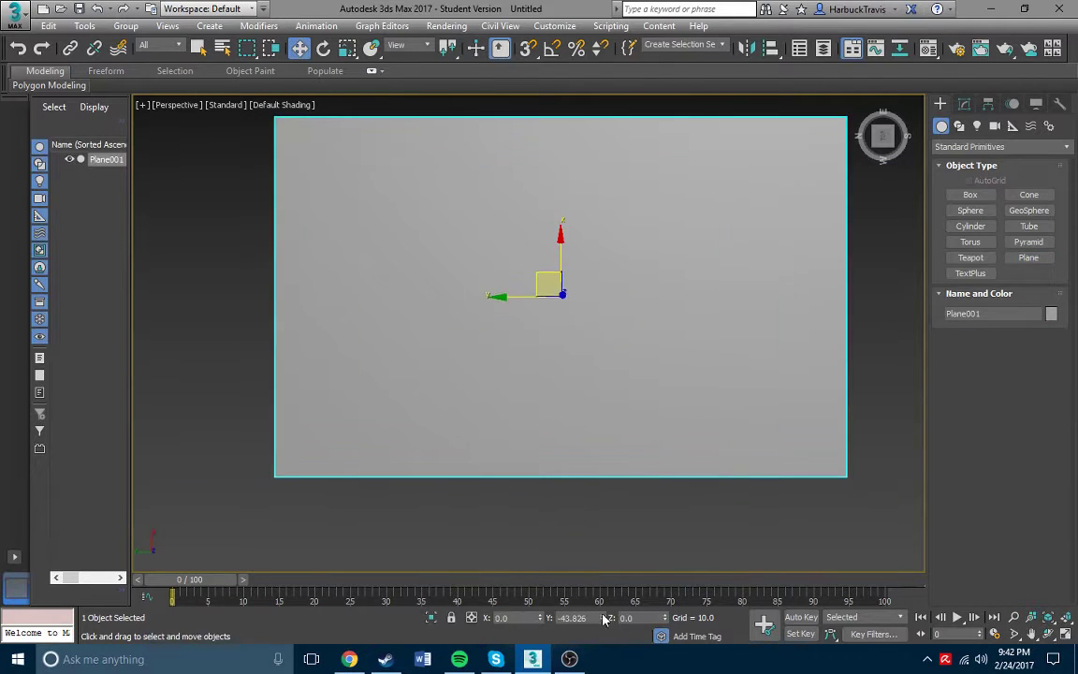
key("m")
left_click(301, 424)
double_click(435, 156)
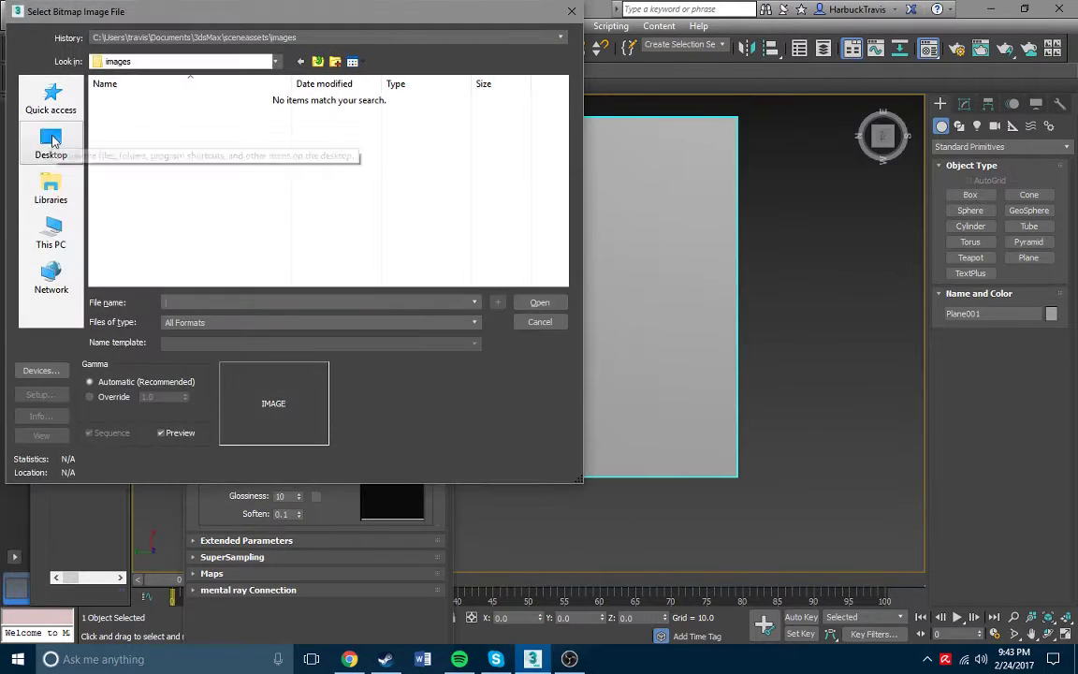
double_click(206, 239)
double_click(240, 109)
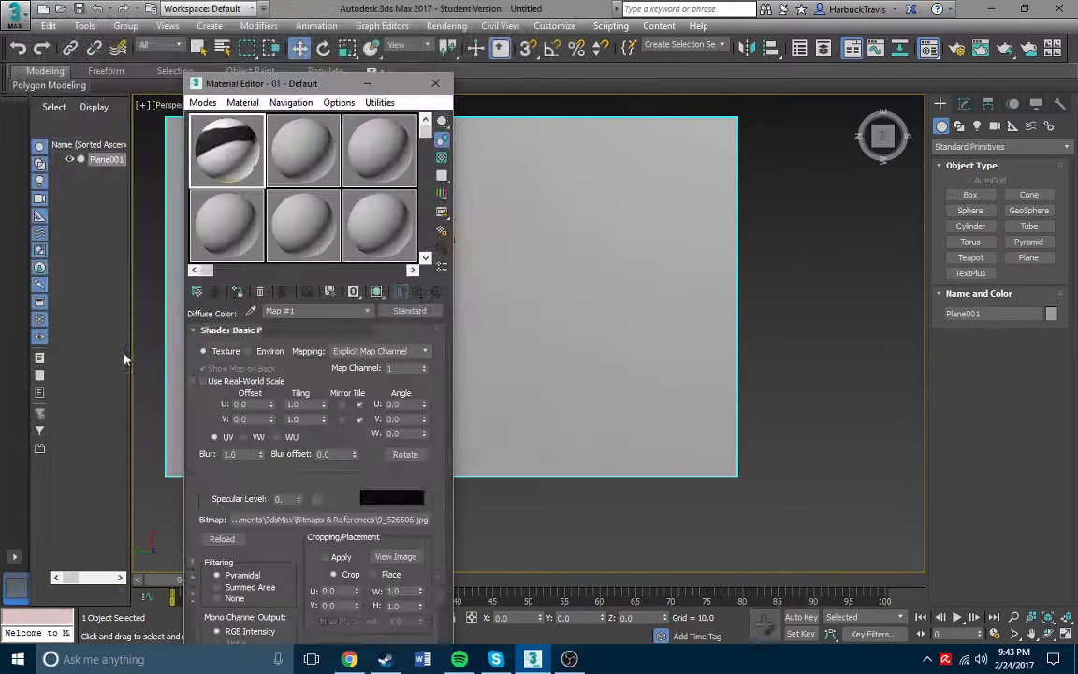
left_click(378, 291)
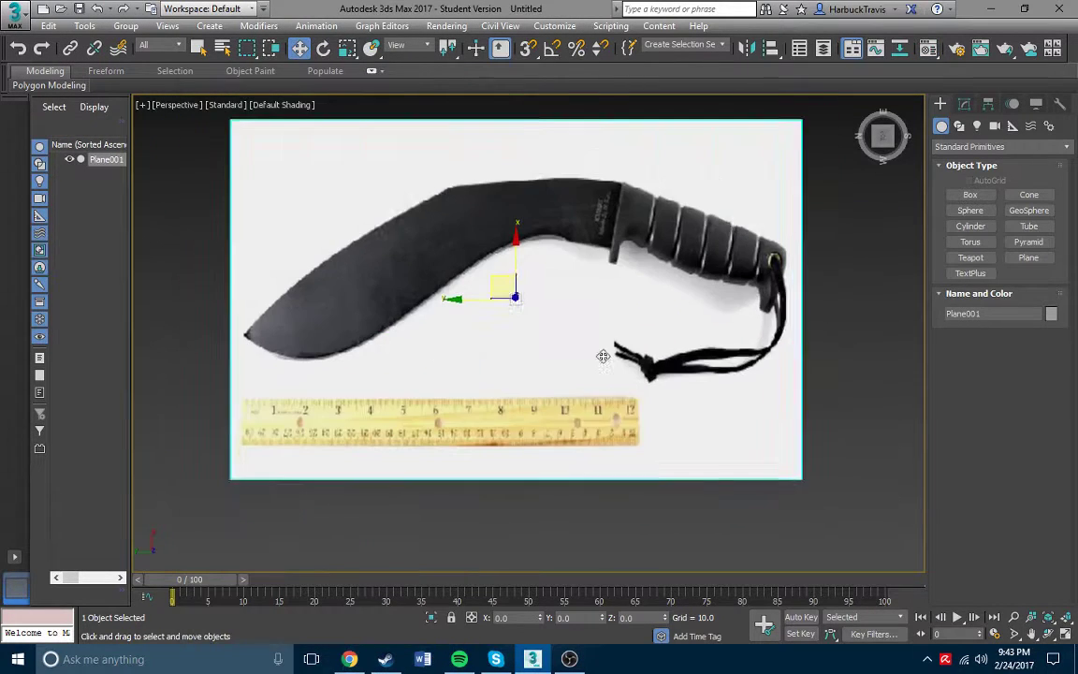
Scale the reference plane to match the photo's proportions.
key("r")
left_click_drag(452, 299, 480, 300)
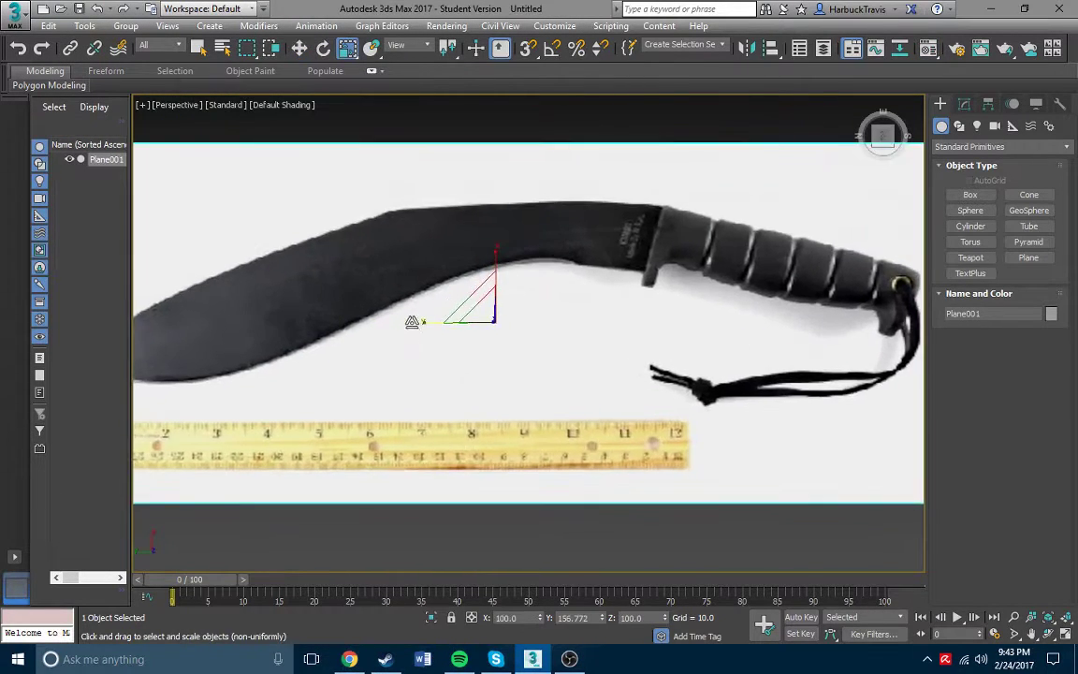
scroll(558, 312, "up", 3)
scroll(582, 344, "down", 2)
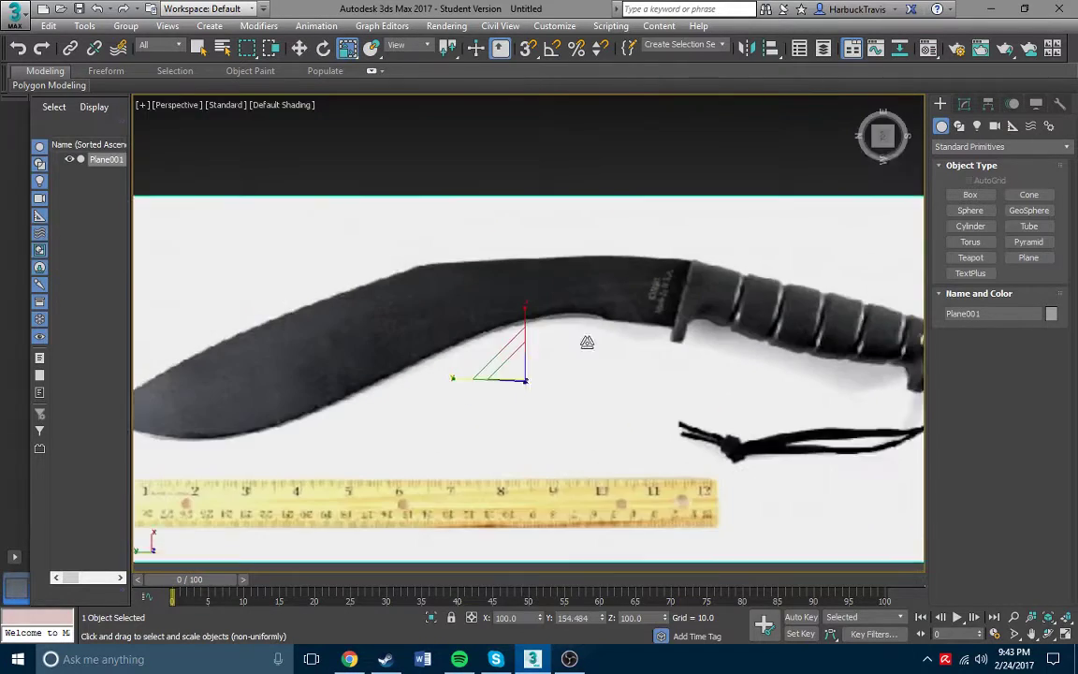
scroll(599, 356, "up", 1)
scroll(617, 369, "up", 3)
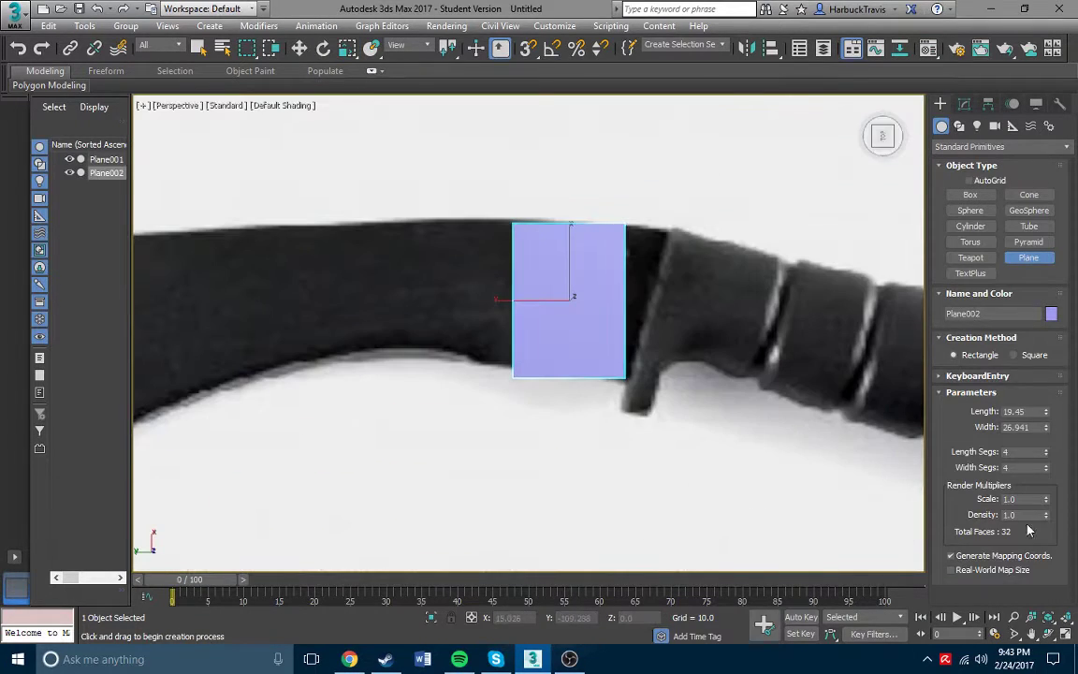
Align Plane002's corner vertices with the blade and extend a first polygon strip along it.
key("1")
key("w")
middle_click_drag(751, 461, 718, 293, "alt")
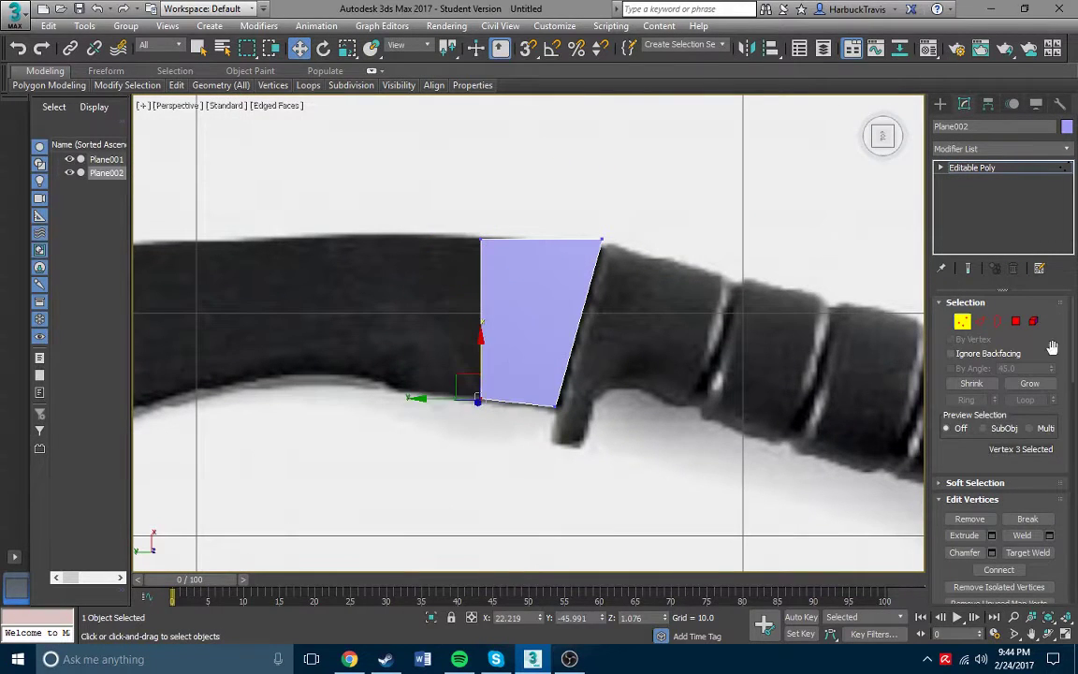
middle_click_drag(482, 325, 579, 325)
left_click_drag(579, 325, 436, 326, "shift")
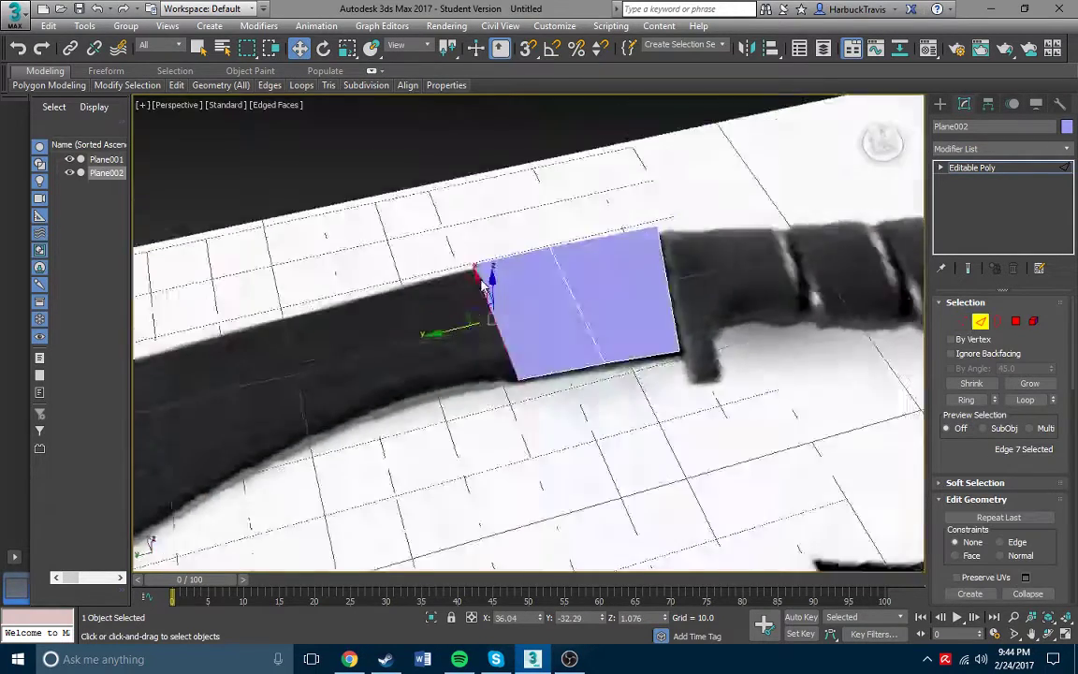
Orbit around the plane to check how its edge lines up with the blade.
mouse_move(444, 325)
middle_mouse_down("alt")
mouse_move(884, 148)
mouse_move(522, 289)
mouse_move(562, 266)
middle_mouse_up("alt")
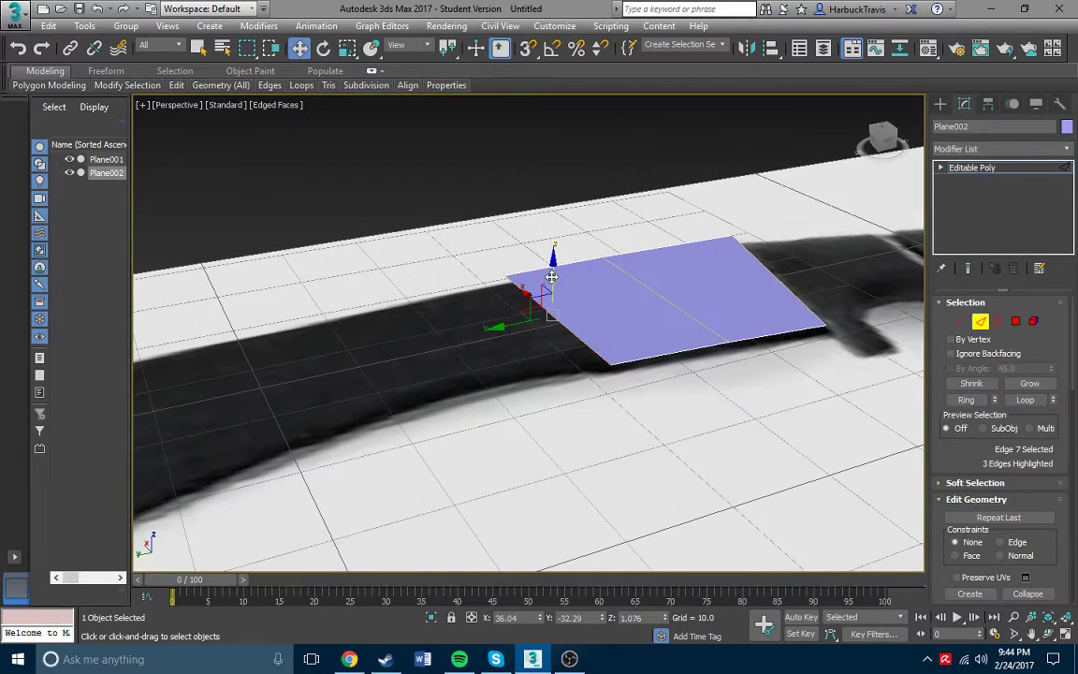
scroll(468, 339, "up", 5)
key("1")
mouse_move(661, 233)
middle_mouse_down("alt")
mouse_move(572, 332)
mouse_move(520, 313)
mouse_move(556, 289)
mouse_move(617, 346)
mouse_move(496, 280)
mouse_move(561, 271)
middle_mouse_up("alt")
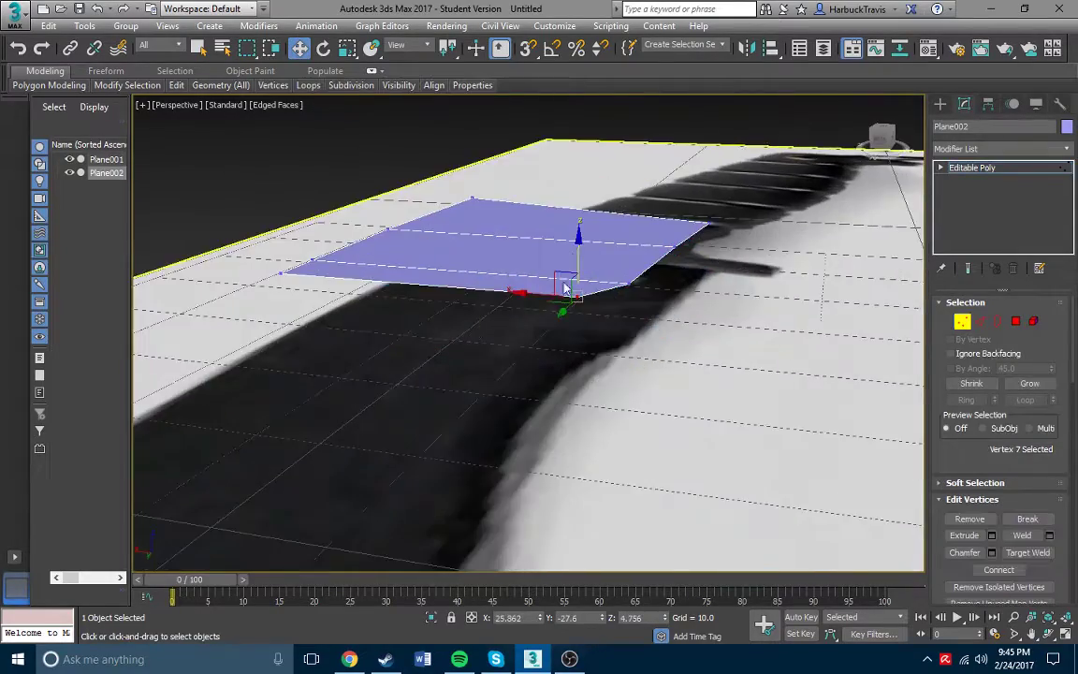
scroll(444, 417, "up", 5)
mouse_move(443, 417)
middle_mouse_down("alt")
mouse_move(649, 234)
mouse_move(586, 348)
middle_mouse_up("alt")
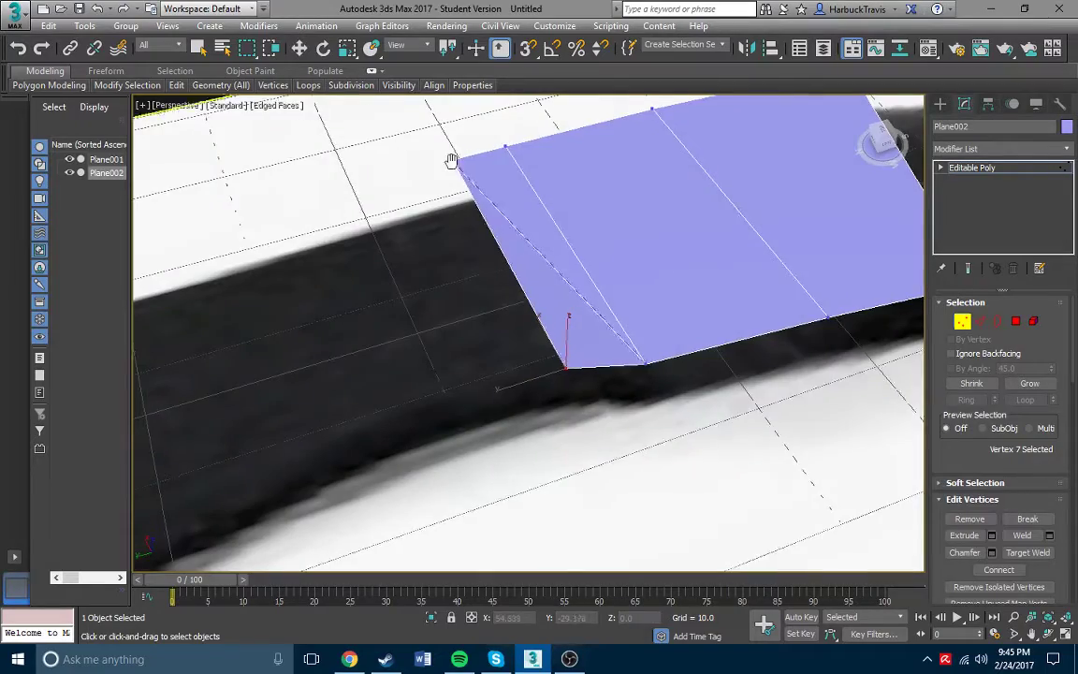
scroll(451, 161, "up", 3)
middle_click_drag(458, 173, 598, 337, "alt")
scroll(597, 337, "down", 5)
key("w")
mouse_move(667, 313)
middle_mouse_down("alt")
mouse_move(675, 299)
mouse_move(638, 373)
mouse_move(445, 229)
mouse_move(572, 343)
mouse_move(623, 348)
middle_mouse_up("alt")
Extend the strip with further edge extrusions toward the blade tip.
left_click(980, 321)
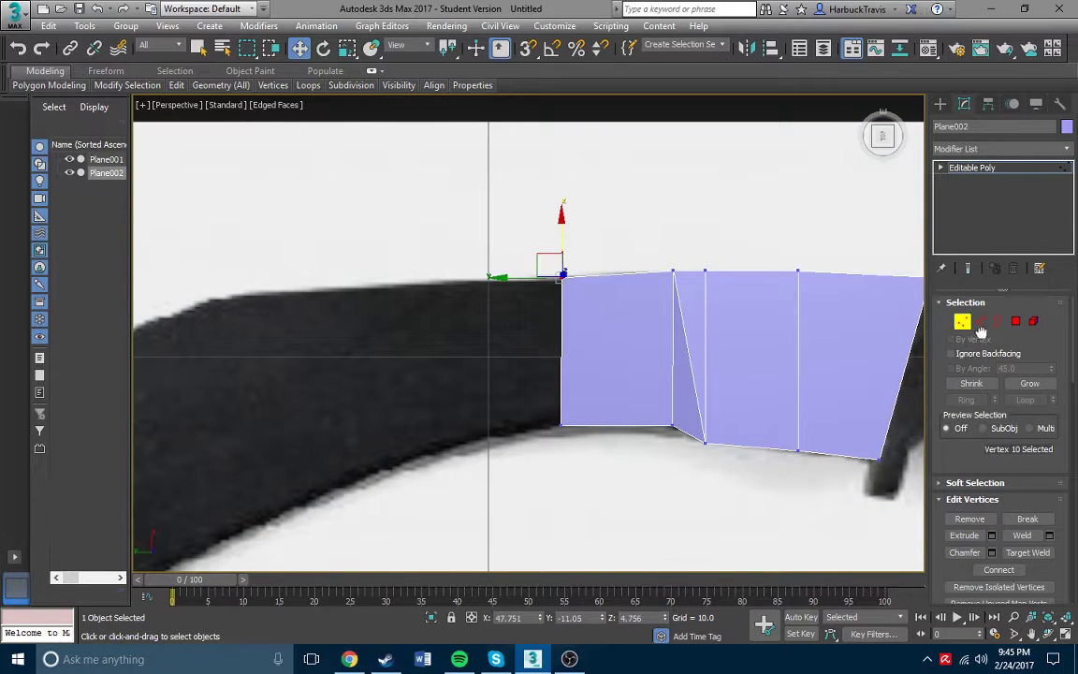
left_click(980, 323)
middle_click_drag(514, 385, 437, 311)
key("2")
mouse_move(485, 346)
middle_mouse_down("alt")
mouse_move(652, 306)
mouse_move(569, 294)
middle_mouse_up("alt")
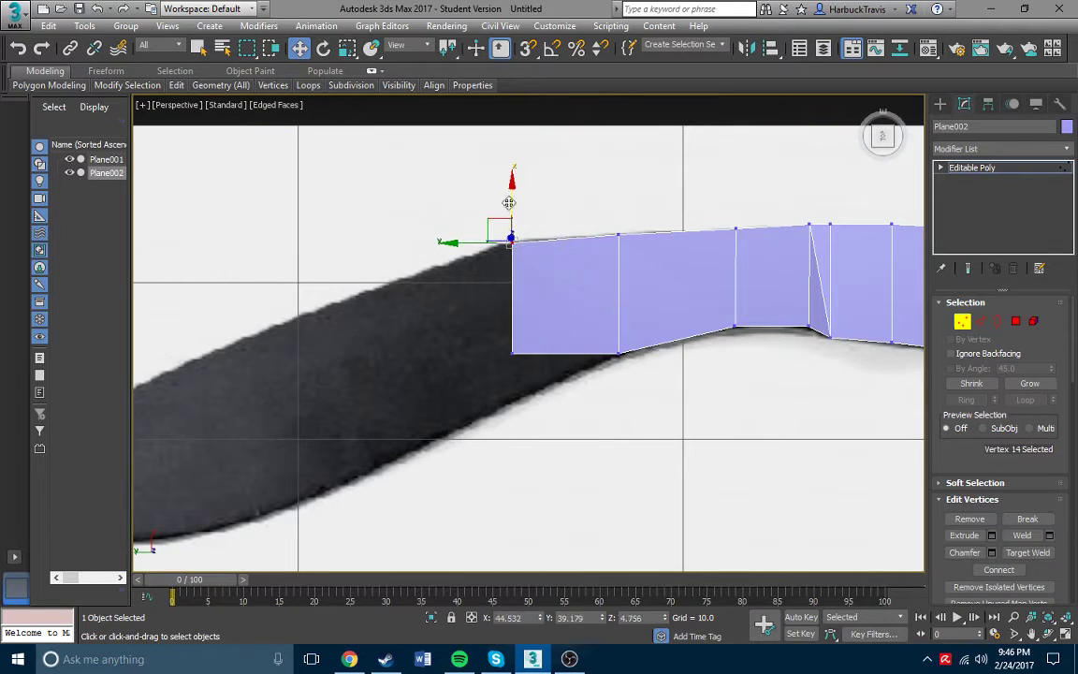
mouse_move(514, 354)
middle_mouse_down()
mouse_move(721, 353)
mouse_move(443, 246)
middle_mouse_up()
key("2")
left_click(447, 245)
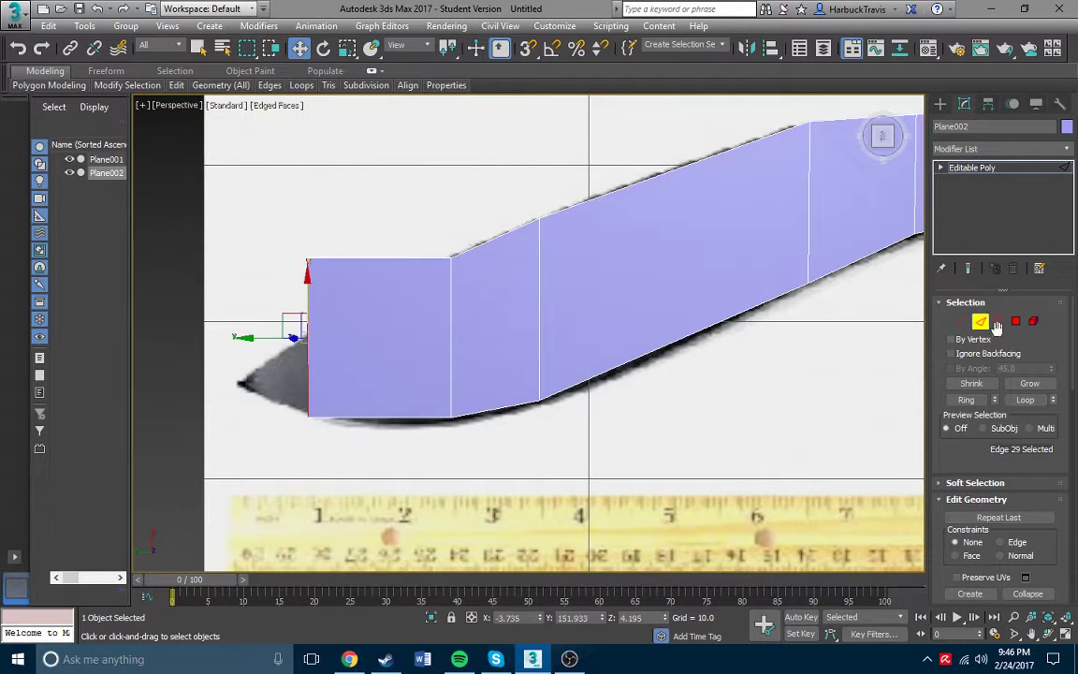
Select the end edge near the tip plus the outline edges along the blade.
scroll(307, 377, "up", 3)
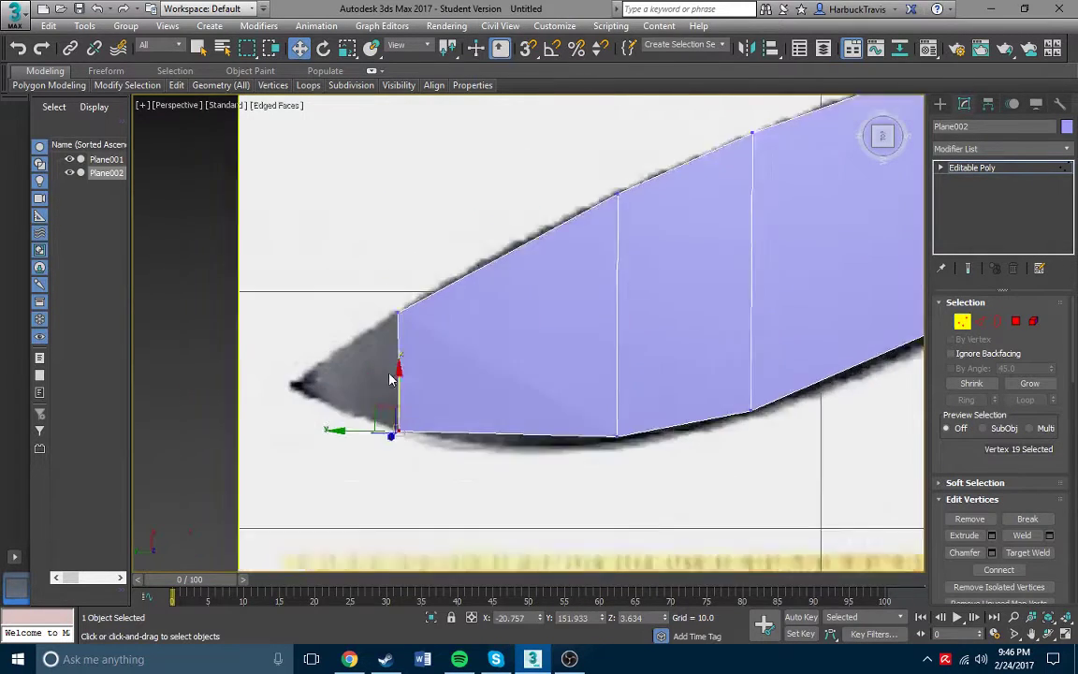
key("2")
left_click(517, 386)
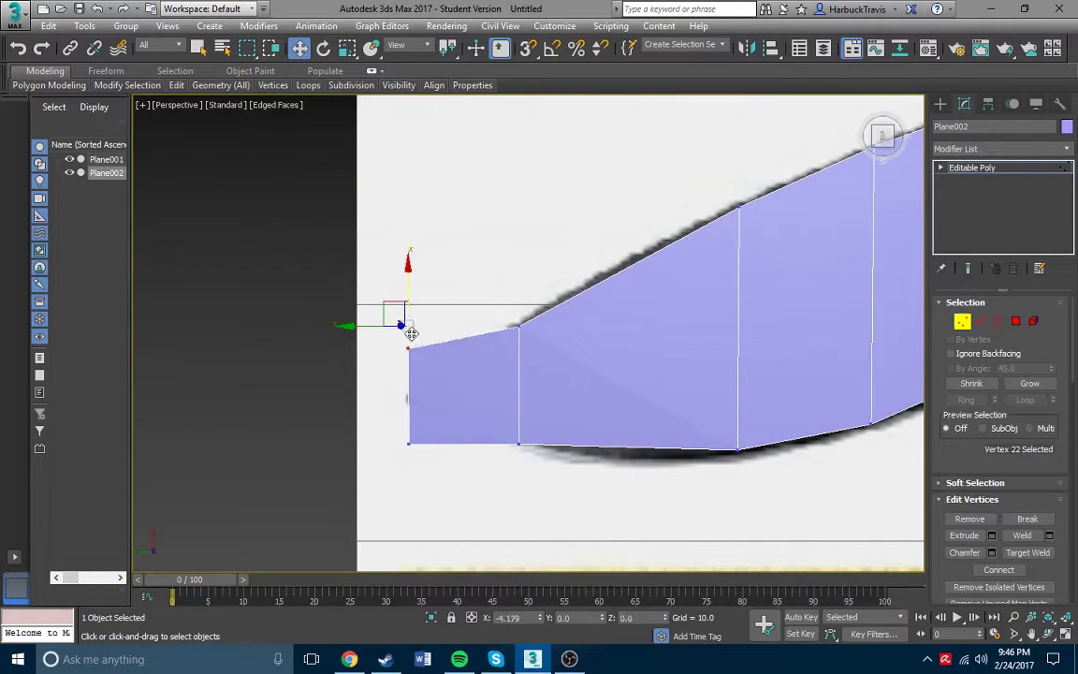
mouse_move(409, 367)
middle_mouse_down("alt")
mouse_move(387, 409)
mouse_move(326, 433)
mouse_move(291, 430)
mouse_move(544, 392)
middle_mouse_up("alt")
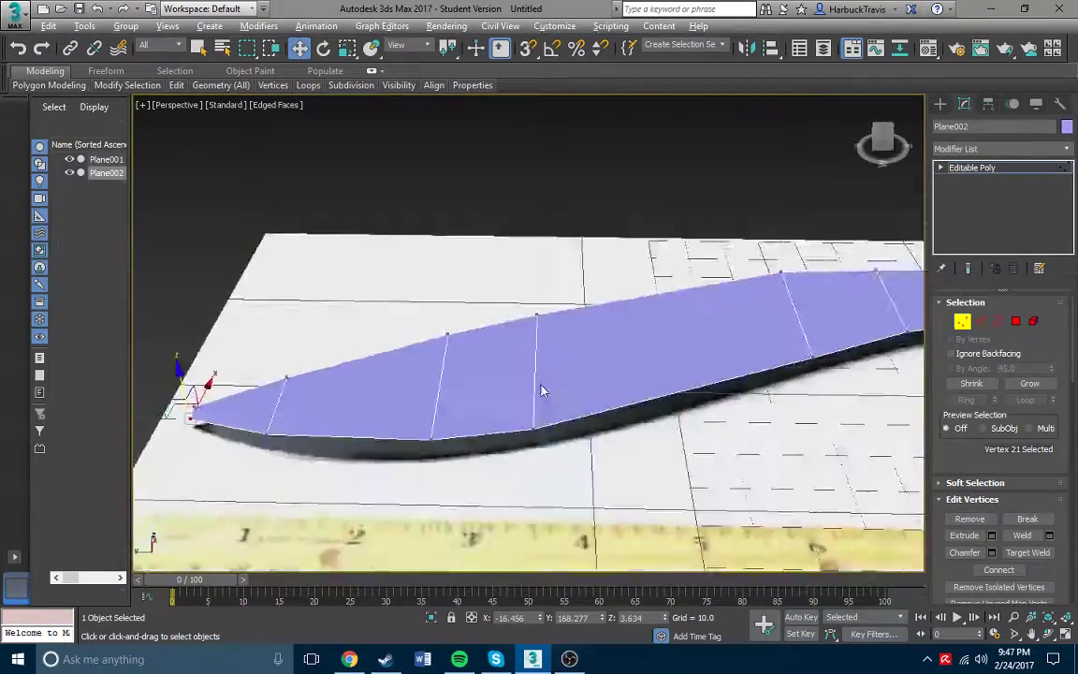
scroll(603, 360, "up", 3)
mouse_move(593, 308)
middle_mouse_down("alt")
mouse_move(637, 313)
mouse_move(539, 308)
mouse_move(681, 248)
mouse_move(548, 344)
mouse_move(437, 378)
mouse_move(418, 404)
mouse_move(282, 433)
mouse_move(380, 337)
mouse_move(878, 141)
middle_mouse_up("alt")
left_click(608, 319, "ctrl")
left_click(539, 308, "ctrl")
left_click(419, 404, "ctrl")
Pick the vertex at the blade tip to shape the point.
key("1")
left_click(380, 354)
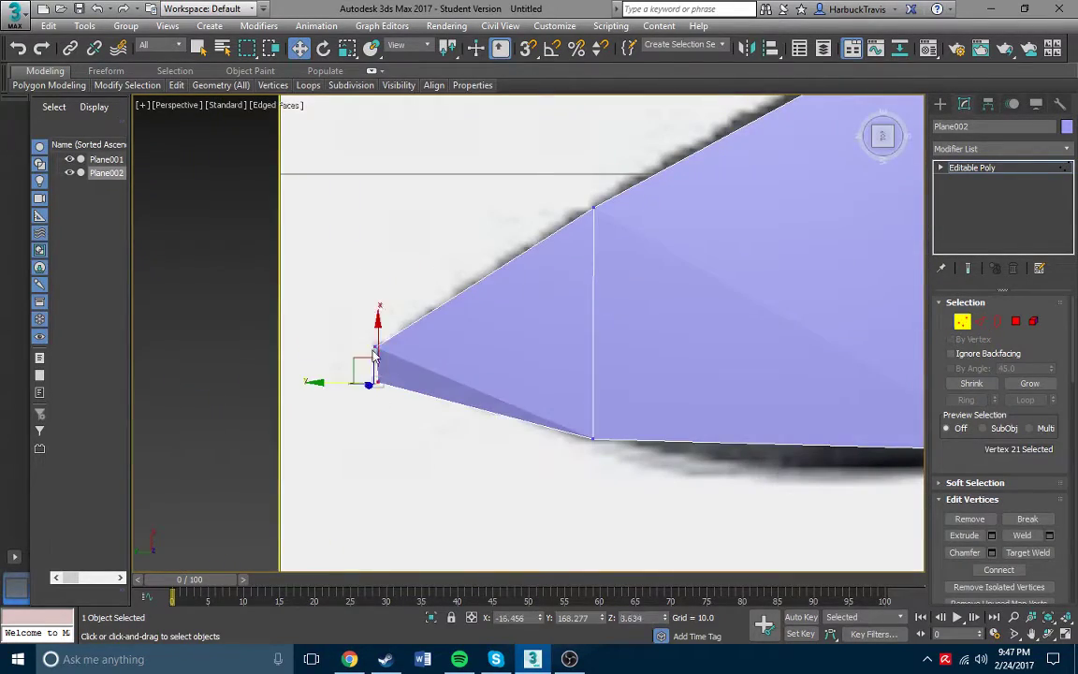
mouse_move(402, 352)
middle_mouse_down("alt")
mouse_move(501, 250)
mouse_move(356, 299)
mouse_move(426, 341)
mouse_move(946, 304)
mouse_move(620, 324)
mouse_move(671, 216)
mouse_move(555, 312)
mouse_move(649, 313)
mouse_move(565, 294)
middle_mouse_up("alt")
left_click(355, 299)
left_click(980, 321)
Select the outline edges running along the blade's cutting edge.
left_click(565, 294)
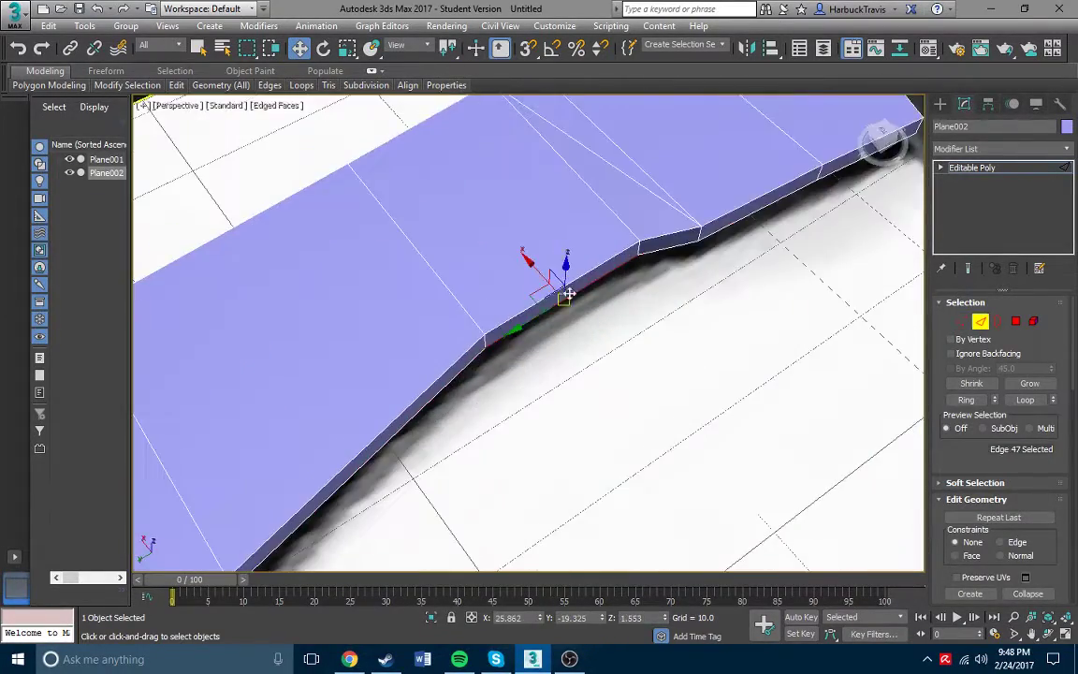
left_click(565, 156, "ctrl")
mouse_move(565, 157)
middle_mouse_down("alt")
mouse_move(423, 348)
mouse_move(513, 145)
mouse_move(473, 380)
middle_mouse_up("alt")
left_click(474, 380, "ctrl")
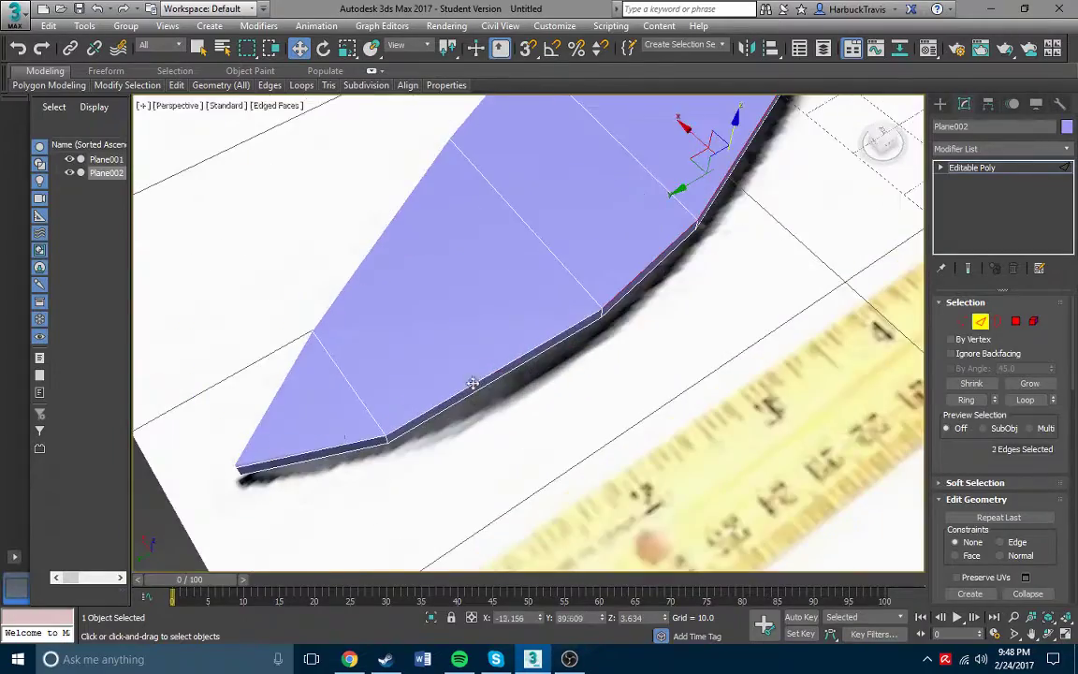
scroll(481, 241, "down", 5)
scroll(475, 214, "up", 5)
mouse_move(475, 214)
middle_mouse_down("alt")
mouse_move(558, 252)
mouse_move(458, 269)
mouse_move(493, 356)
mouse_move(481, 313)
middle_mouse_up("alt")
scroll(494, 356, "down", 5)
scroll(478, 358, "up", 2)
left_click(478, 358, "ctrl")
scroll(481, 313, "up", 5)
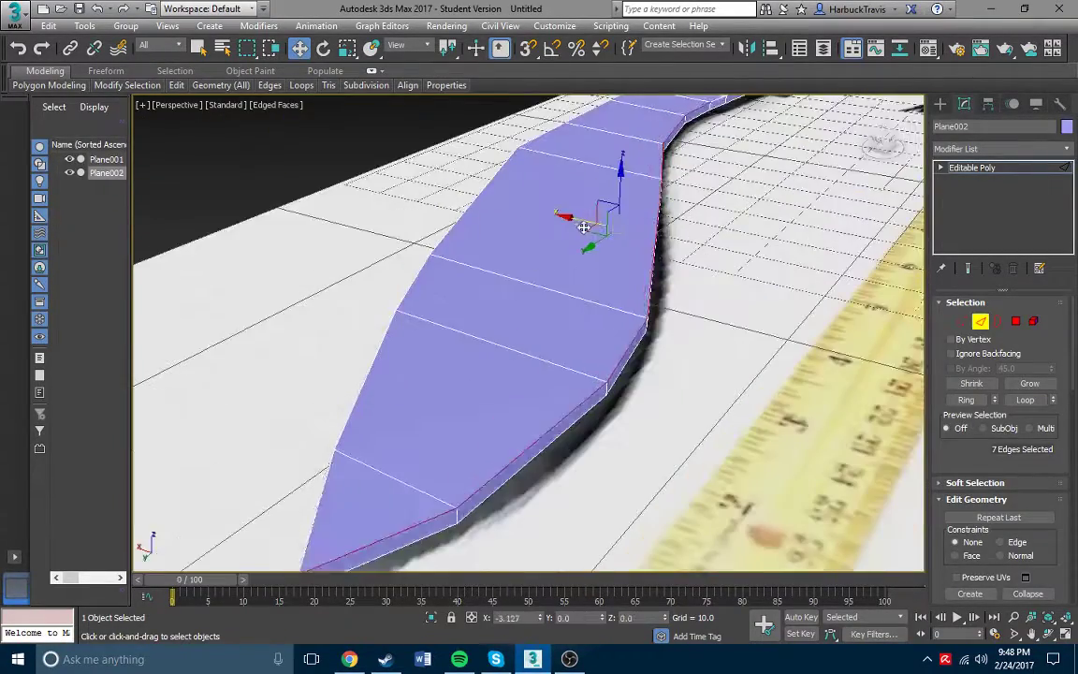
Box-select the remaining outline edges around the tip.
middle_click_drag(568, 228, 768, 361, "alt")
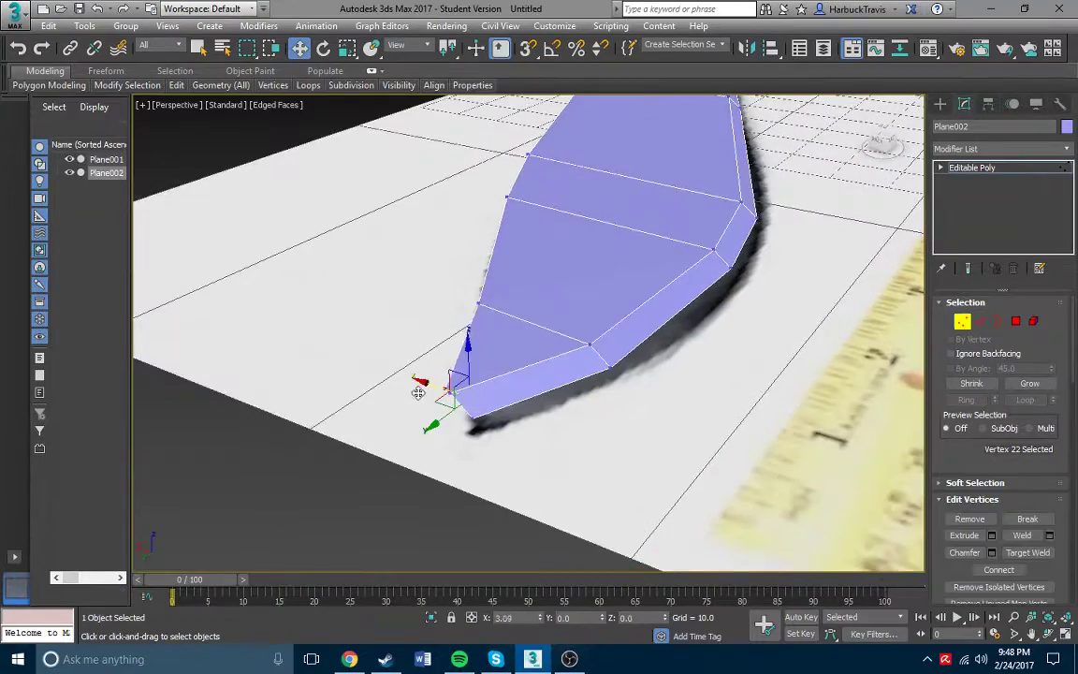
mouse_move(418, 392)
middle_mouse_down("alt")
mouse_move(423, 296)
mouse_move(378, 308)
mouse_move(325, 300)
middle_mouse_up("alt")
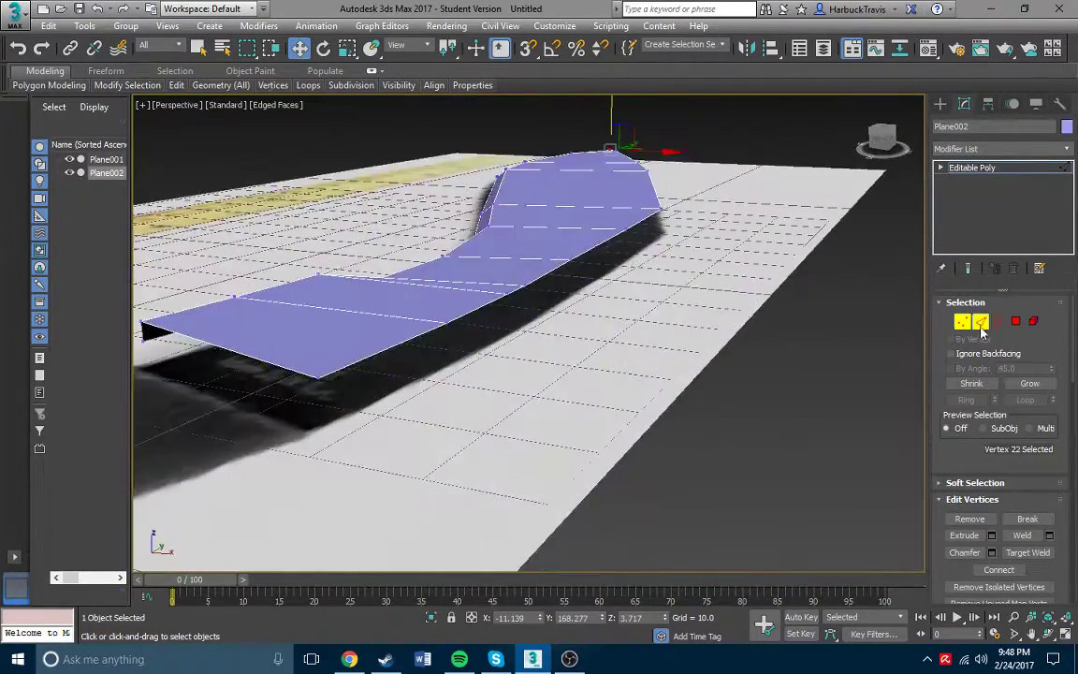
middle_click_drag(629, 249, 524, 244, "alt")
left_click_drag(157, 339, 253, 442, "ctrl")
middle_click_drag(253, 441, 303, 172, "alt")
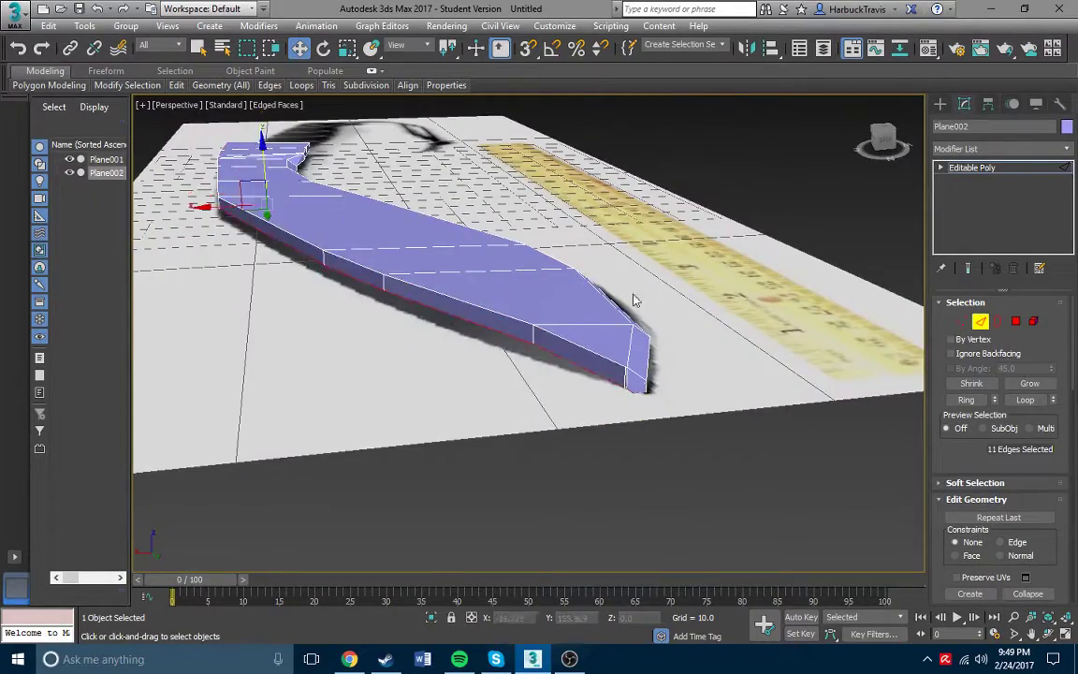
scroll(634, 300, "up", 3)
scroll(691, 354, "up", 2)
scroll(691, 354, "down", 3)
Finish the edge selection and weld the blade-tip vertices into a single point.
left_click(721, 446, "ctrl")
middle_click_drag(721, 445, 576, 313, "alt")
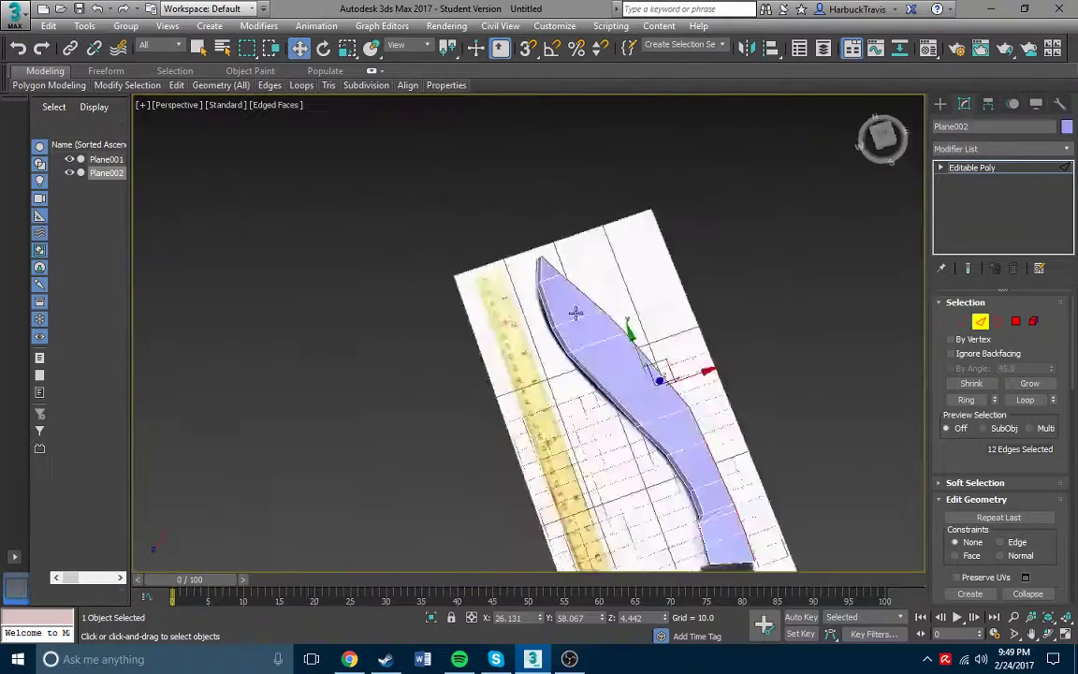
scroll(575, 313, "up", 5)
left_click(962, 321)
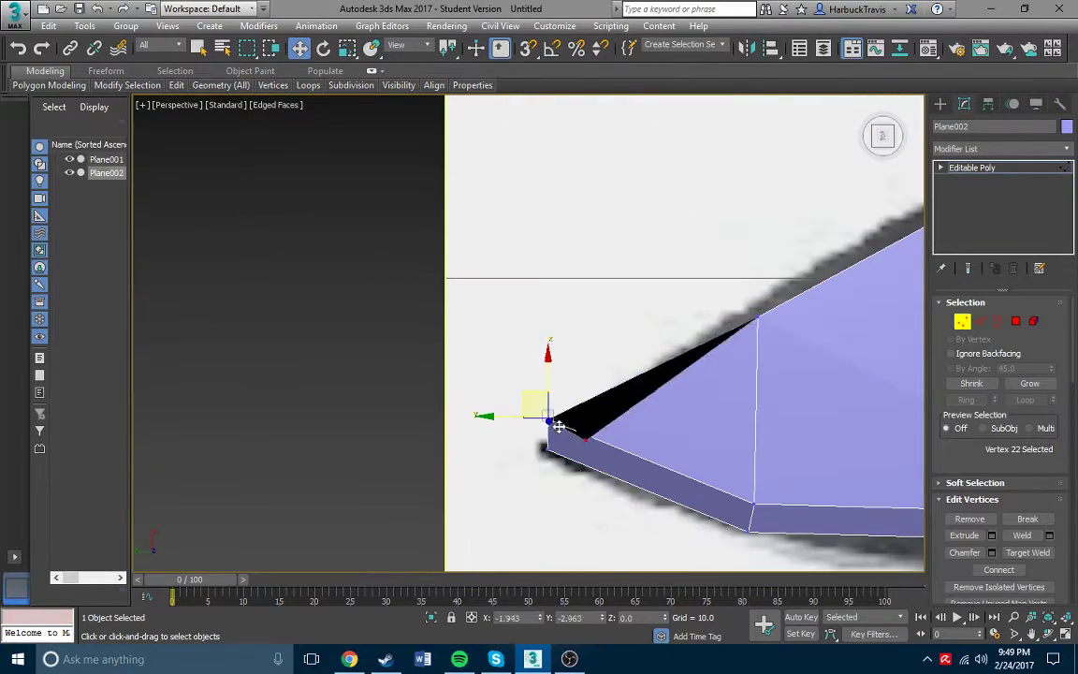
key("w")
middle_click_drag(542, 404, 606, 366, "alt")
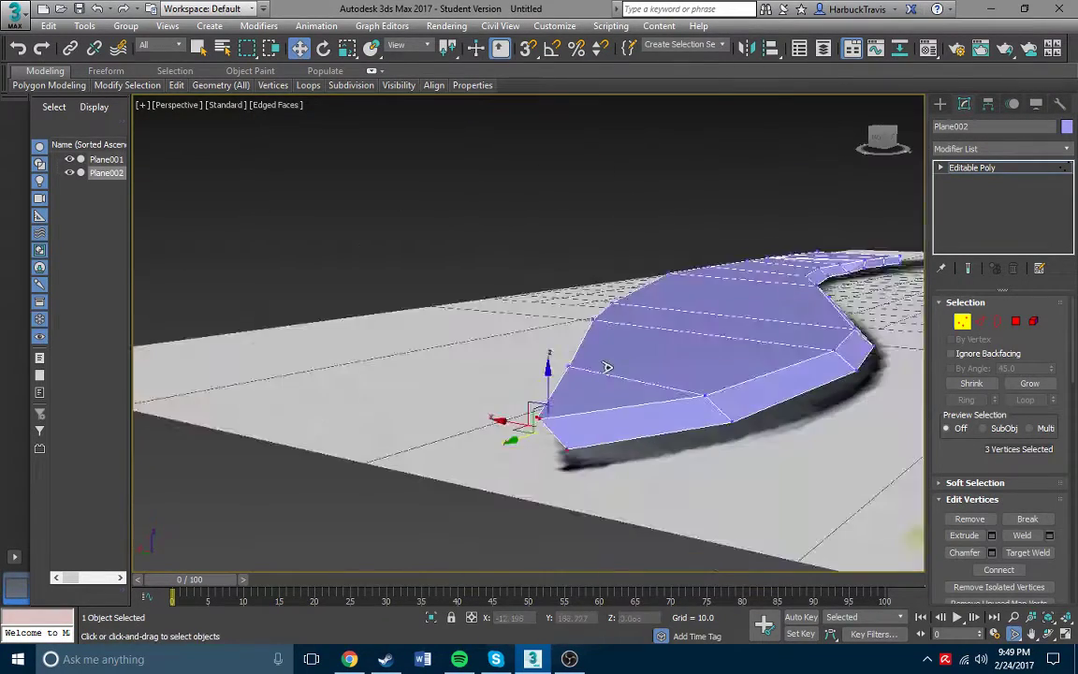
scroll(576, 452, "up", 3)
left_click(555, 25)
left_click(602, 43)
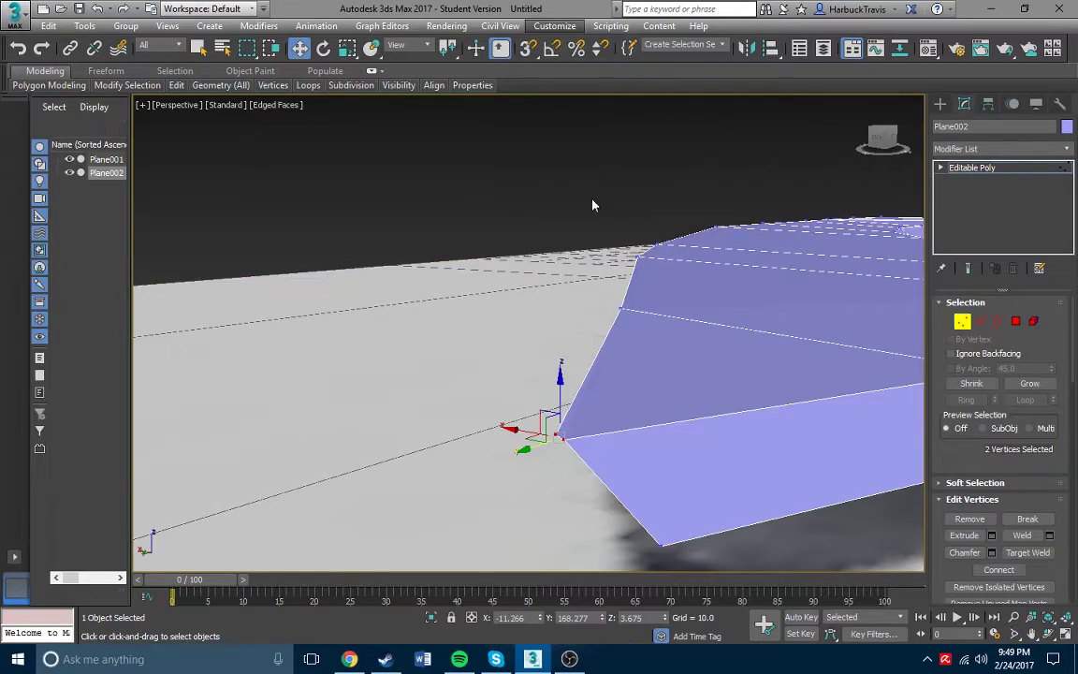
left_click(581, 502)
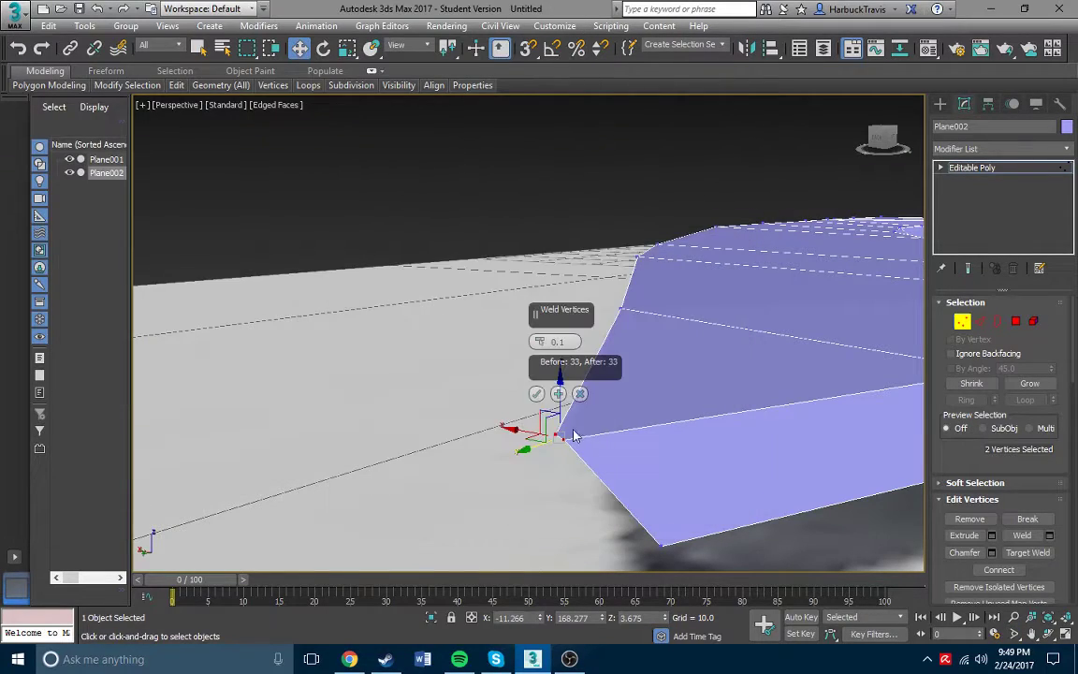
left_click(537, 394)
Inspect the thickened blade edge from below and around the tip.
mouse_move(536, 394)
middle_mouse_down("alt")
mouse_move(483, 438)
mouse_move(409, 353)
middle_mouse_up("alt")
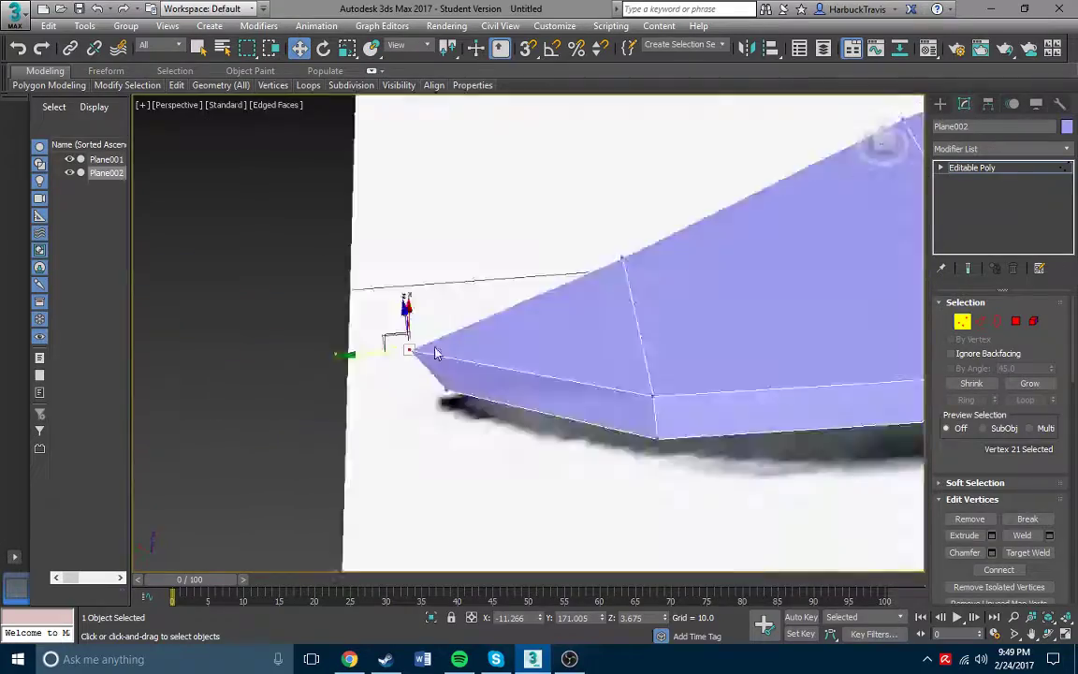
scroll(409, 308, "down", 5)
scroll(440, 390, "down", 5)
mouse_move(559, 397)
middle_mouse_down("alt")
mouse_move(459, 368)
mouse_move(640, 493)
mouse_move(289, 384)
mouse_move(273, 275)
mouse_move(510, 374)
mouse_move(380, 346)
mouse_move(440, 414)
mouse_move(433, 541)
mouse_move(303, 367)
mouse_move(429, 354)
mouse_move(534, 316)
mouse_move(640, 245)
mouse_move(751, 219)
mouse_move(636, 281)
mouse_move(946, 316)
middle_mouse_up("alt")
scroll(458, 368, "up", 10)
key("2")
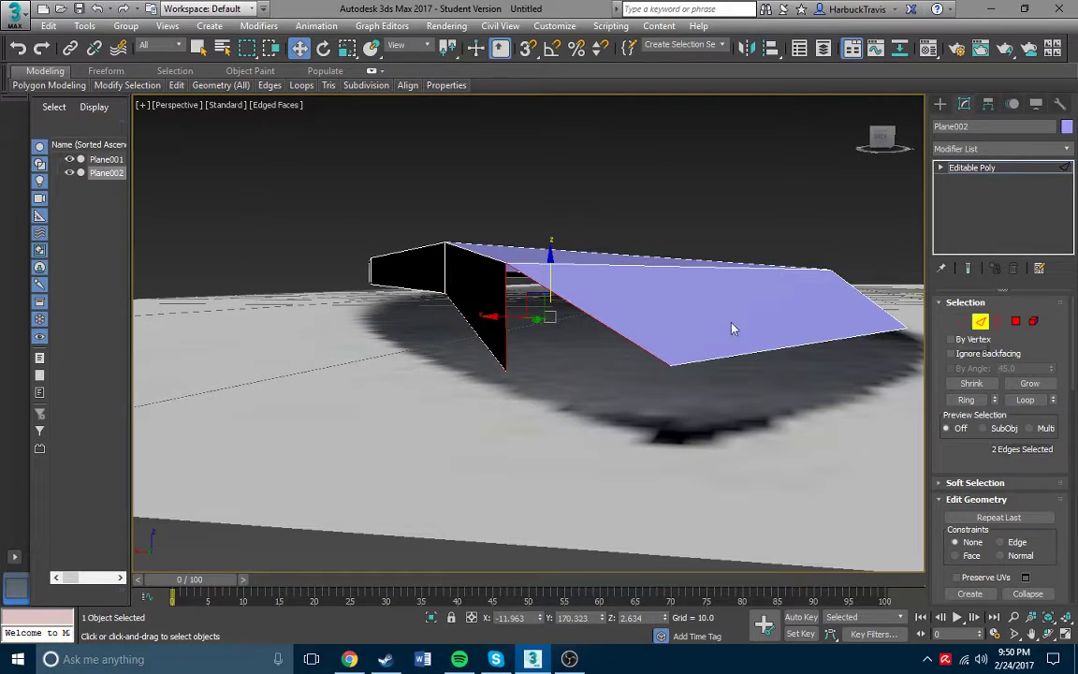
left_click(666, 365)
mouse_move(666, 365)
middle_mouse_down("alt")
mouse_move(519, 514)
mouse_move(571, 400)
middle_mouse_up("alt")
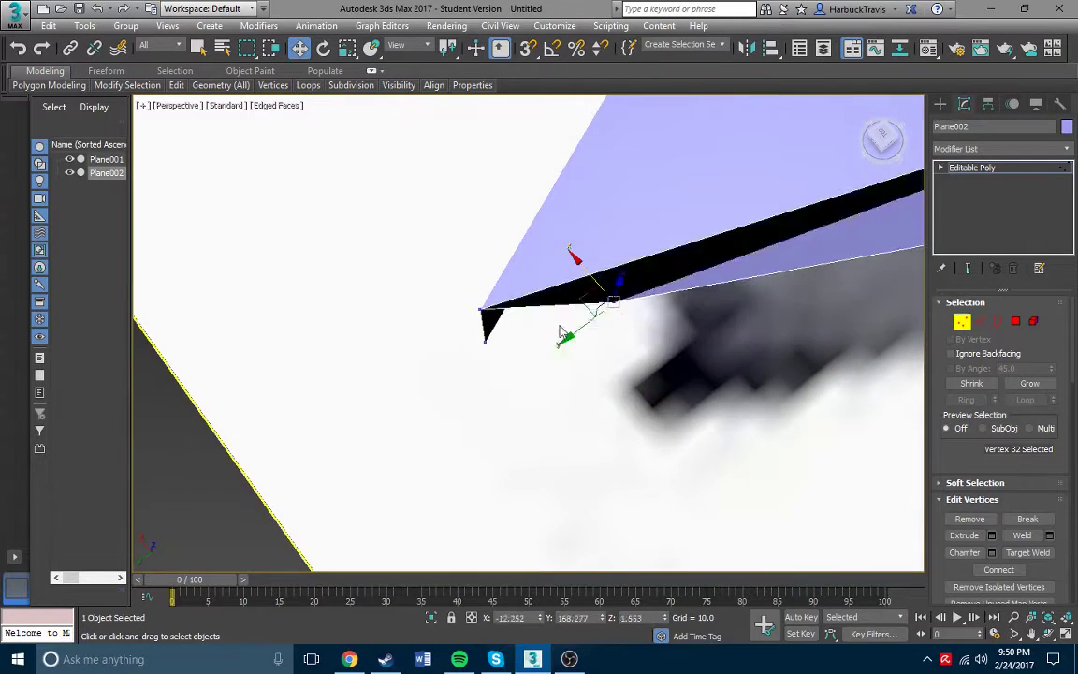
middle_click_drag(560, 332, 509, 346, "alt")
mouse_move(465, 391)
middle_mouse_down("alt")
mouse_move(469, 339)
mouse_move(397, 314)
mouse_move(416, 374)
mouse_move(342, 386)
mouse_move(449, 312)
mouse_move(336, 286)
mouse_move(501, 284)
mouse_move(559, 233)
mouse_move(616, 498)
mouse_move(972, 159)
middle_mouse_up("alt")
Apply a Symmetry modifier to Plane002, mirroring the blade across Z.
key("2")
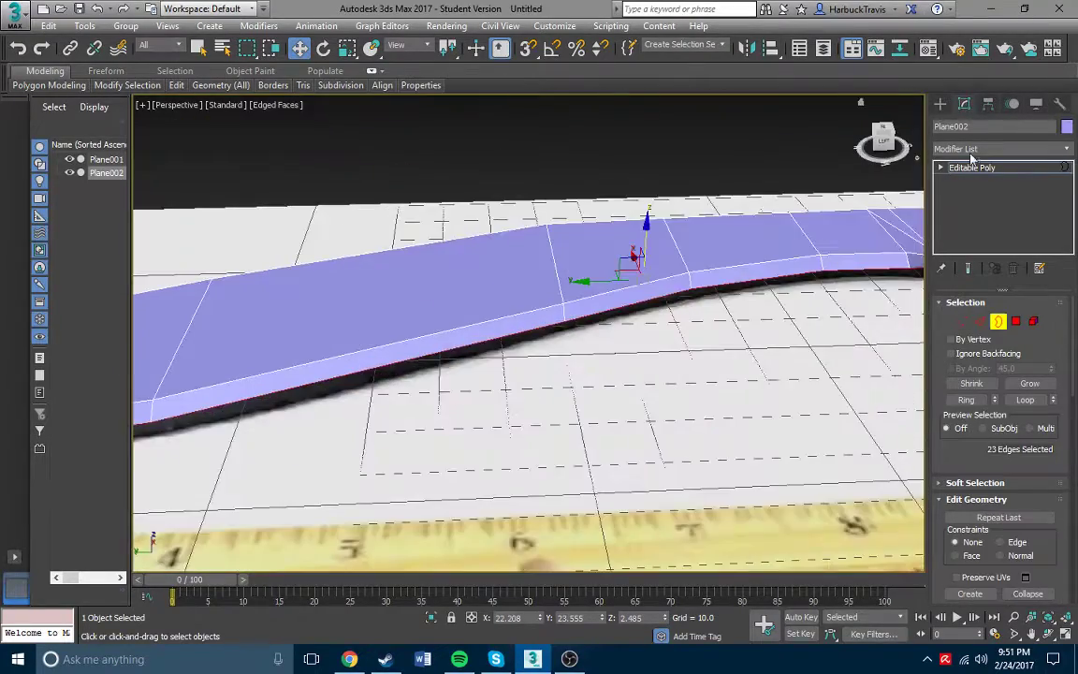
middle_click_drag(756, 205, 433, 94, "alt")
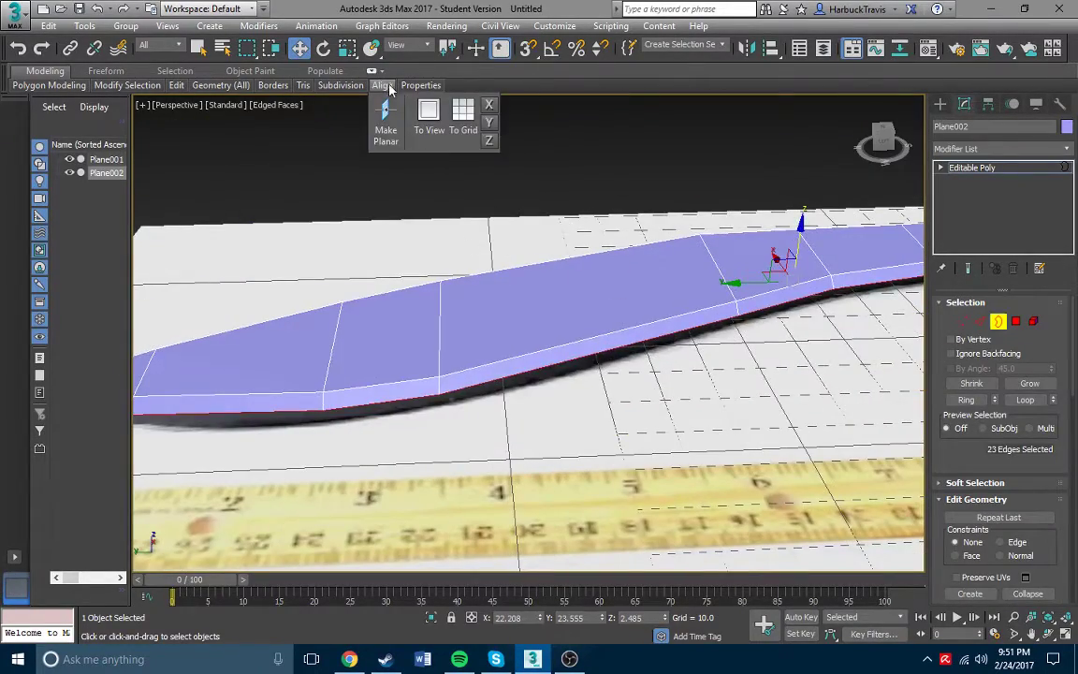
middle_click_drag(501, 144, 983, 323, "alt")
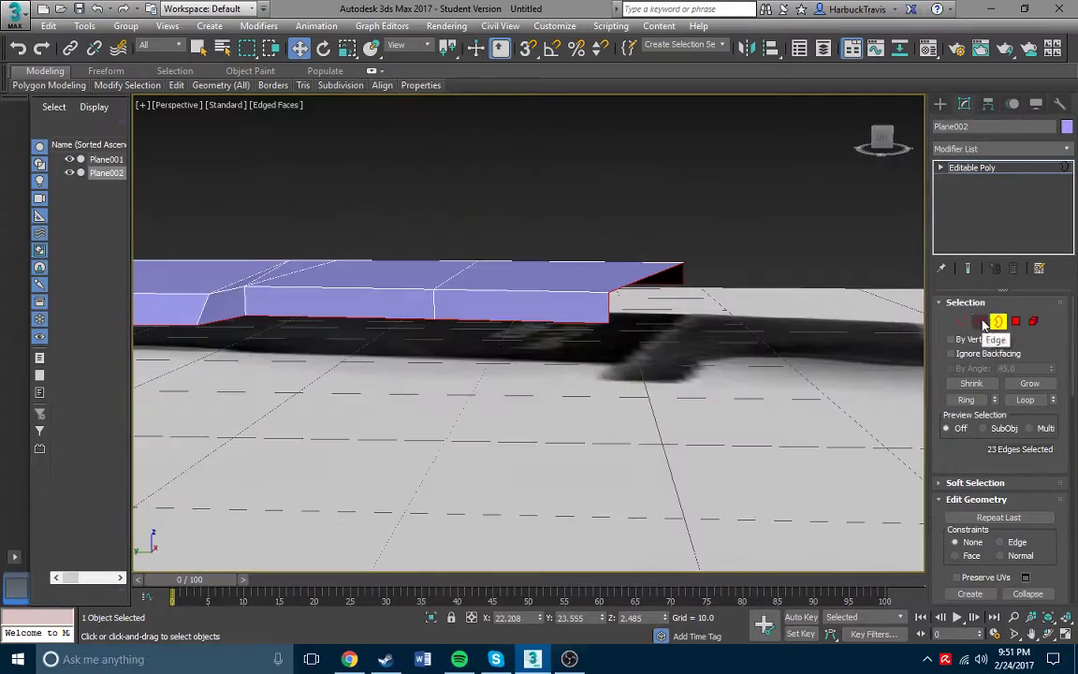
mouse_move(619, 291)
middle_mouse_down("alt")
mouse_move(564, 306)
mouse_move(674, 296)
mouse_move(699, 241)
mouse_move(482, 271)
mouse_move(620, 368)
mouse_move(594, 242)
middle_mouse_up("alt")
scroll(593, 242, "down", 5)
left_click(1001, 149)
left_click(974, 524)
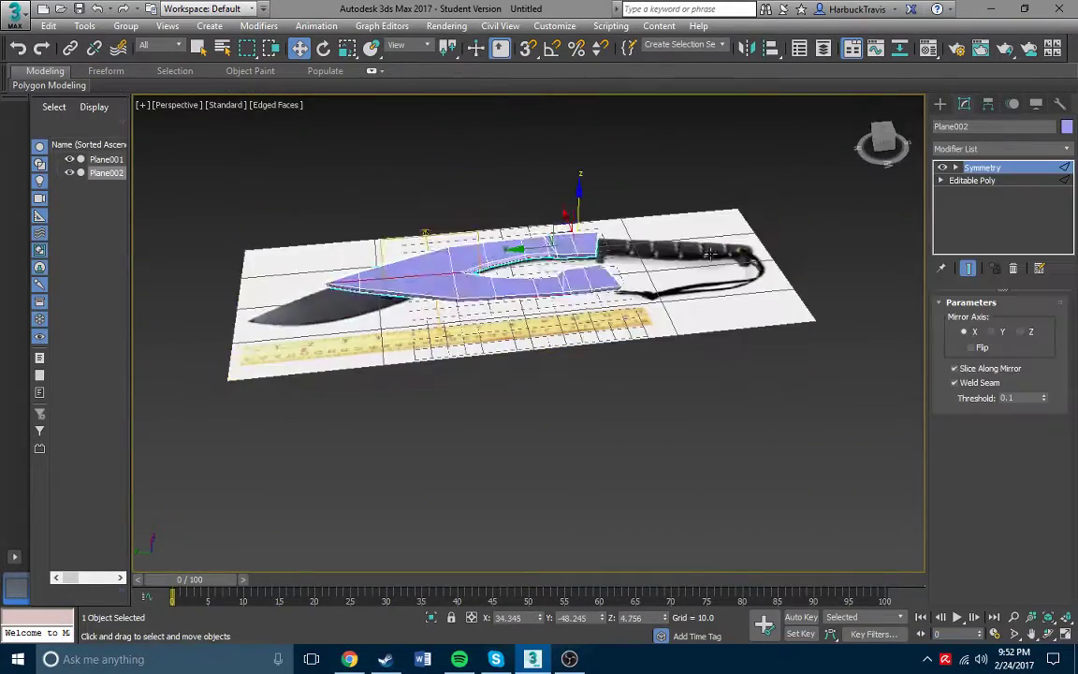
scroll(555, 248, "up", 5)
mouse_move(556, 248)
middle_mouse_down("alt")
mouse_move(580, 284)
mouse_move(557, 273)
middle_mouse_up("alt")
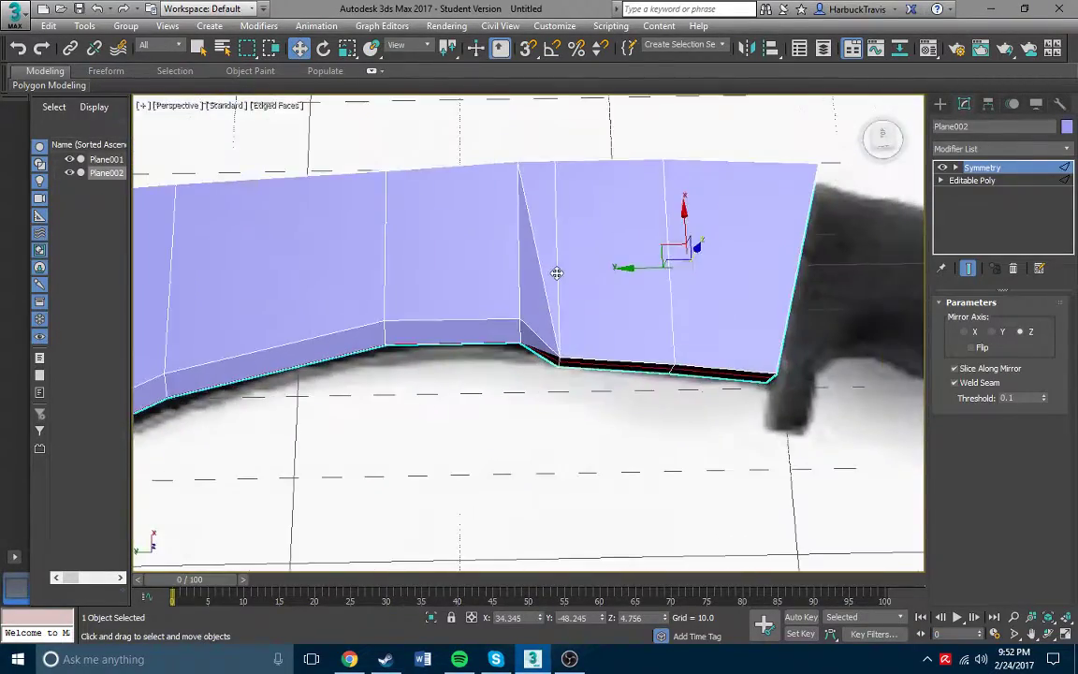
mouse_move(719, 423)
middle_mouse_down("alt")
mouse_move(813, 256)
mouse_move(465, 358)
middle_mouse_up("alt")
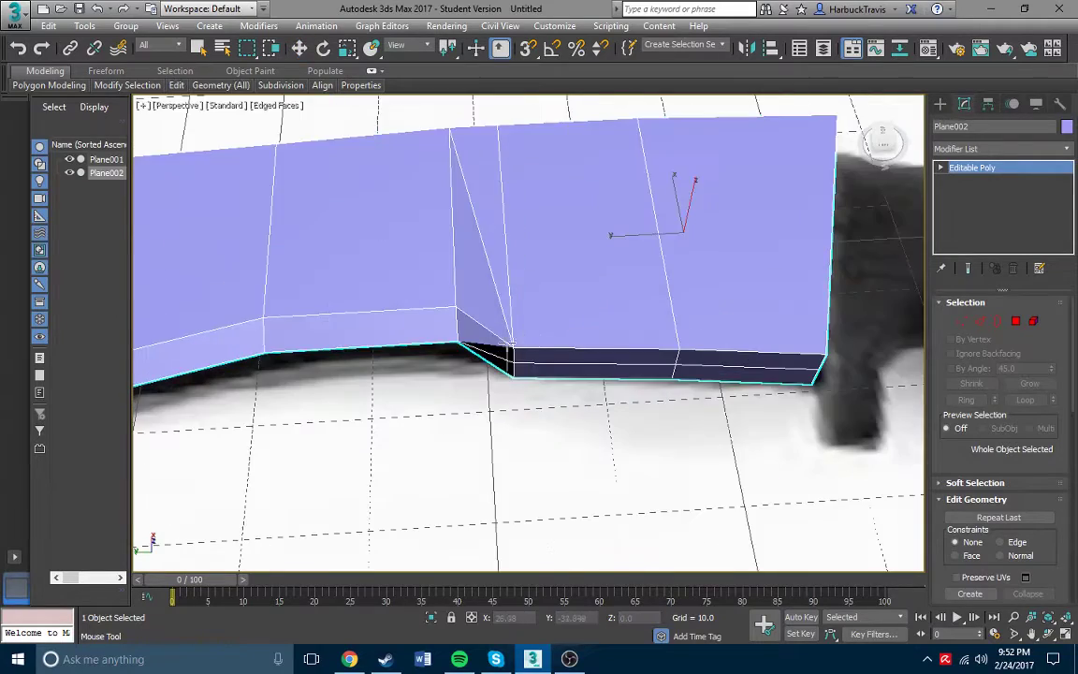
scroll(465, 357, "up", 3)
Return to the blade's Editable Poly and zoom in on the seam in vertex mode.
key("w")
middle_click_drag(465, 314, 574, 376, "alt")
middle_click_drag(552, 314, 614, 286, "alt")
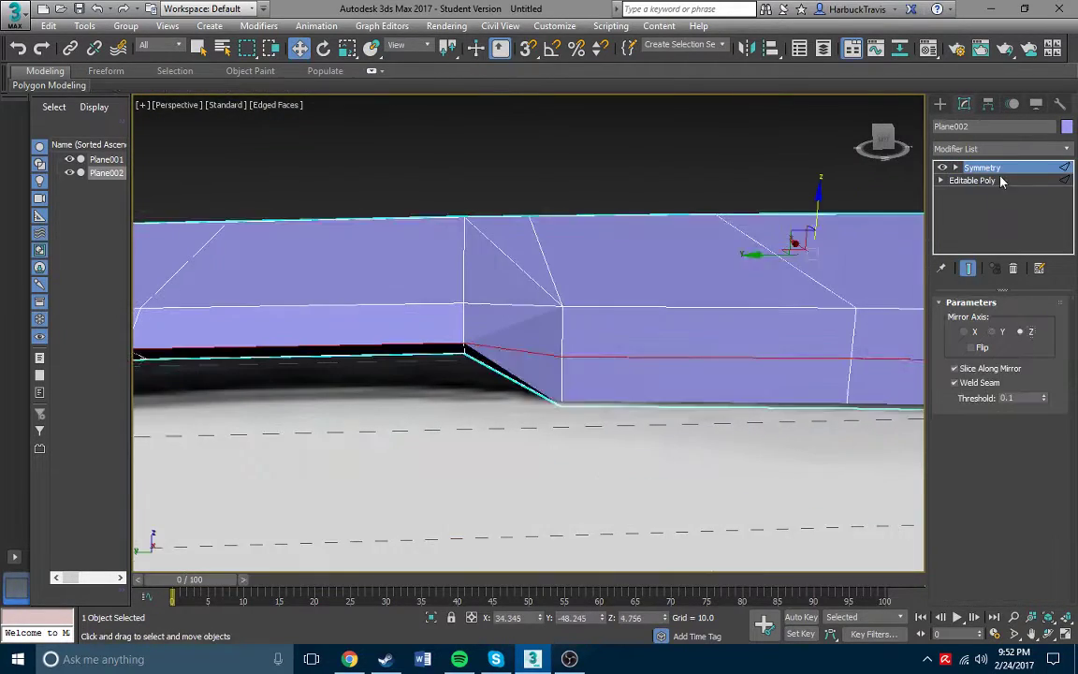
left_click(974, 179)
mouse_move(973, 180)
middle_mouse_down("alt")
mouse_move(592, 304)
mouse_move(487, 314)
middle_mouse_up("alt")
key("1")
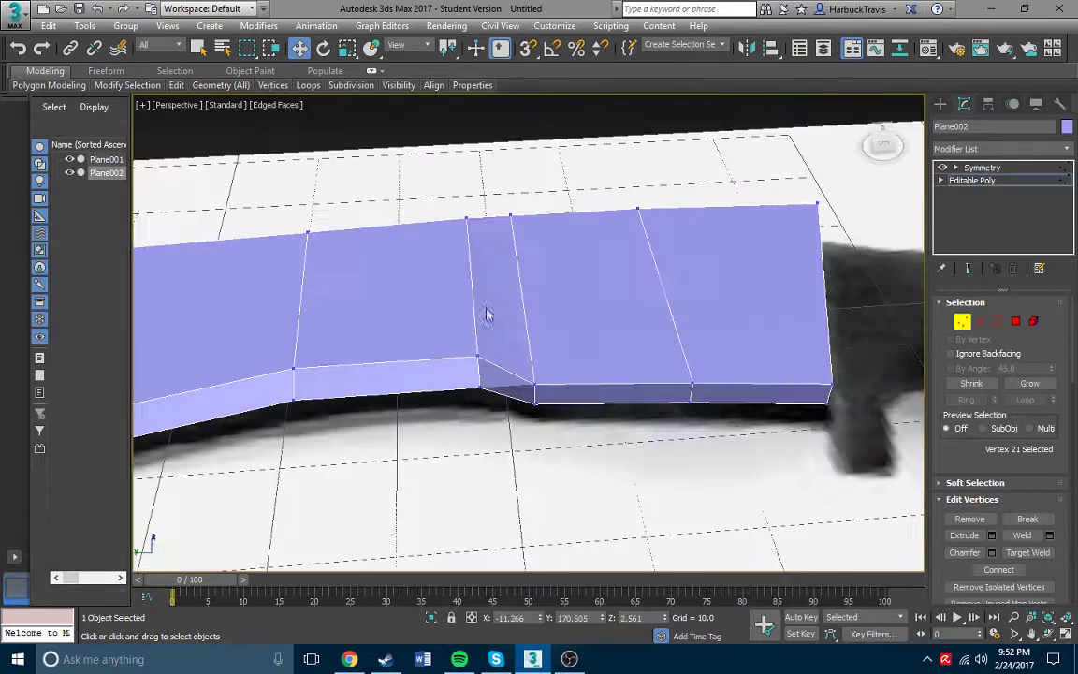
scroll(491, 364, "up", 5)
scroll(484, 373, "down", 5)
middle_click_drag(505, 248, 588, 373, "alt")
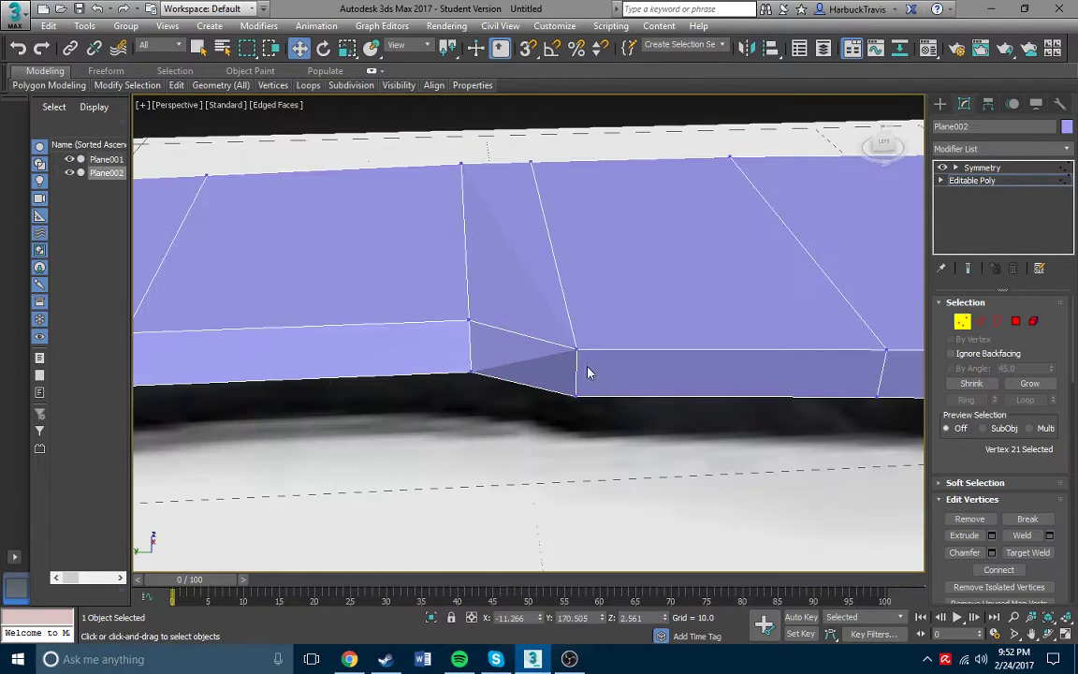
scroll(582, 380, "down", 4)
scroll(551, 313, "up", 5)
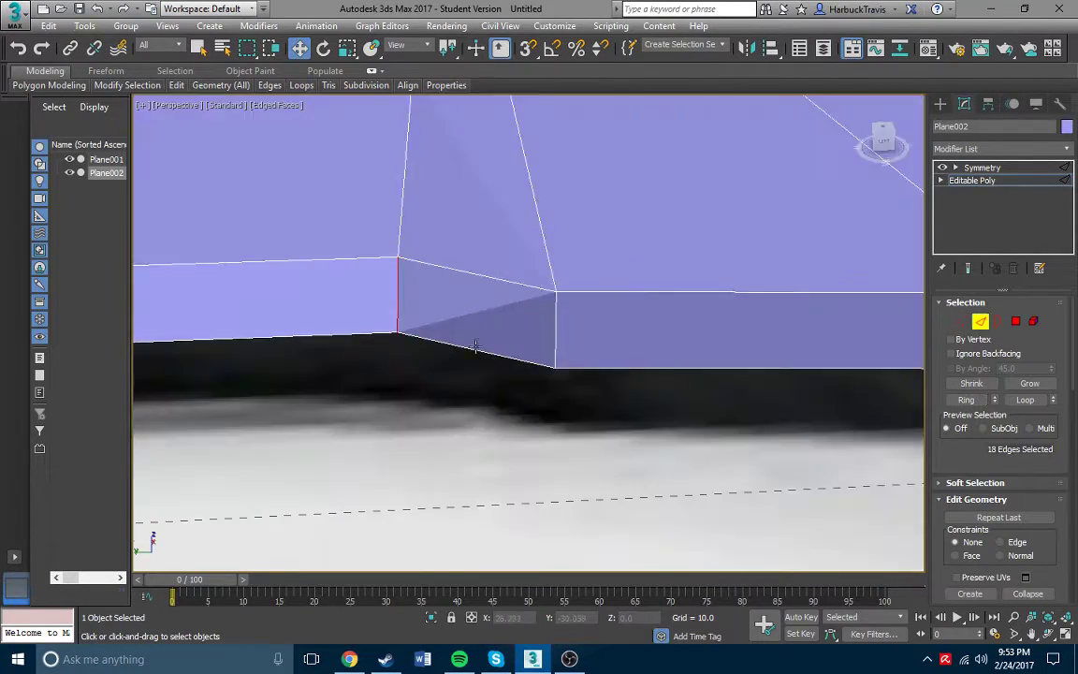
Add a connecting edge at the seam with its pinch reset to 0.
left_click_drag(539, 363, 539, 374)
scroll(481, 248, "down", 4)
mouse_move(481, 248)
middle_mouse_down("alt")
mouse_move(474, 327)
mouse_move(728, 367)
mouse_move(691, 337)
middle_mouse_up("alt")
scroll(475, 328, "up", 3)
scroll(691, 337, "down", 3)
right_click(539, 363)
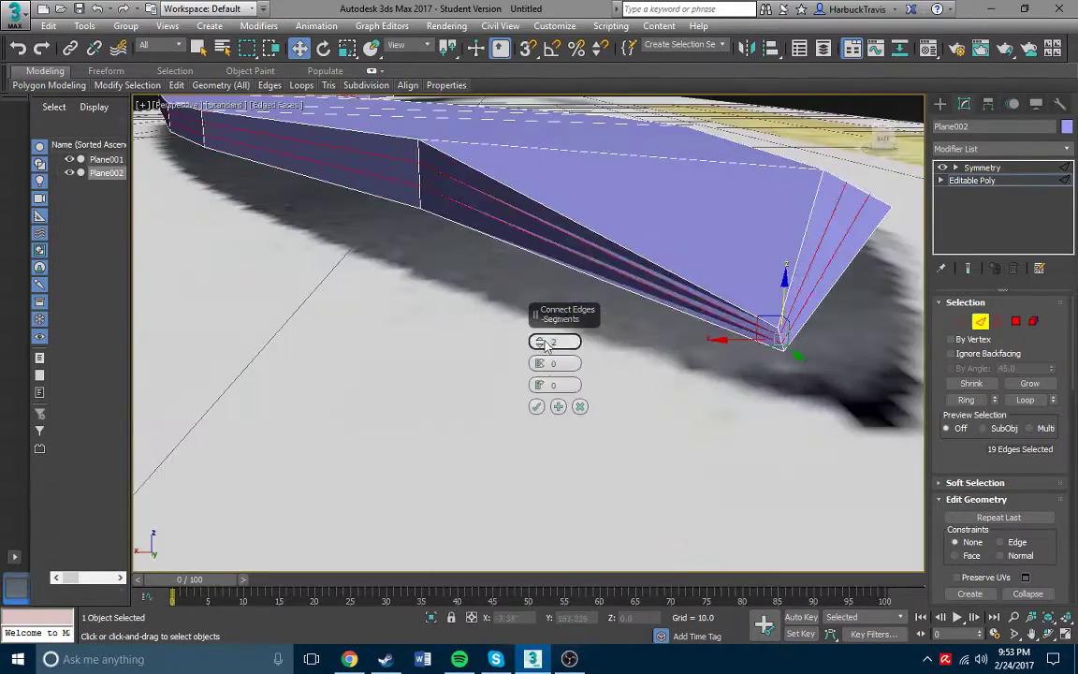
scroll(560, 382, "down", 4)
scroll(560, 382, "up", 6)
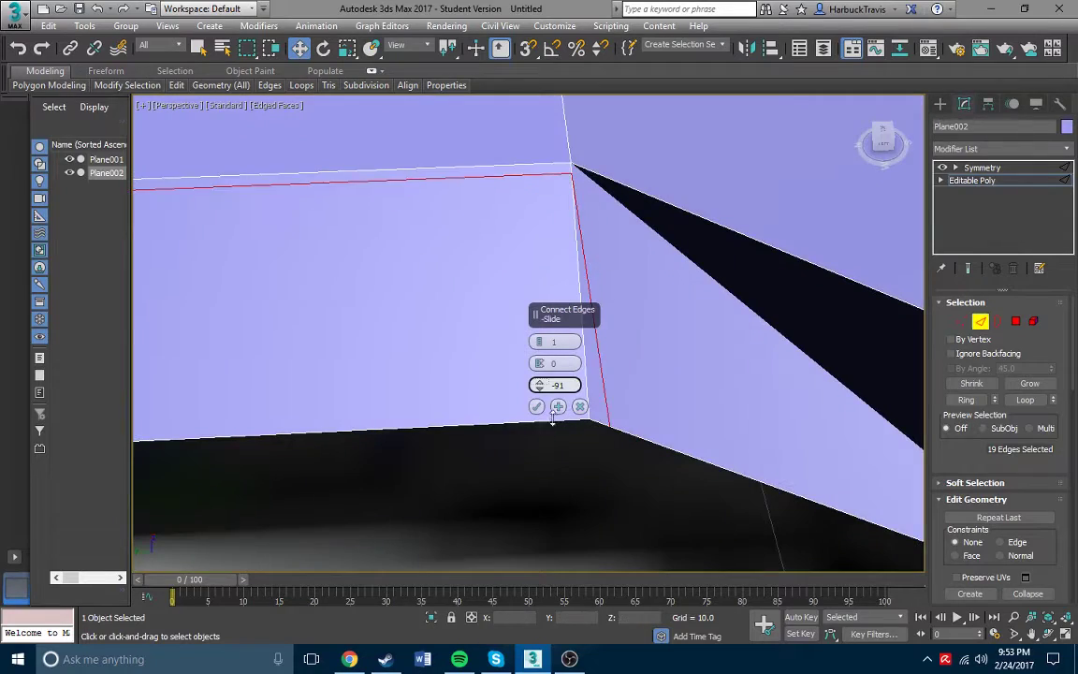
mouse_move(552, 419)
middle_mouse_down("alt")
mouse_move(429, 354)
mouse_move(541, 389)
mouse_move(626, 366)
mouse_move(686, 434)
mouse_move(440, 332)
mouse_move(571, 290)
middle_mouse_up("alt")
left_click(536, 406)
scroll(640, 393, "down", 2)
Cut from the notch corner vertex and connect the edge ring with two new loops.
key("1")
key("alt+c")
left_click(581, 282)
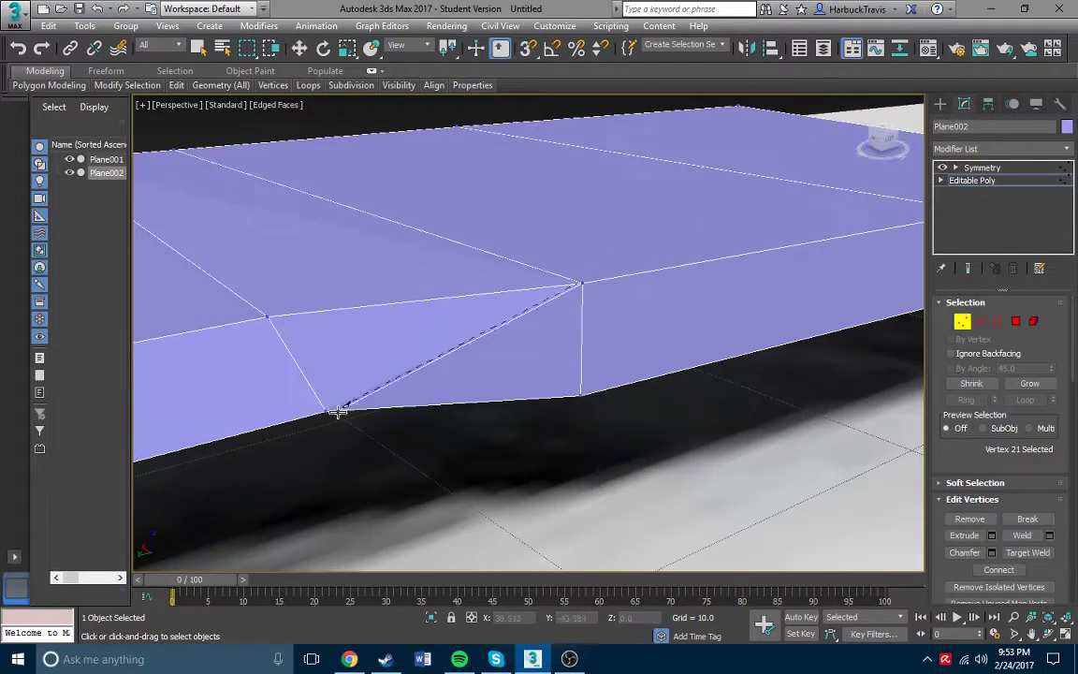
mouse_move(464, 346)
middle_mouse_down("alt")
mouse_move(445, 373)
mouse_move(1061, 339)
middle_mouse_up("alt")
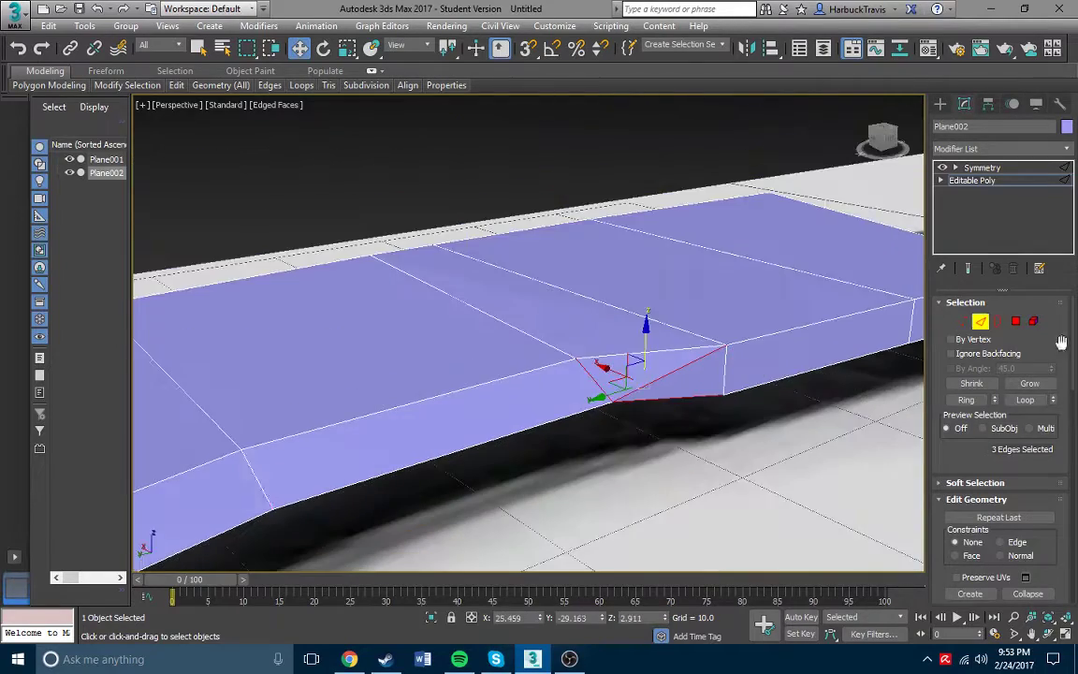
key("ctrl+shift+e")
middle_click_drag(645, 433, 533, 355, "alt")
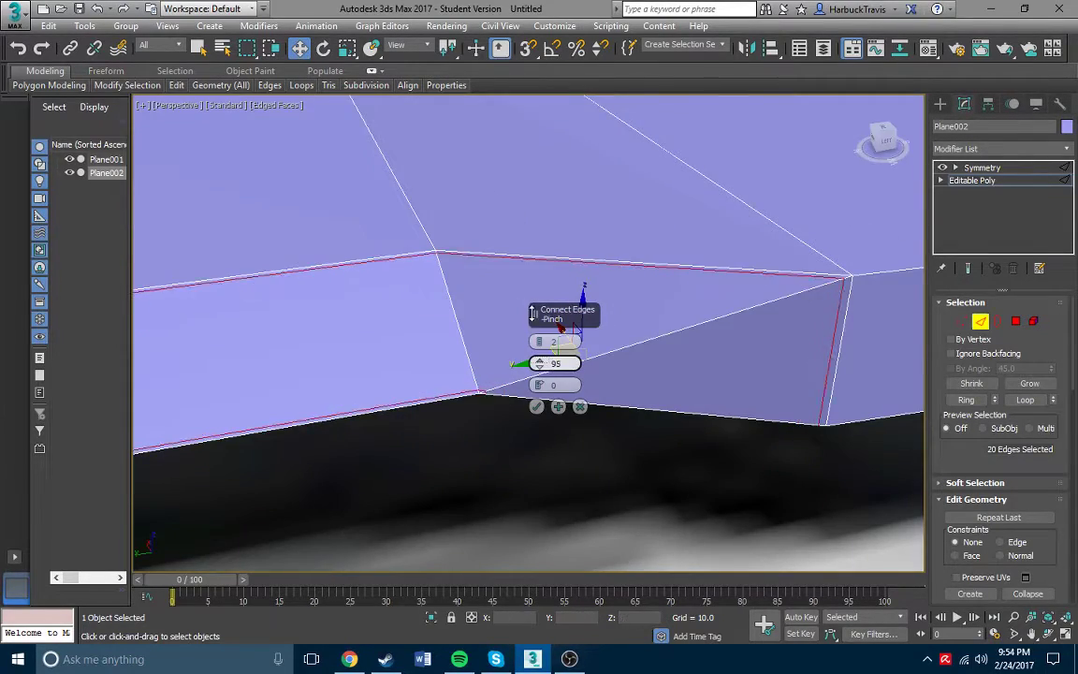
left_click(537, 407)
middle_click_drag(537, 406, 590, 452, "alt")
mouse_move(270, 159)
middle_mouse_down("alt")
mouse_move(505, 232)
mouse_move(539, 368)
mouse_move(535, 481)
middle_mouse_up("alt")
Add another connecting edge at the notch corner and return to the Symmetry level.
key("ctrl+shift+e")
left_click(561, 402)
middle_click_drag(561, 403, 494, 360)
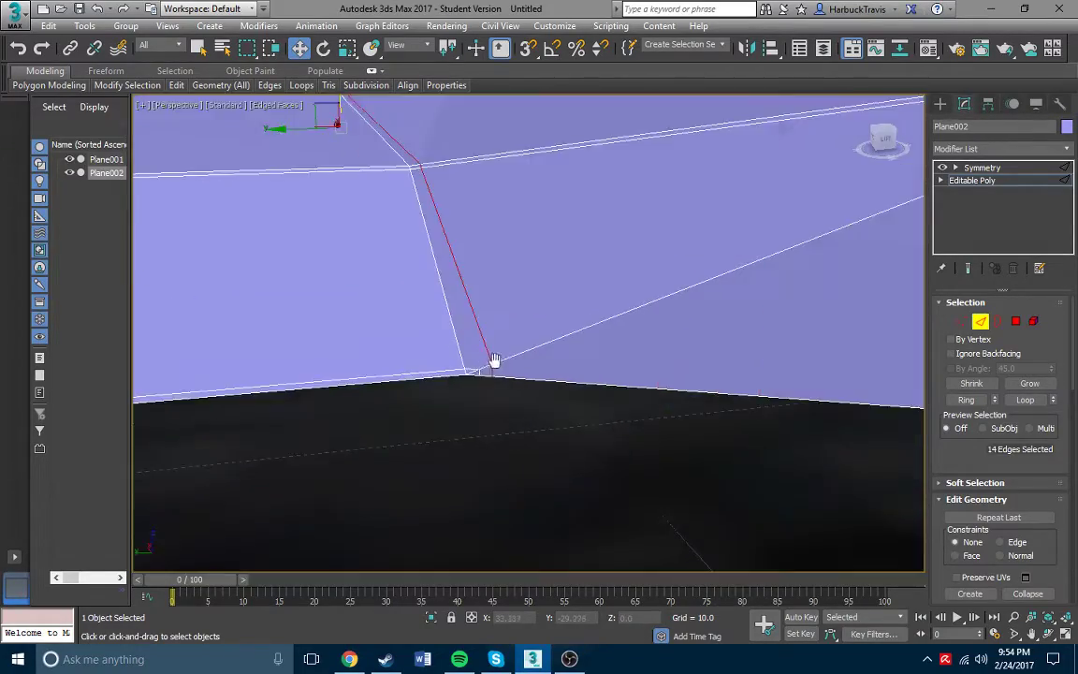
scroll(494, 360, "down", 5)
left_click(981, 167)
left_click(1002, 148)
Switch the viewport to Clay shading and hide the Plane001 reference plane, leaving only the blade.
left_click(964, 445)
scroll(765, 366, "up", 5)
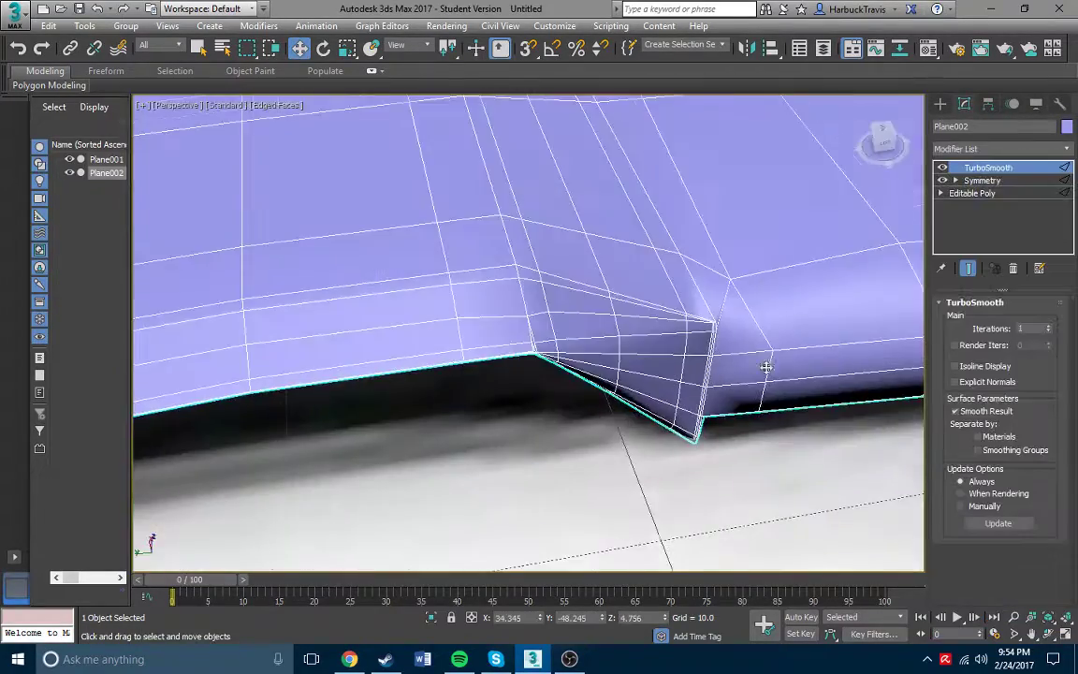
scroll(765, 367, "down", 5)
left_click(280, 105)
left_click(290, 200)
left_click(449, 403)
middle_click_drag(449, 402, 568, 326, "alt")
right_click(568, 327)
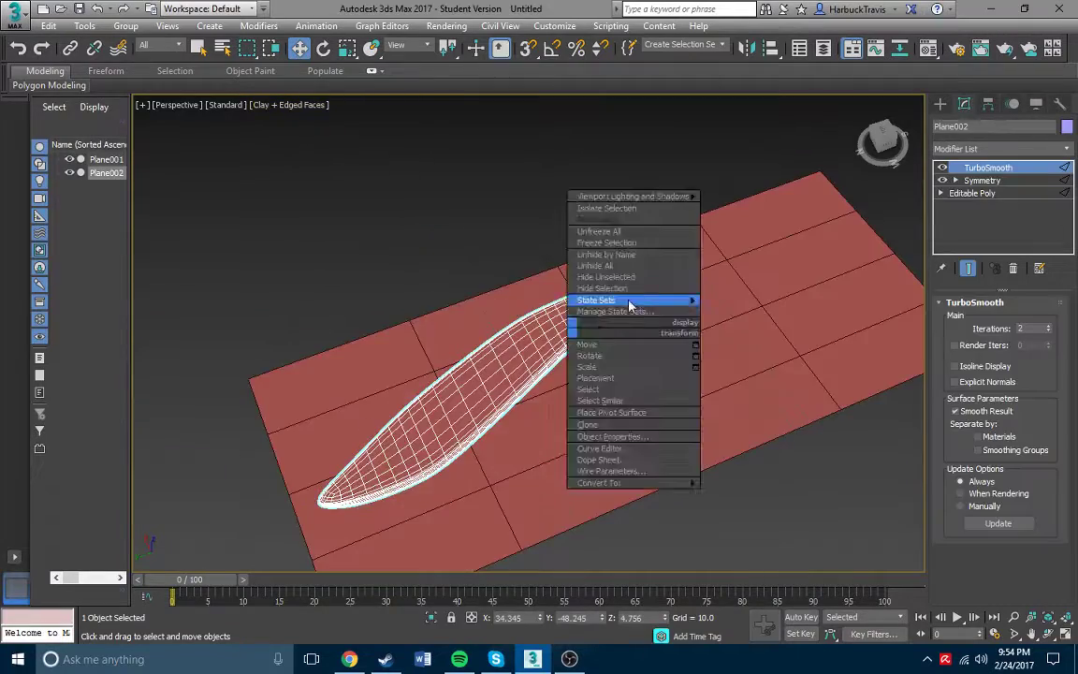
key("Escape")
middle_click_drag(629, 306, 332, 343, "alt")
Select the blade's flat top polygons at Polygon level and inset them by 0.216.
left_click(972, 193)
scroll(476, 336, "up", 3)
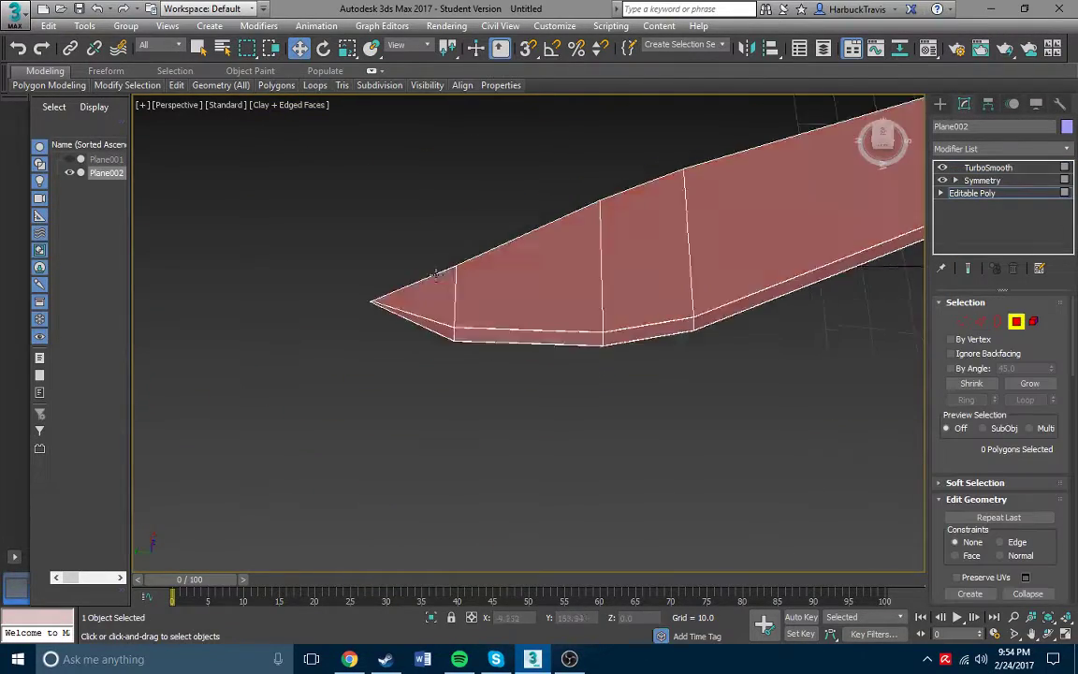
left_click(435, 274)
scroll(435, 275, "up", 3)
left_click(524, 300, "ctrl")
mouse_move(524, 300)
middle_mouse_down("alt")
mouse_move(645, 267)
mouse_move(631, 313)
middle_mouse_up("alt")
scroll(611, 363, "up", 3)
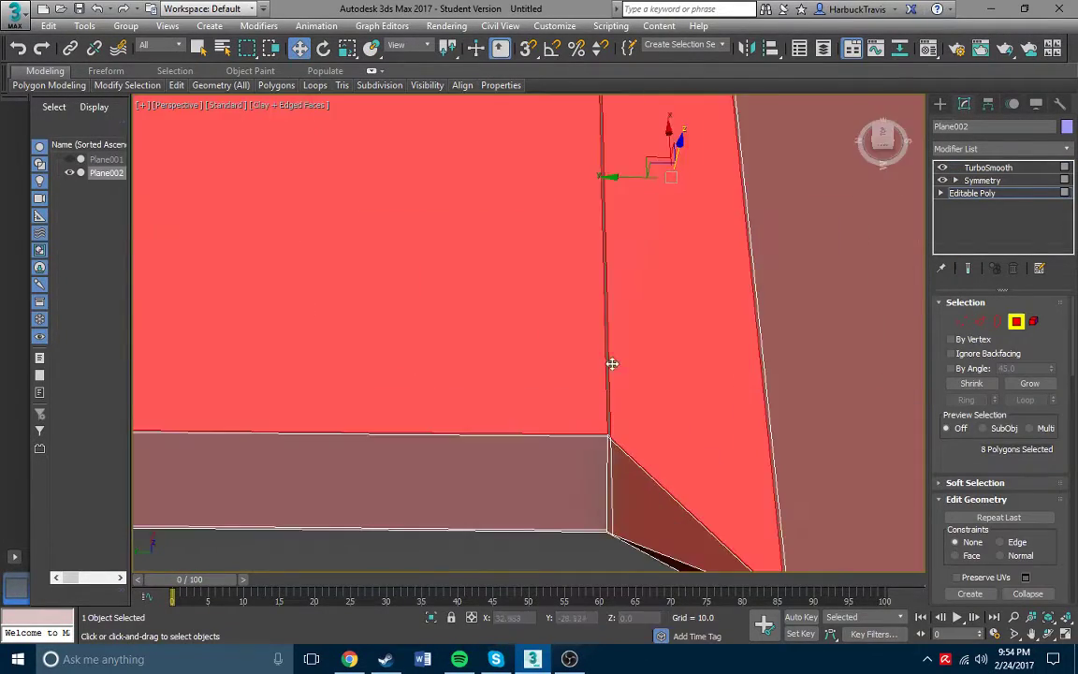
scroll(612, 363, "down", 4)
left_click(538, 344, "ctrl")
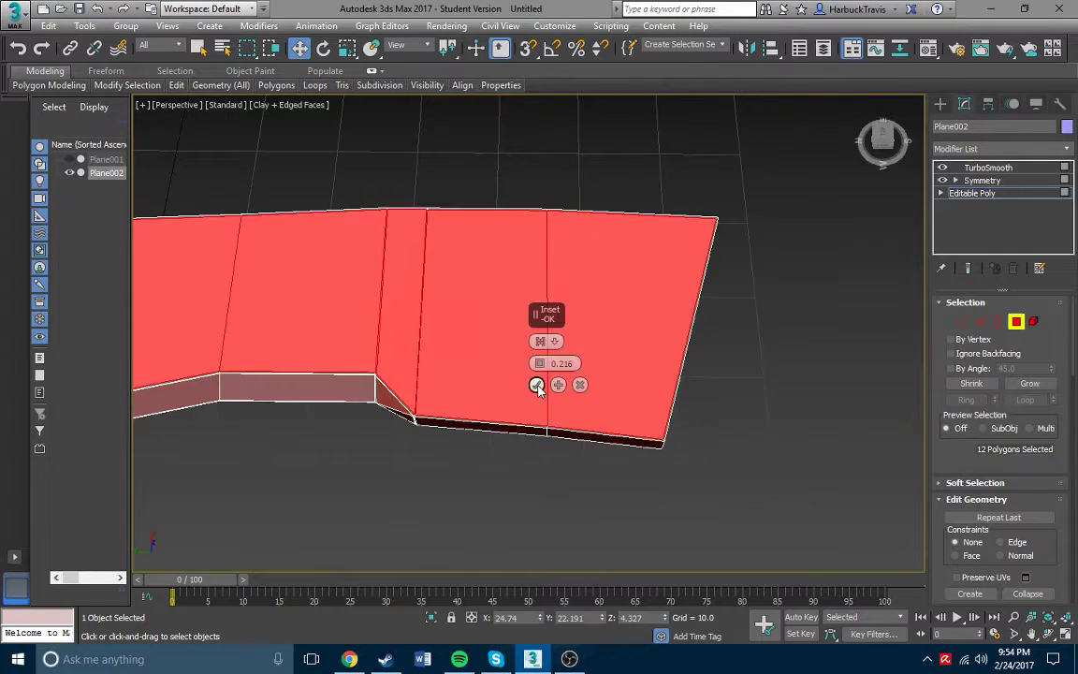
Confirm the 0.216 inset and select the vertices at the blade end.
left_click(537, 387)
scroll(537, 387, "up", 4)
key("1")
left_click(546, 512)
scroll(552, 499, "down", 4)
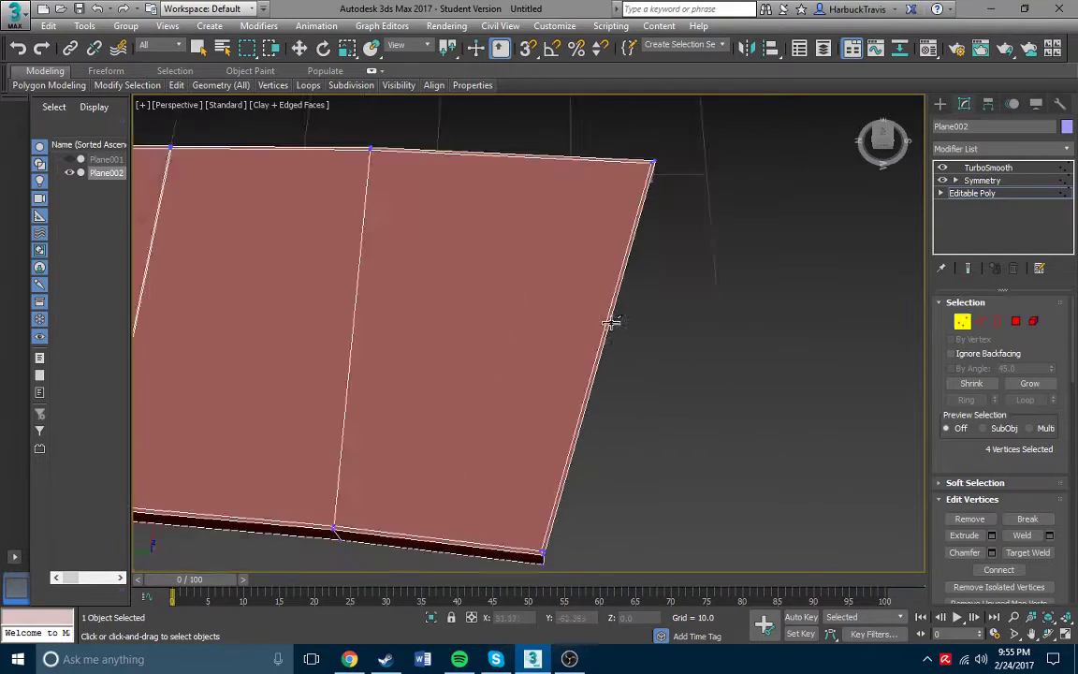
scroll(610, 254, "up", 5)
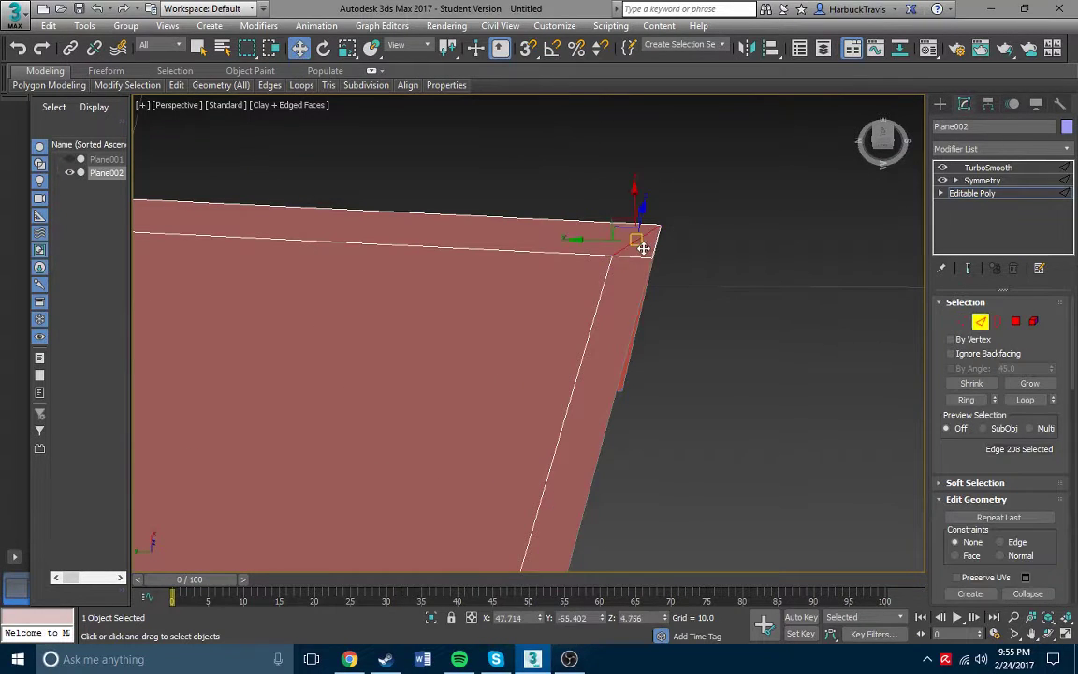
Orbit around the blade corner and select the vertex at the strip's tip corner.
middle_click_drag(641, 287, 597, 378, "alt")
scroll(632, 281, "down", 4)
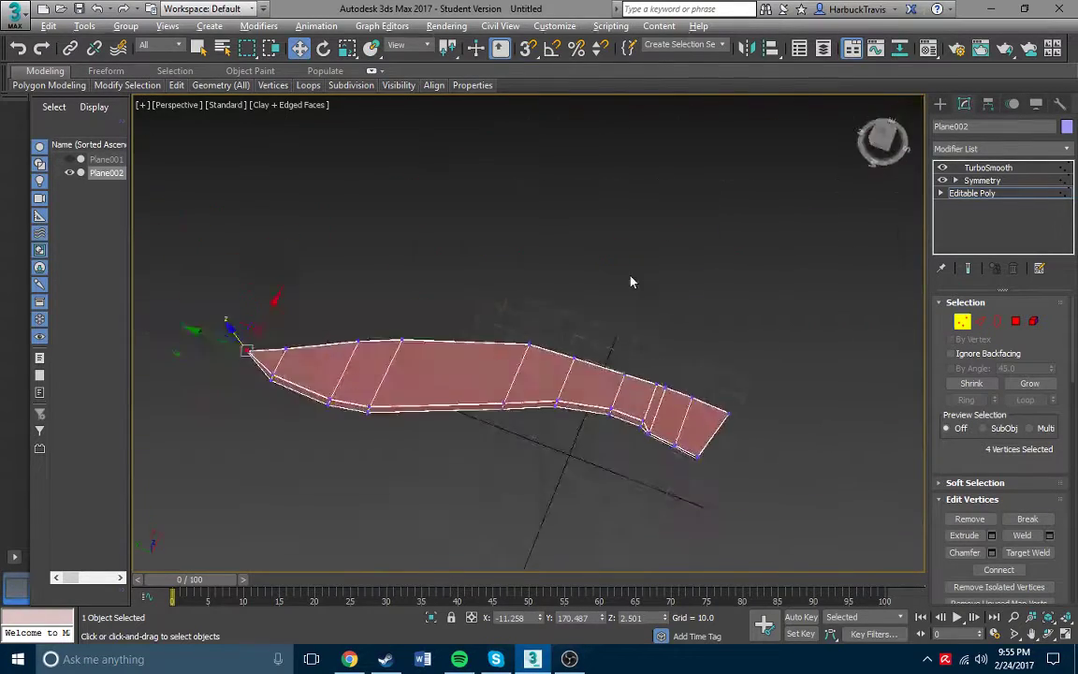
scroll(606, 448, "up", 5)
middle_click_drag(606, 447, 645, 435)
scroll(479, 451, "down", 3)
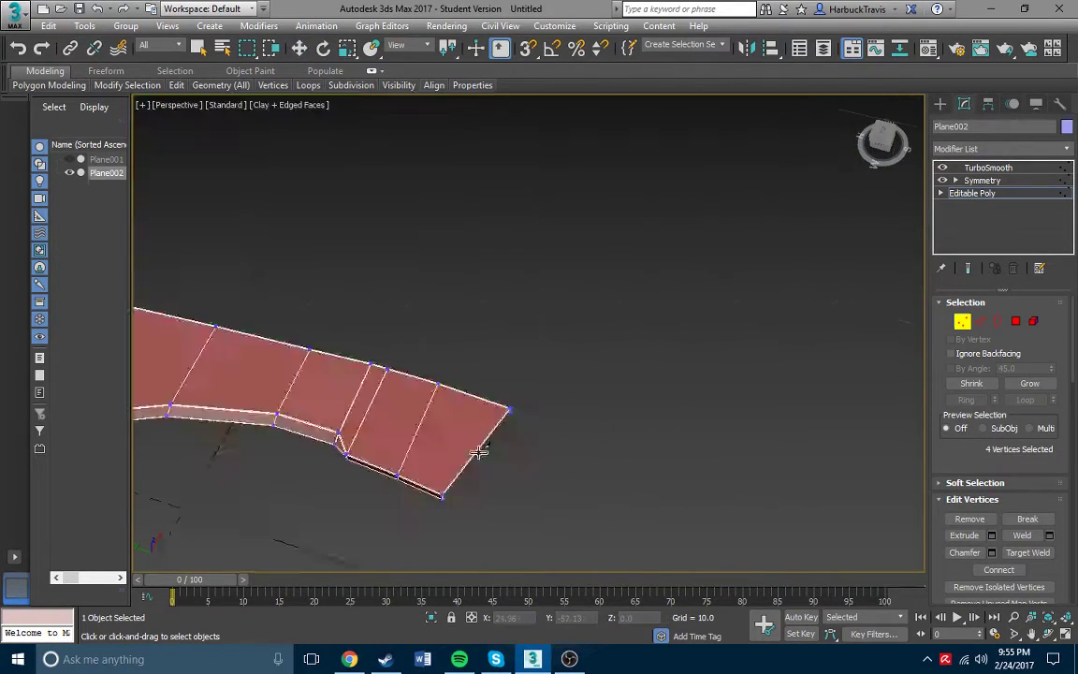
scroll(474, 405, "down", 3)
scroll(374, 373, "down", 3)
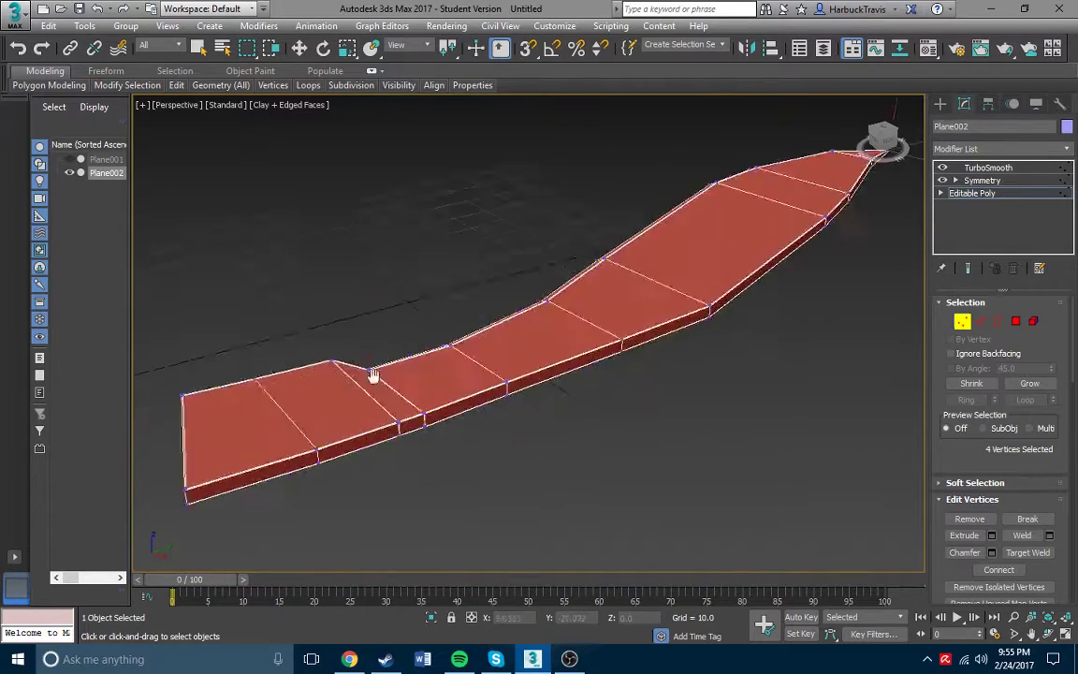
scroll(536, 332, "up", 4)
key("w")
scroll(195, 501, "down", 3)
scroll(578, 317, "up", 5)
left_click(521, 354)
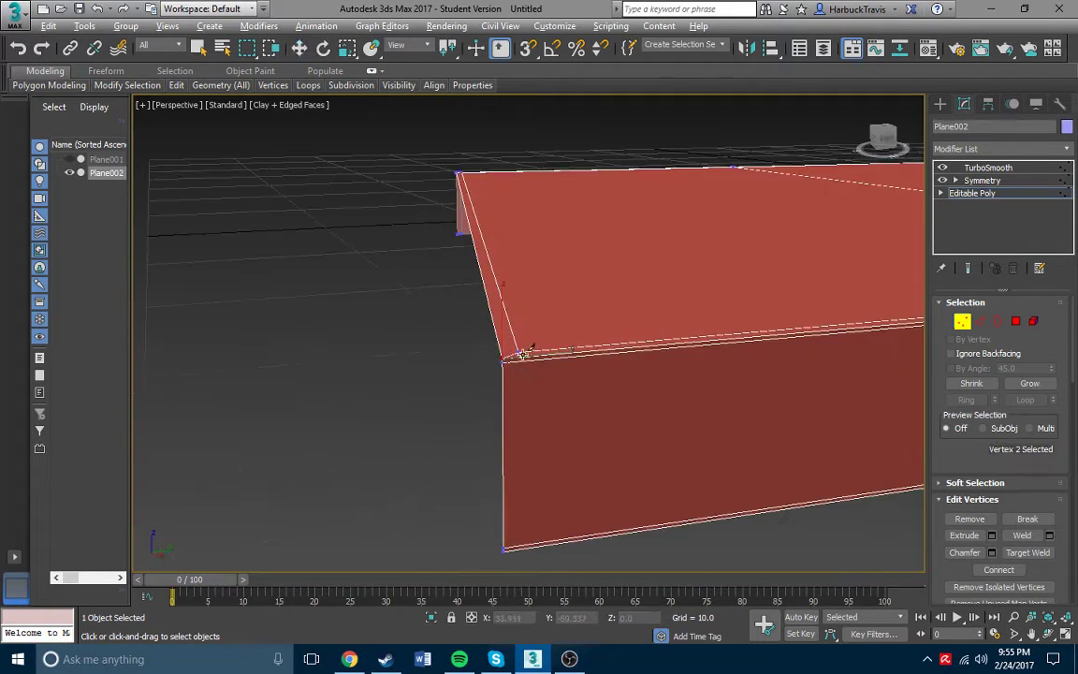
Inspect the slab's faces and corner edge-on in Polygon mode, then exit Polygon mode.
key("4")
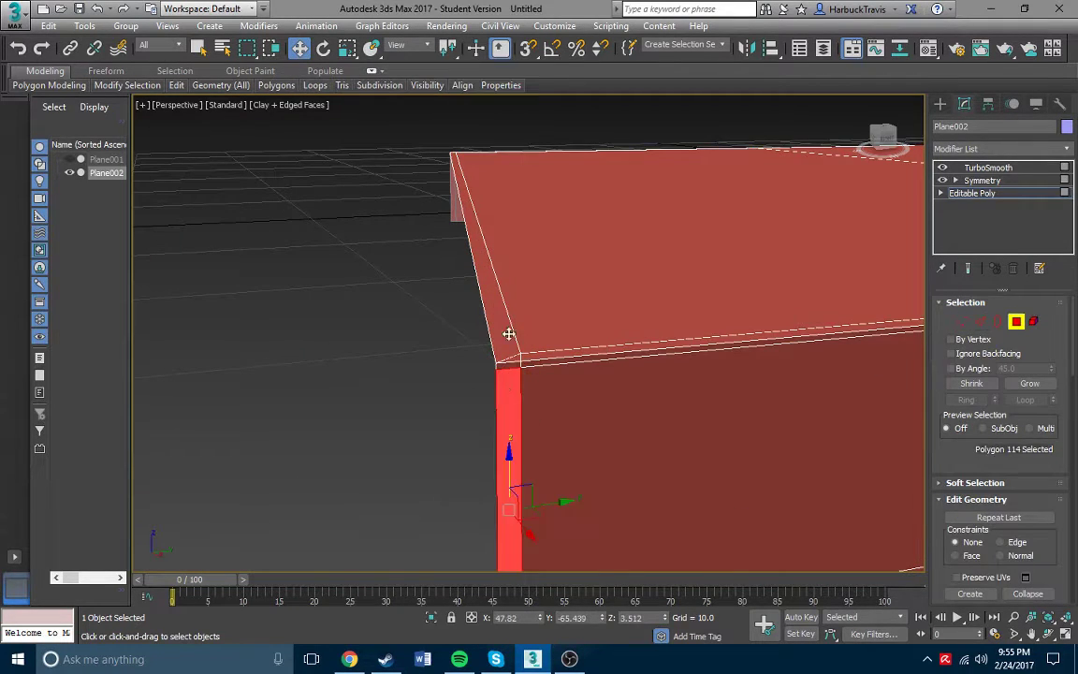
scroll(495, 358, "up", 5)
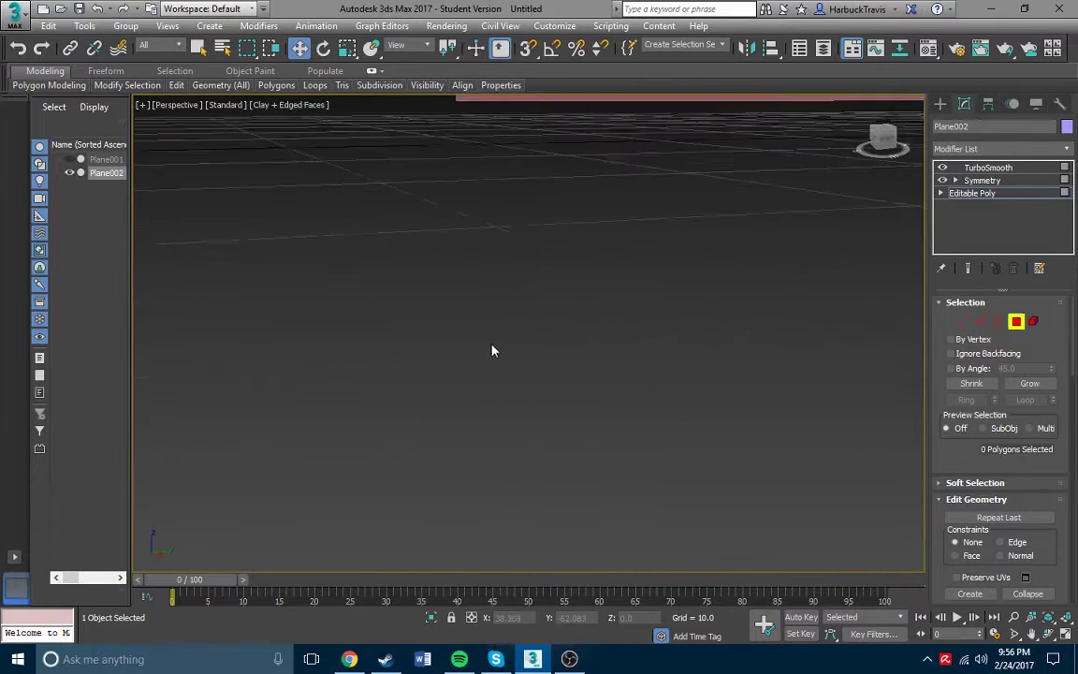
left_click(513, 460)
key("1")
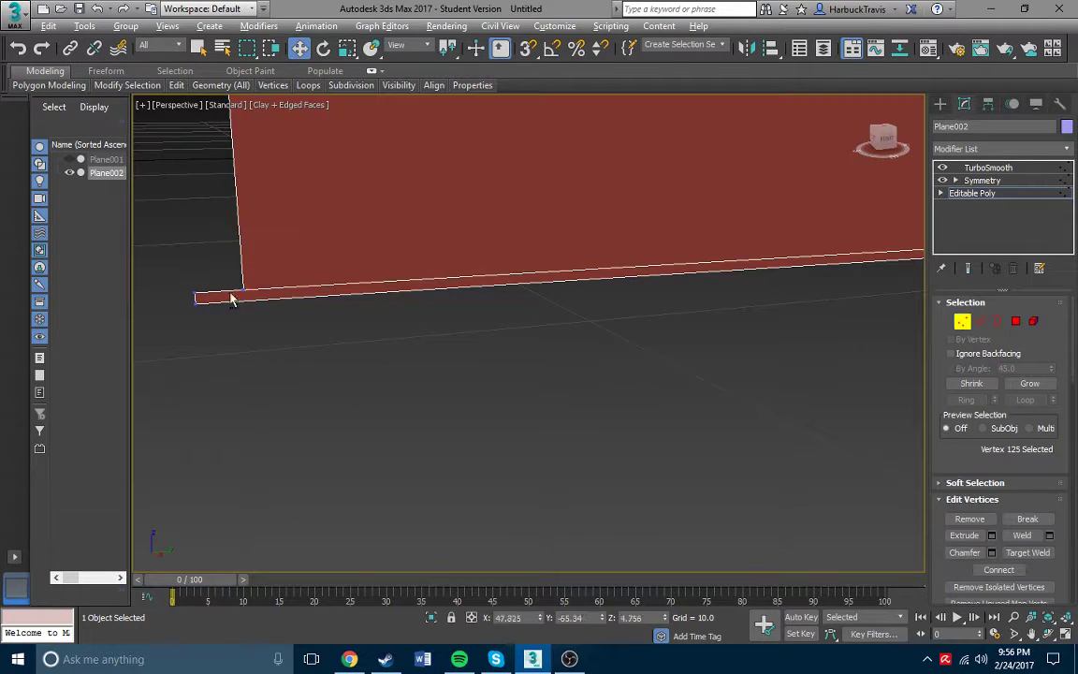
key("4")
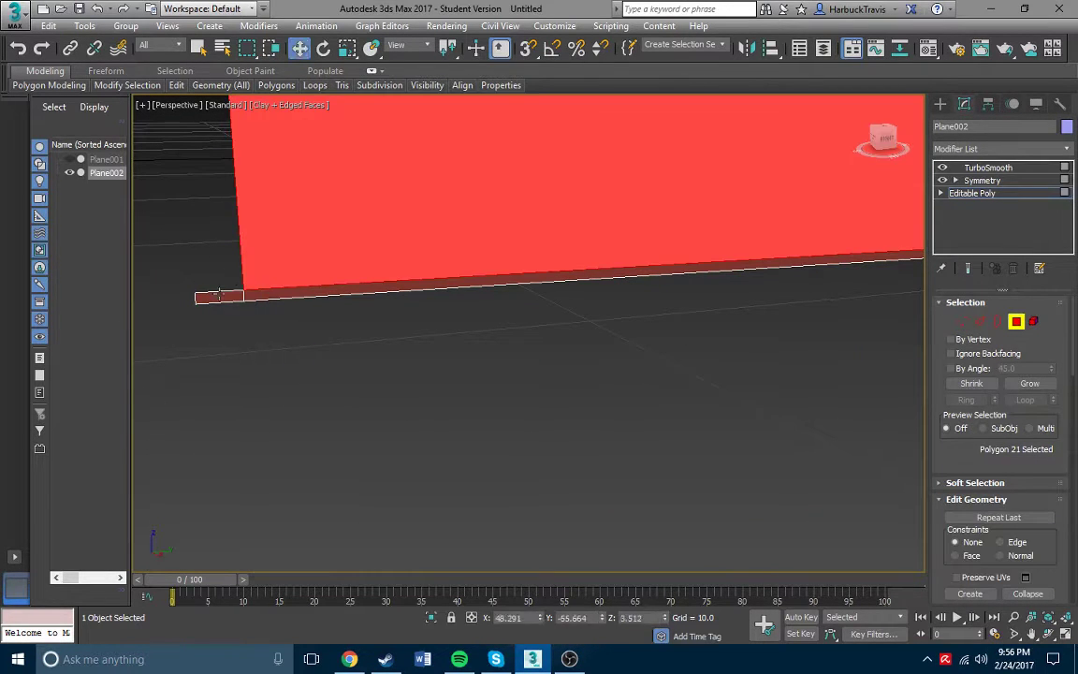
middle_click_drag(218, 295, 791, 397, "alt")
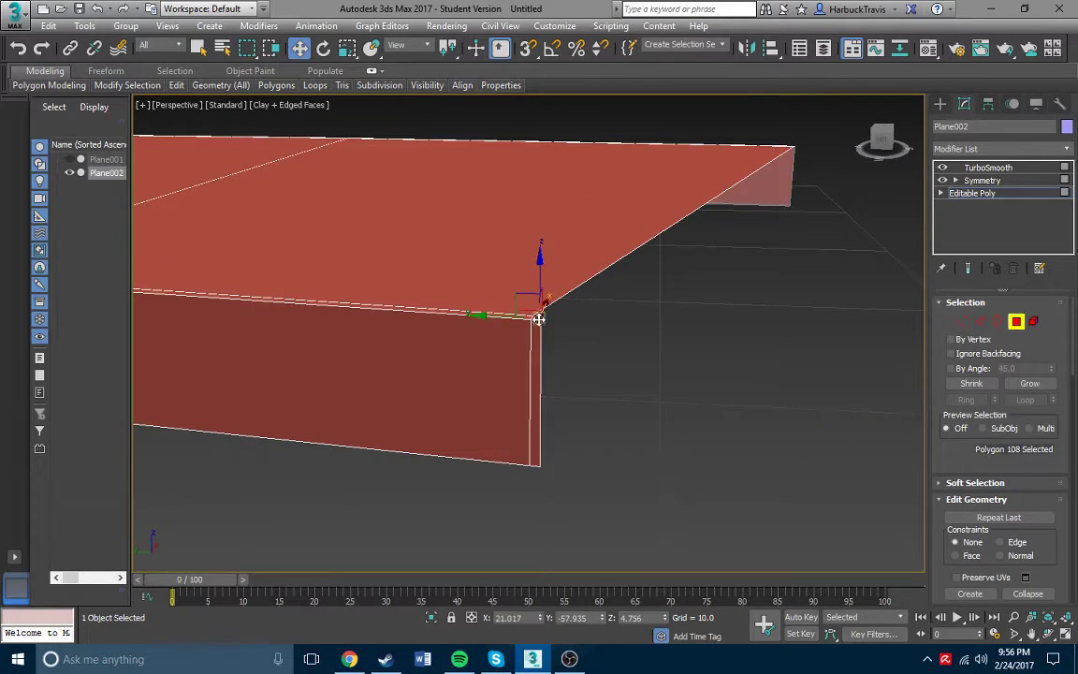
middle_click_drag(536, 336, 534, 320, "alt")
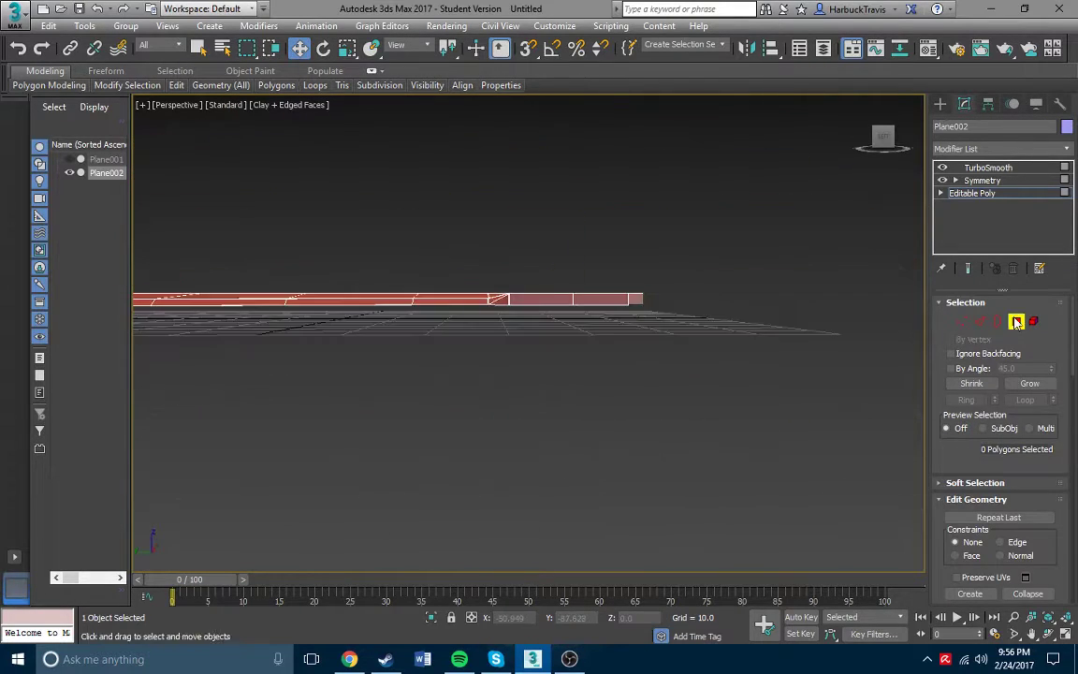
left_click(988, 167)
Preview the TurboSmoothed blade, then return to the Editable Poly base mesh with Edged Faces on.
key("r")
left_click(567, 365)
middle_click_drag(566, 365, 534, 378, "alt")
left_click(534, 378)
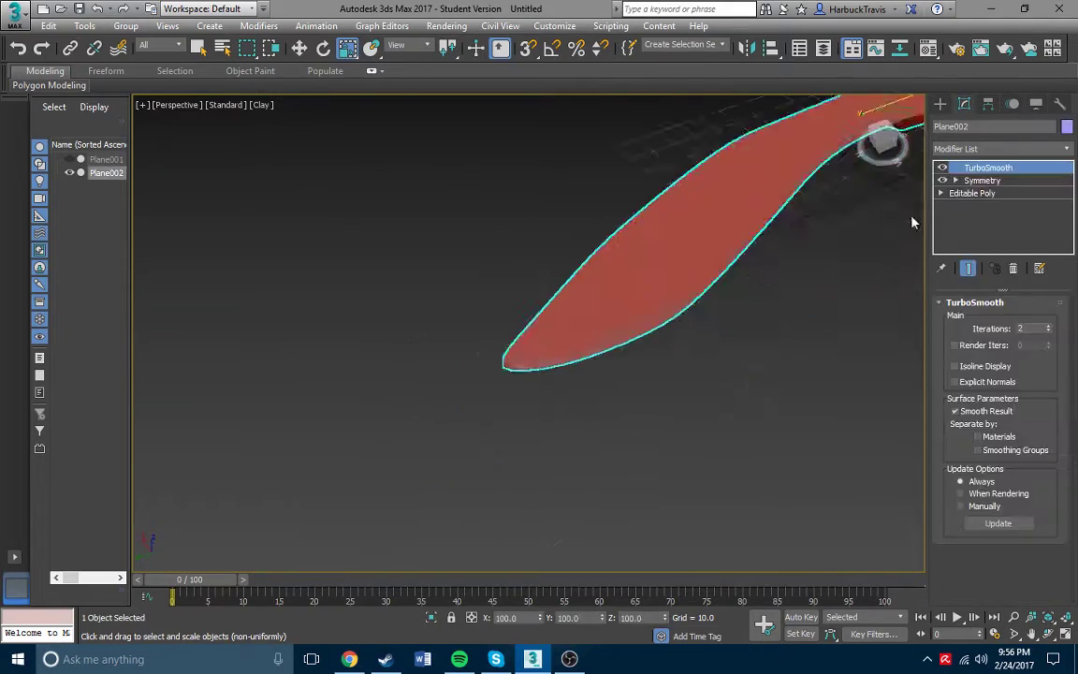
left_click(972, 193)
key("F4")
Zoom in on the blade's pointed tip and enter Vertex mode to pick its base-mesh vertices.
middle_click_drag(368, 434, 413, 317, "alt")
scroll(498, 390, "up", 5)
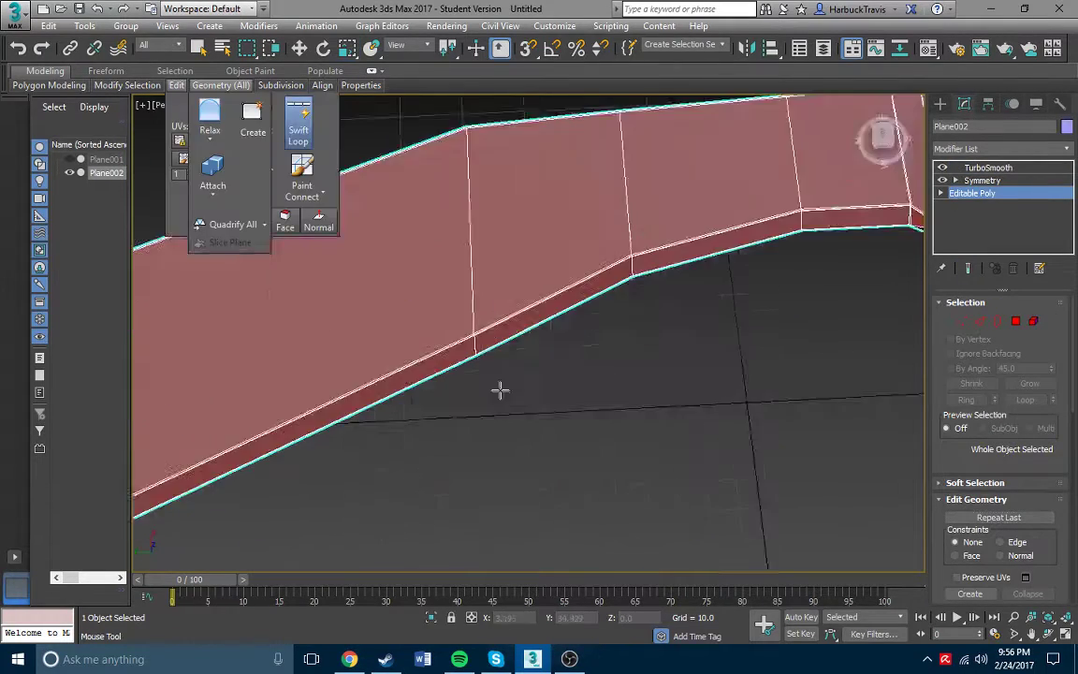
scroll(606, 424, "down", 5)
scroll(349, 321, "up", 5)
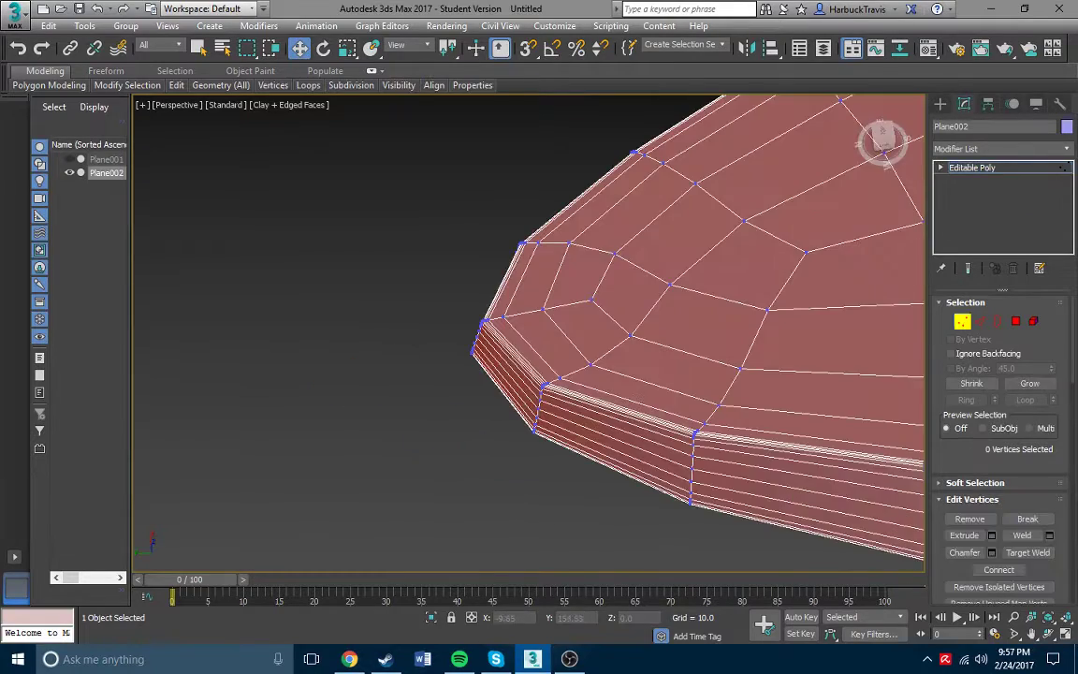
left_click(971, 193)
scroll(577, 308, "up", 3)
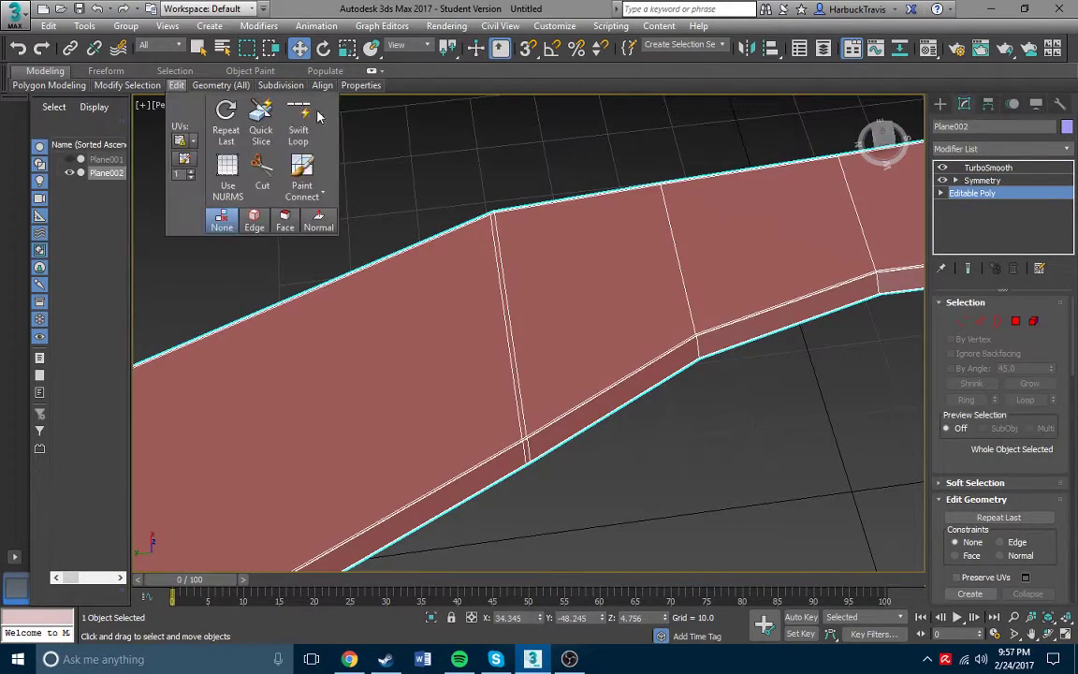
scroll(397, 414, "down", 3)
scroll(463, 428, "up", 2)
key("1")
scroll(448, 440, "up", 1)
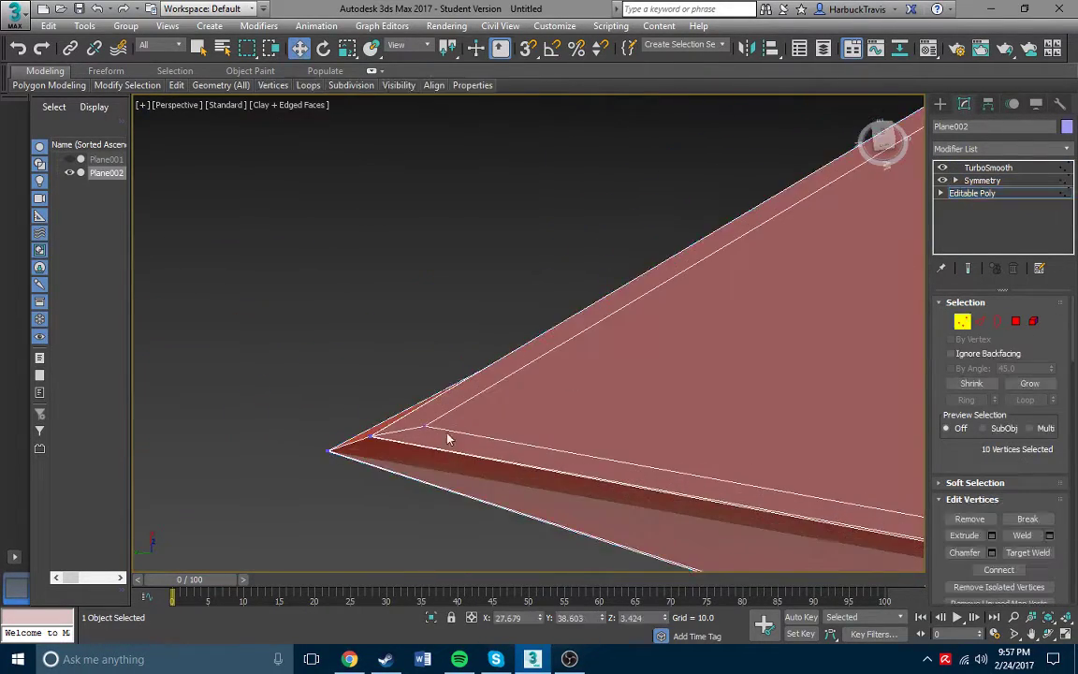
Slide the tip vertices with Edge constraint and planarize the tip in Z.
mouse_move(366, 433)
middle_mouse_down("alt")
mouse_move(239, 395)
mouse_move(514, 351)
middle_mouse_up("alt")
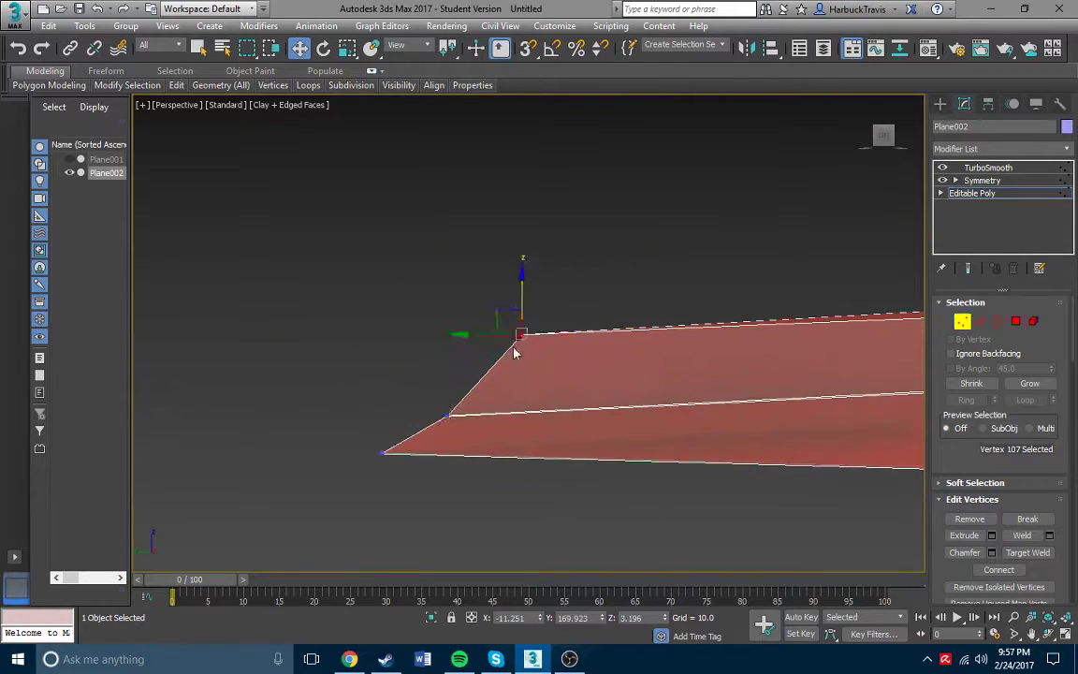
mouse_move(430, 358)
middle_mouse_down("alt")
mouse_move(440, 365)
mouse_move(528, 341)
mouse_move(444, 386)
mouse_move(517, 403)
mouse_move(414, 397)
mouse_move(880, 316)
middle_mouse_up("alt")
mouse_move(513, 485)
middle_mouse_down("alt")
mouse_move(441, 361)
mouse_move(541, 381)
middle_mouse_up("alt")
left_click(966, 322)
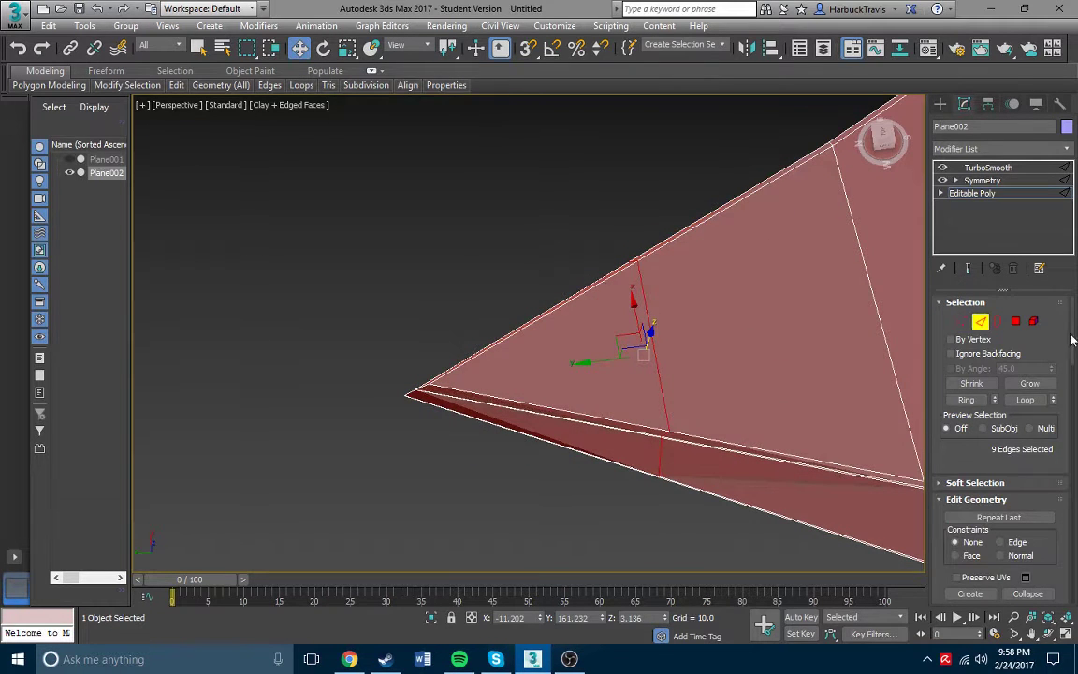
key("shift+x")
left_click(515, 137)
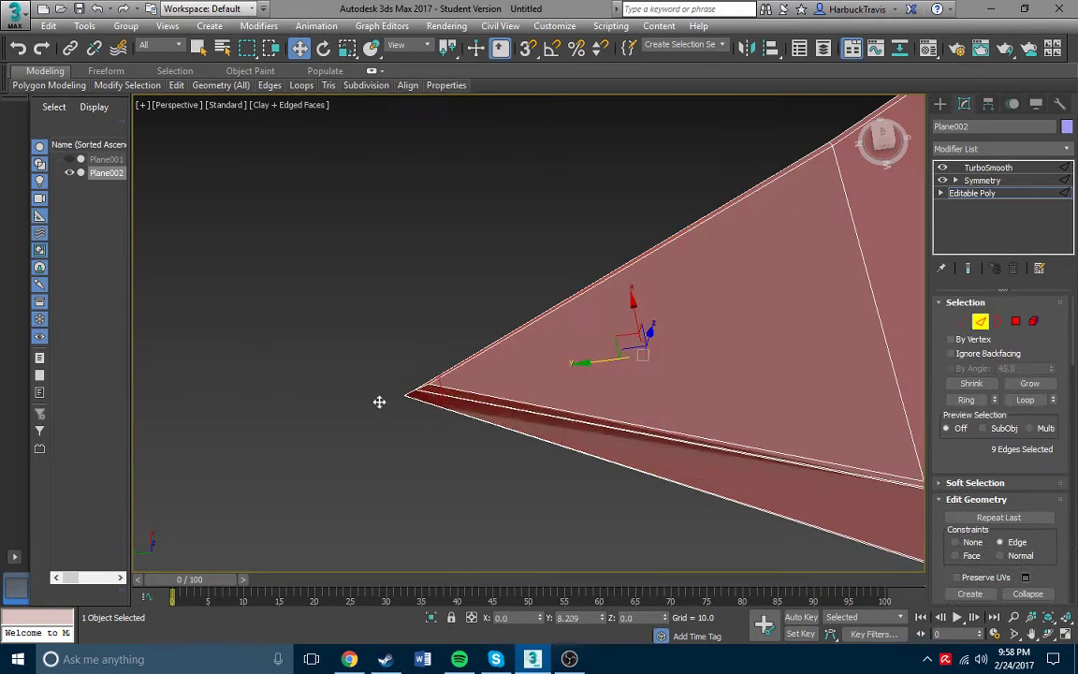
Preview the smoothed tip with TurboSmooth, then return to vertex editing with edged faces shown.
left_click(988, 167)
mouse_move(561, 421)
middle_mouse_down()
mouse_move(608, 378)
mouse_move(498, 282)
mouse_move(577, 323)
mouse_move(356, 199)
middle_mouse_up()
key("1")
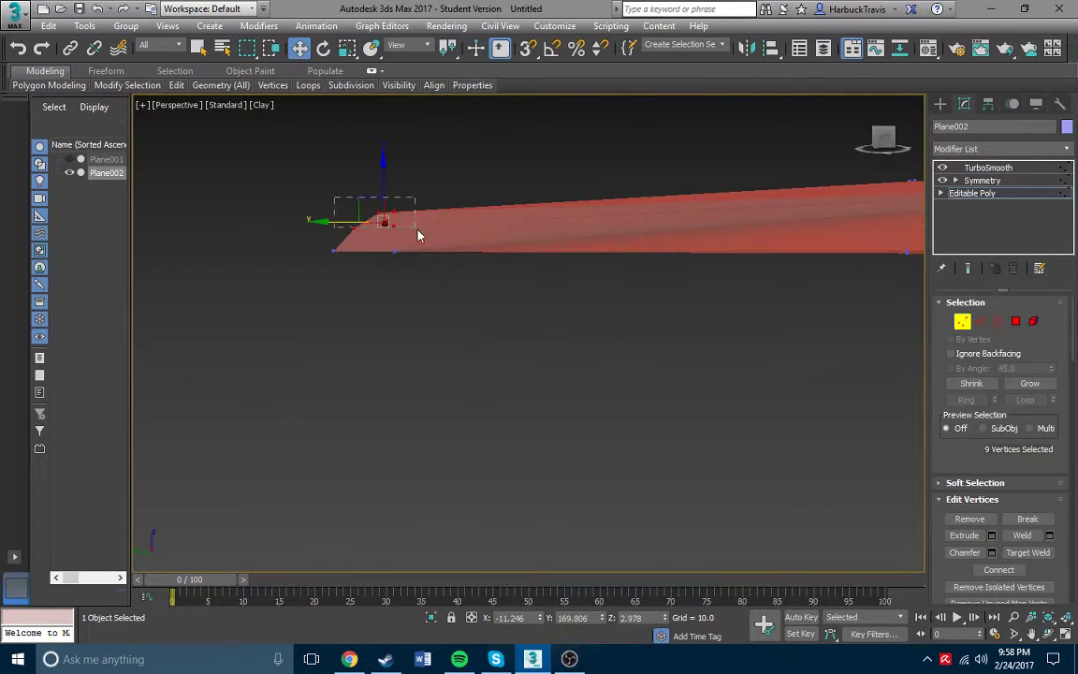
scroll(956, 522, "down", 3)
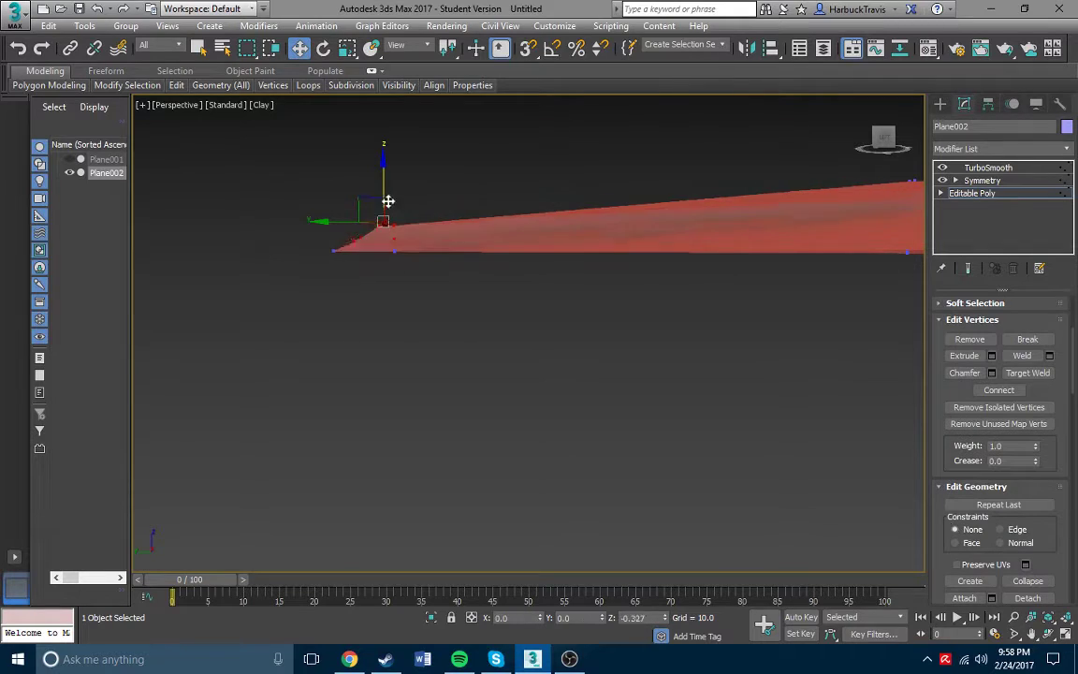
left_click(988, 167)
mouse_move(597, 182)
middle_mouse_down("alt")
mouse_move(631, 488)
mouse_move(777, 279)
mouse_move(596, 252)
middle_mouse_up("alt")
key("1")
key("F4")
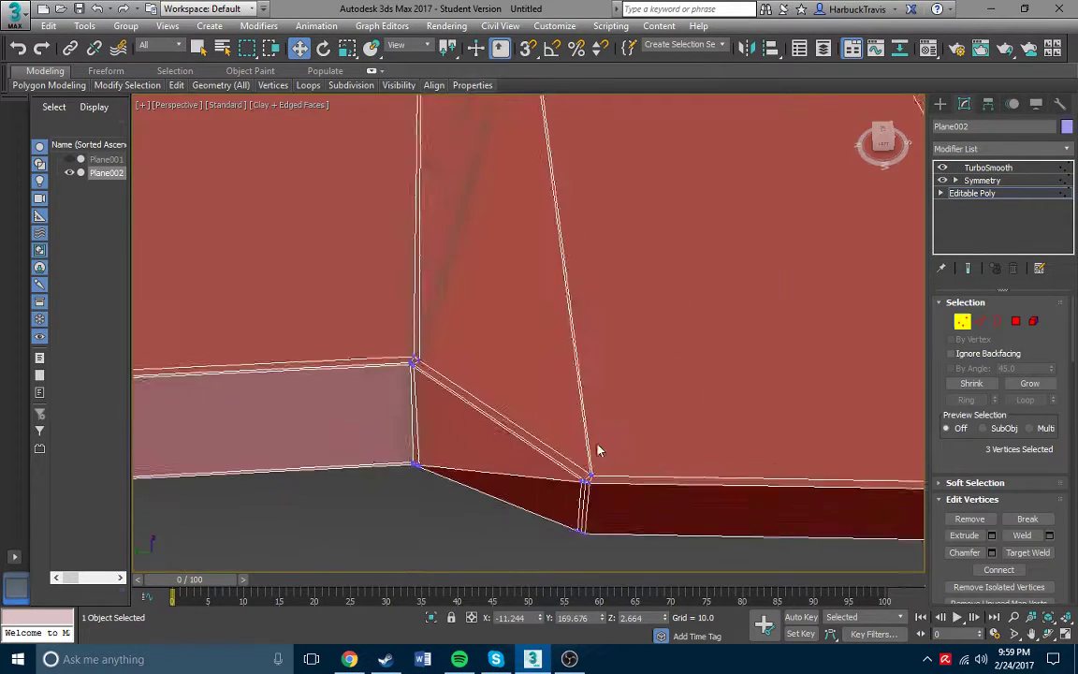
Move the vertices at the blade's notched base corner to keep its edges crisp.
scroll(524, 417, "up", 1)
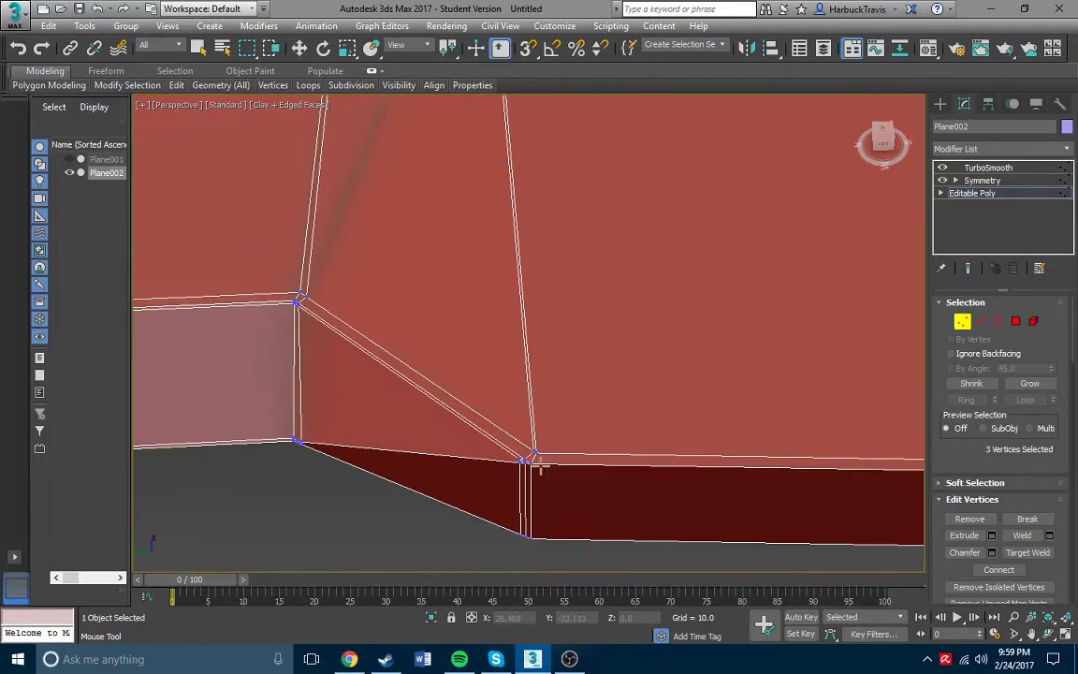
scroll(527, 458, "down", 2)
scroll(524, 451, "up", 3)
scroll(524, 452, "down", 2)
mouse_move(582, 372)
middle_mouse_down("alt")
mouse_move(476, 366)
mouse_move(507, 227)
mouse_move(458, 327)
middle_mouse_up("alt")
key("w")
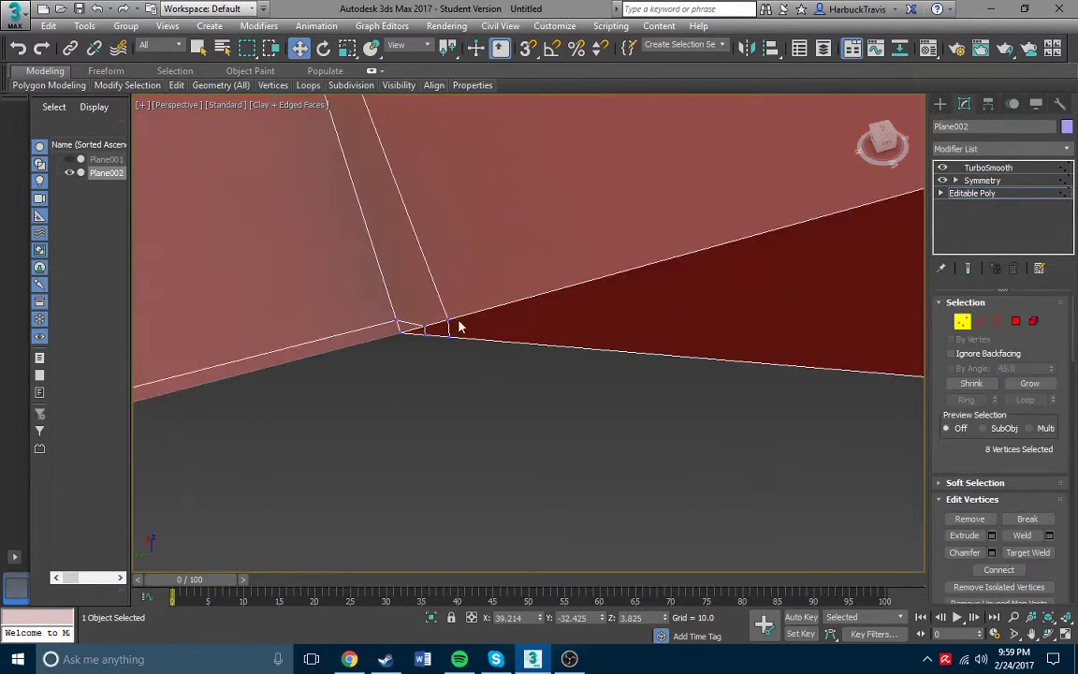
mouse_move(394, 321)
middle_mouse_down("alt")
mouse_move(644, 243)
mouse_move(545, 298)
mouse_move(275, 344)
mouse_move(543, 279)
mouse_move(311, 245)
mouse_move(737, 236)
mouse_move(490, 243)
mouse_move(497, 192)
mouse_move(446, 280)
mouse_move(281, 309)
mouse_move(368, 298)
mouse_move(564, 363)
mouse_move(754, 328)
mouse_move(766, 250)
middle_mouse_up("alt")
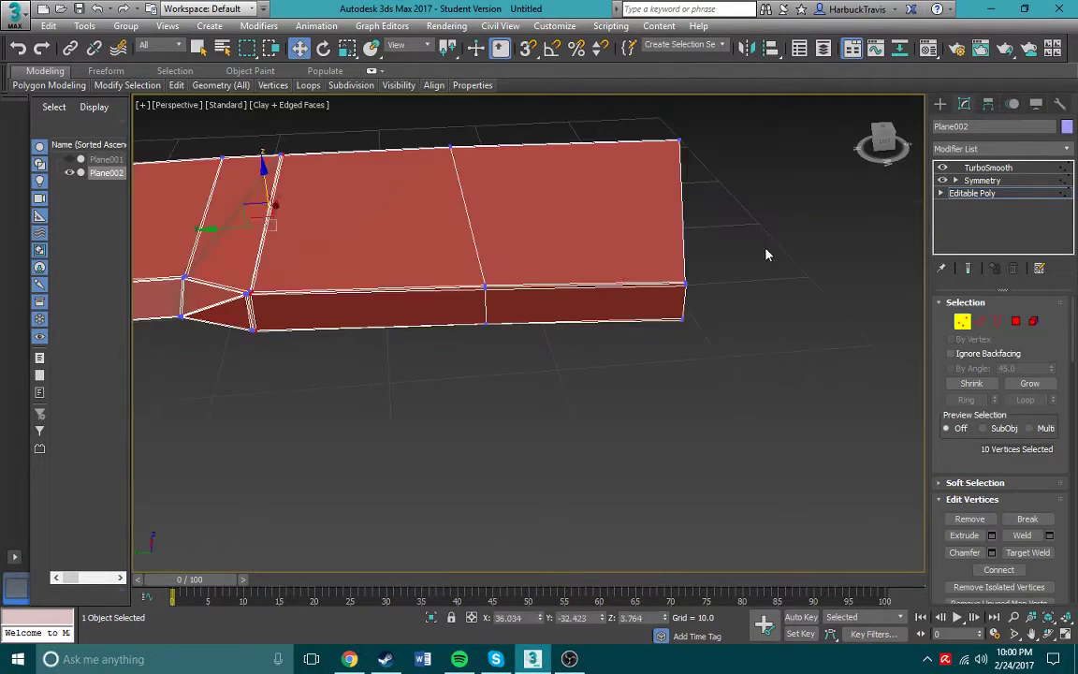
Check the smoothed blade base with TurboSmooth on and deselect the blade.
left_click(988, 167)
mouse_move(562, 281)
middle_mouse_down("alt")
mouse_move(524, 309)
mouse_move(543, 318)
middle_mouse_up("alt")
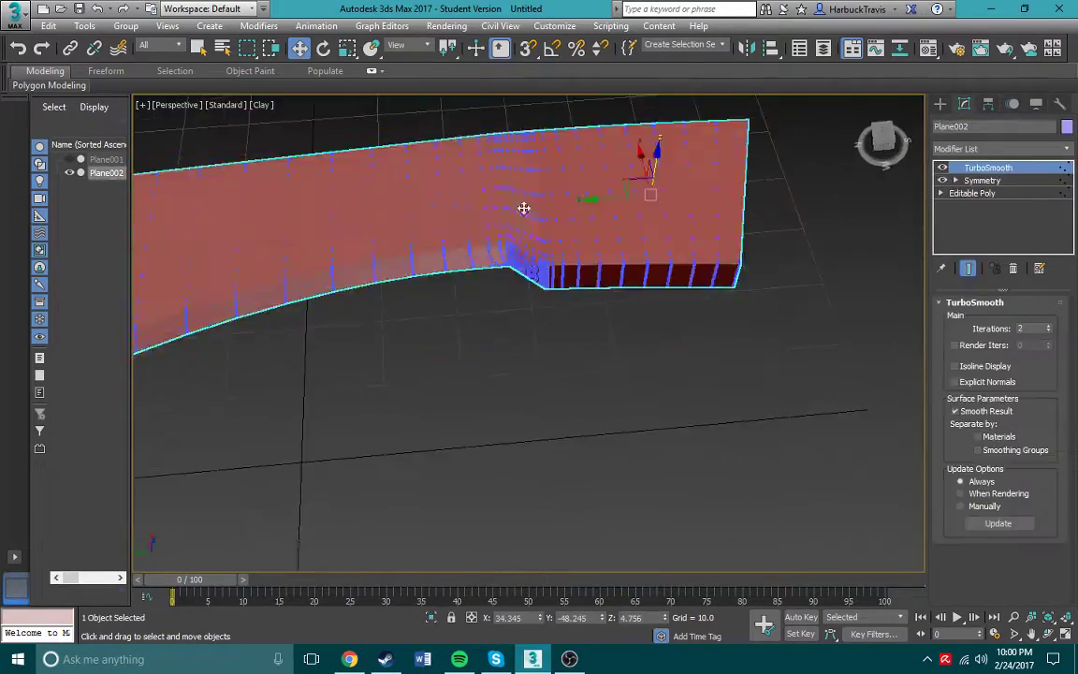
middle_click_drag(523, 207, 649, 270, "alt")
left_click(822, 354)
mouse_move(822, 353)
middle_mouse_down()
mouse_move(654, 347)
mouse_move(698, 266)
mouse_move(630, 385)
mouse_move(766, 306)
mouse_move(553, 304)
mouse_move(666, 293)
middle_mouse_up()
Reveal the reference photo and rotate Plane001 15 degrees on Z.
left_click(562, 280)
left_click(260, 104)
left_click(330, 118)
scroll(837, 265, "up", 3)
left_click(737, 182)
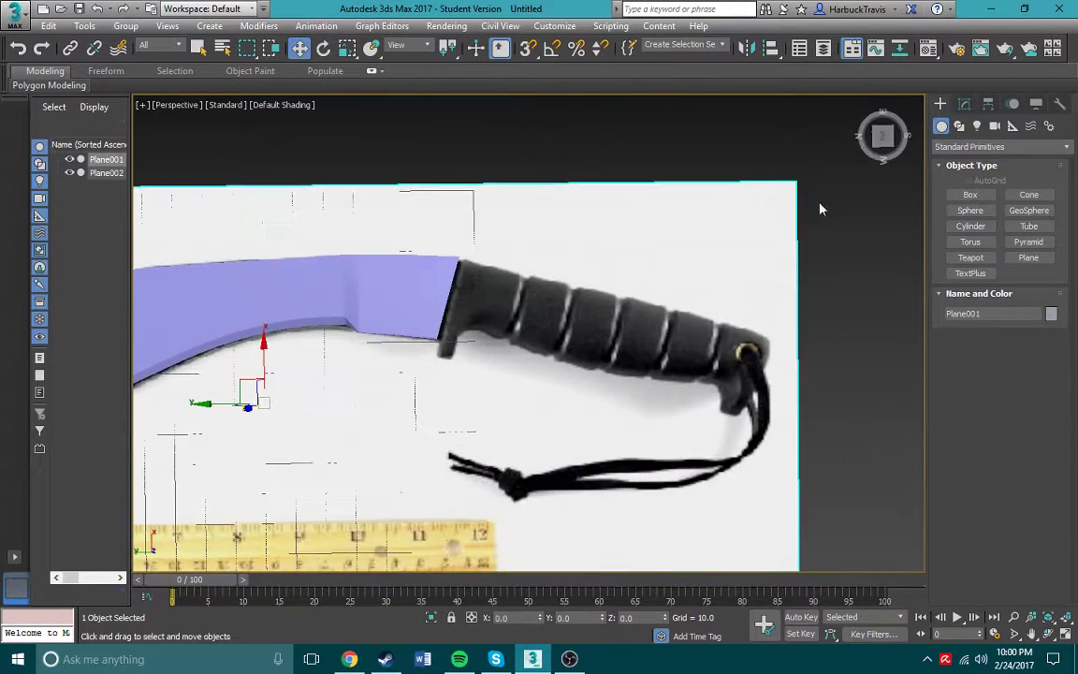
scroll(561, 328, "down", 2)
left_click(323, 47)
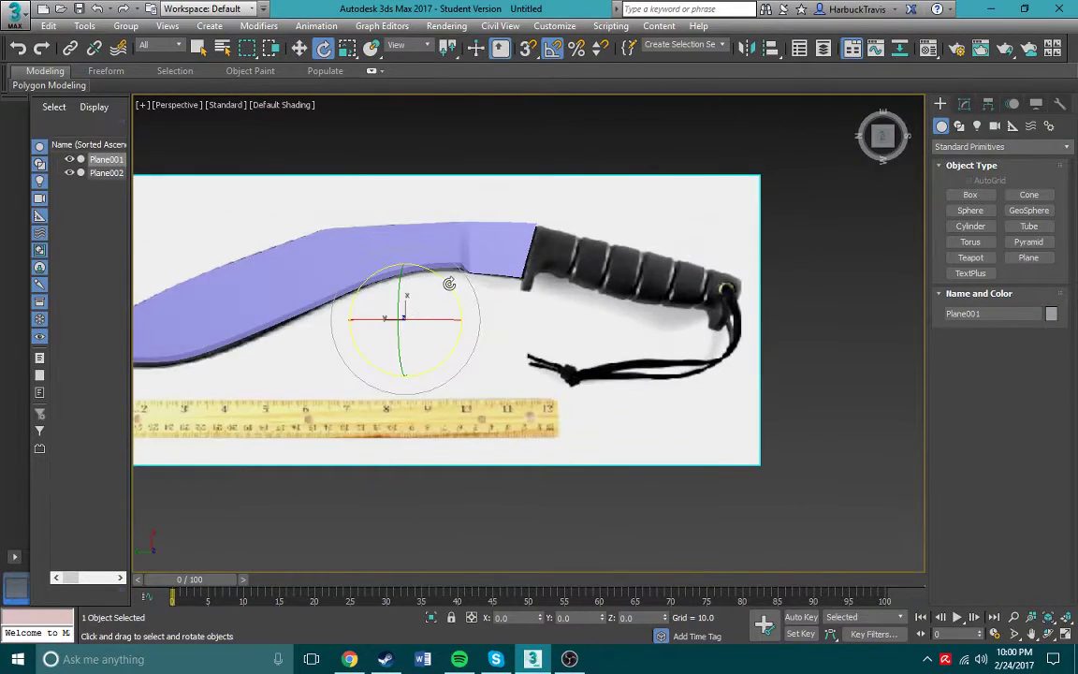
left_click_drag(450, 284, 519, 253)
Create a cylinder sized to one grip segment over the handle and convert it to Editable Poly.
scroll(468, 309, "up", 2)
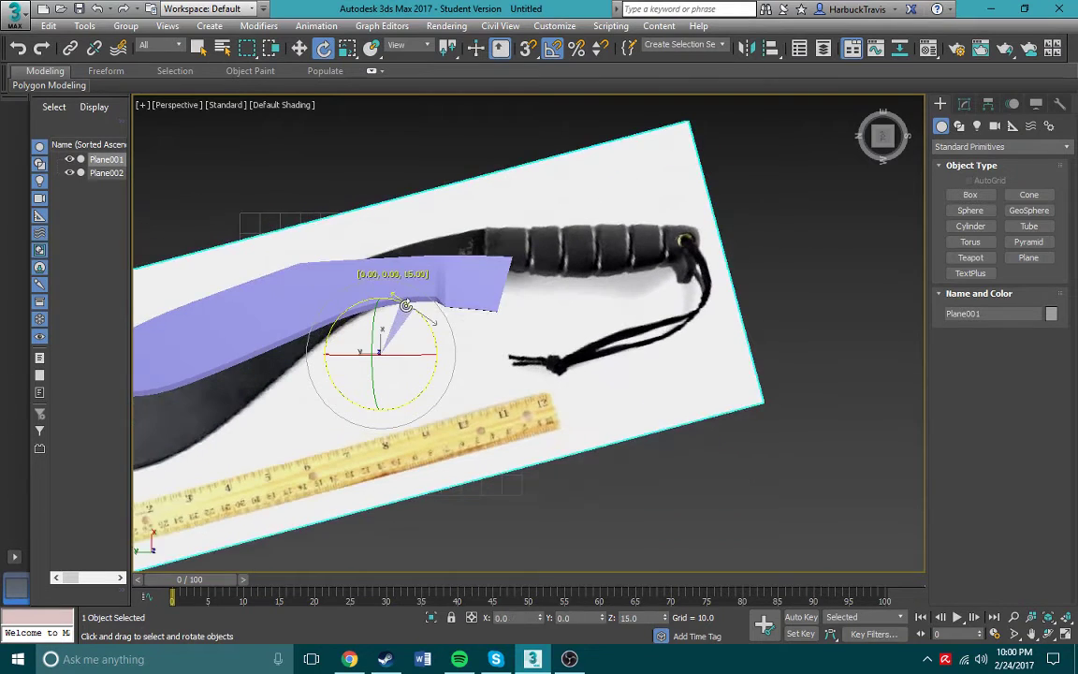
scroll(561, 299, "up", 3)
left_click(971, 225)
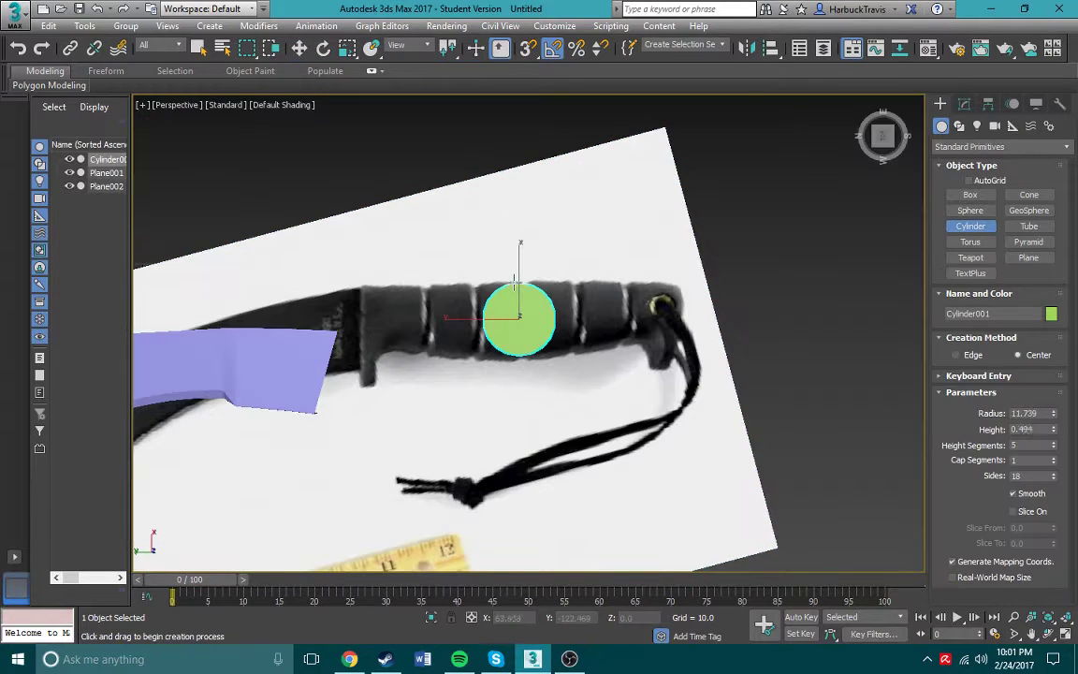
left_click(513, 281)
middle_click_drag(514, 280, 337, 196, "alt")
left_click(281, 104)
left_click(299, 308)
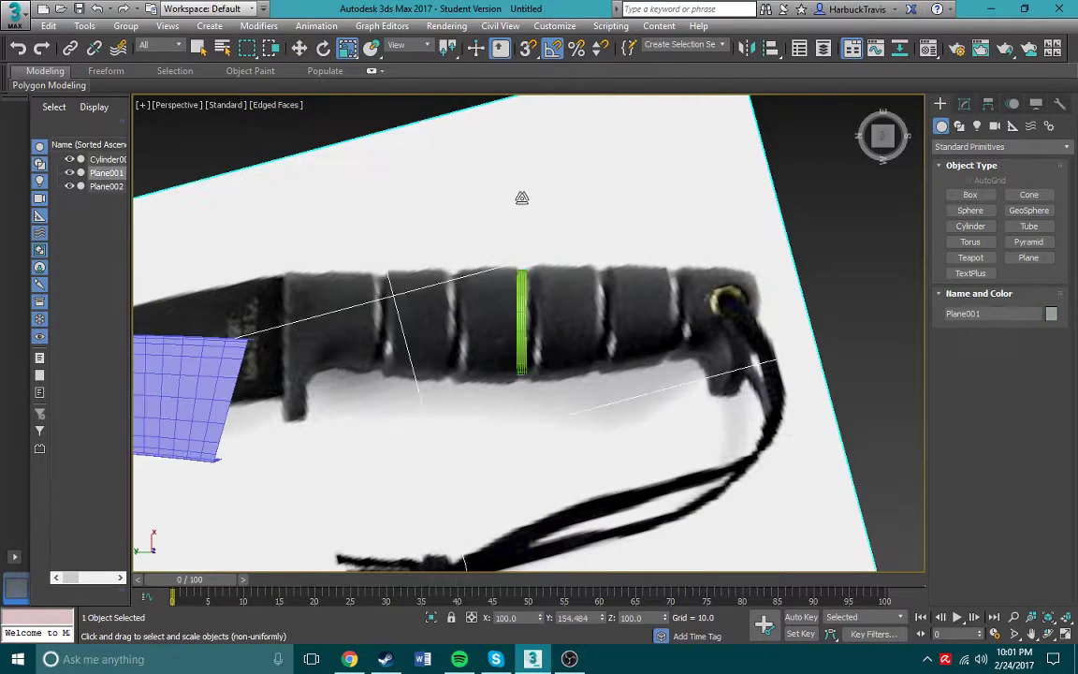
left_click(521, 318)
left_click(965, 104)
right_click(521, 290)
left_click(697, 463)
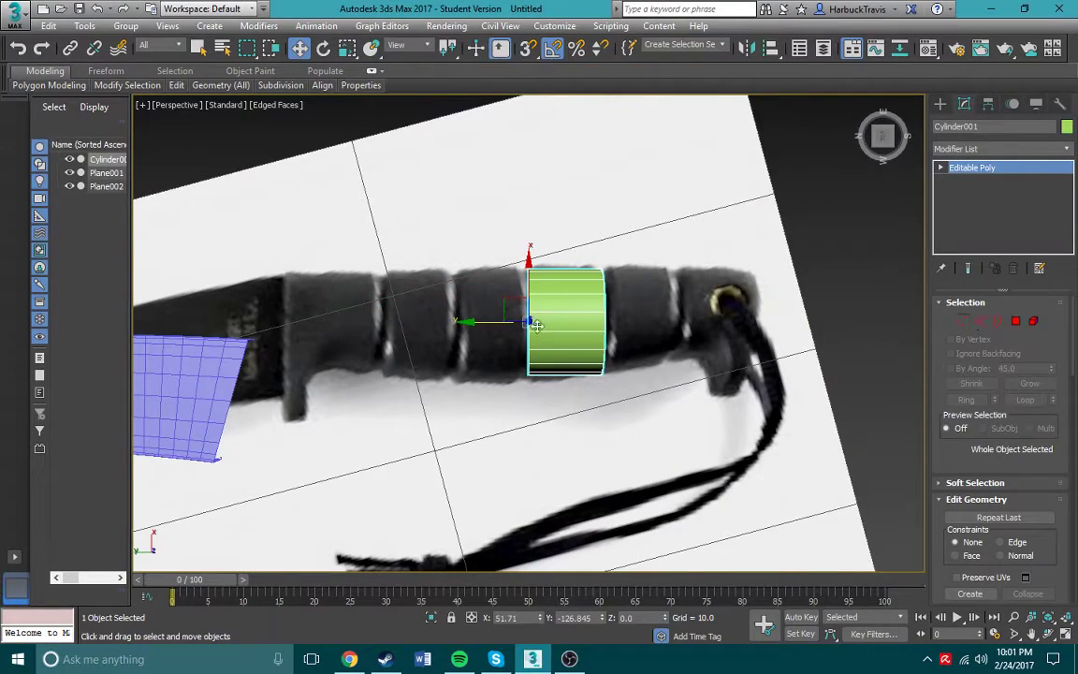
Extend a new banded grip segment from the cylinder's end toward the pommel.
key("4")
mouse_move(536, 324)
middle_mouse_down("alt")
mouse_move(561, 309)
mouse_move(698, 300)
mouse_move(748, 318)
middle_mouse_up("alt")
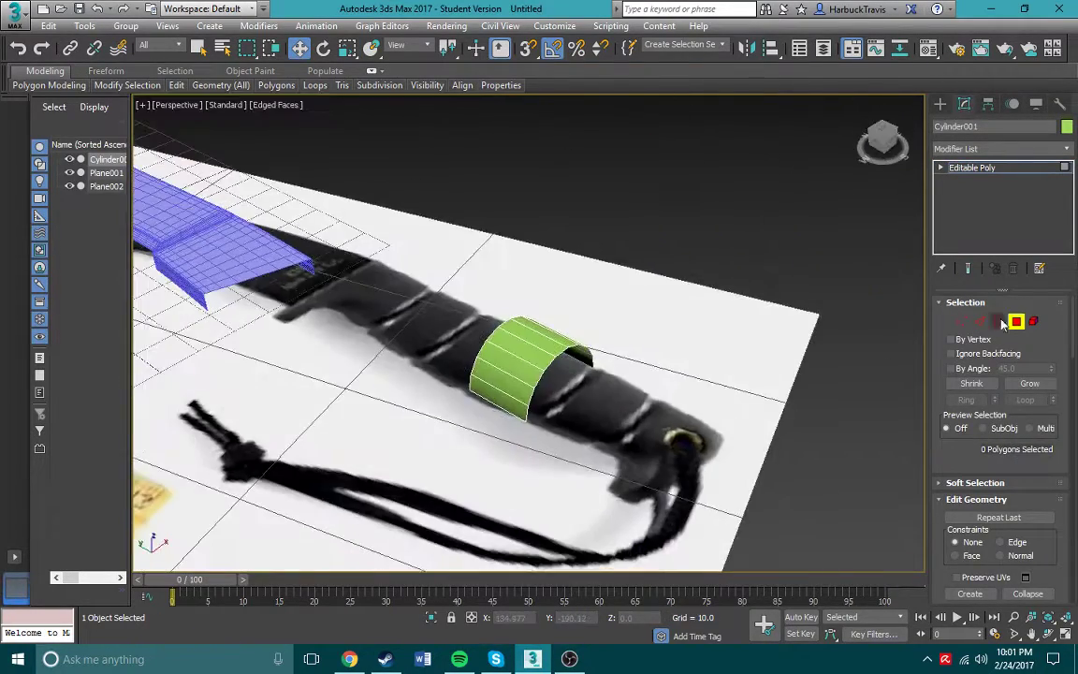
middle_click_drag(517, 329, 1003, 323, "alt")
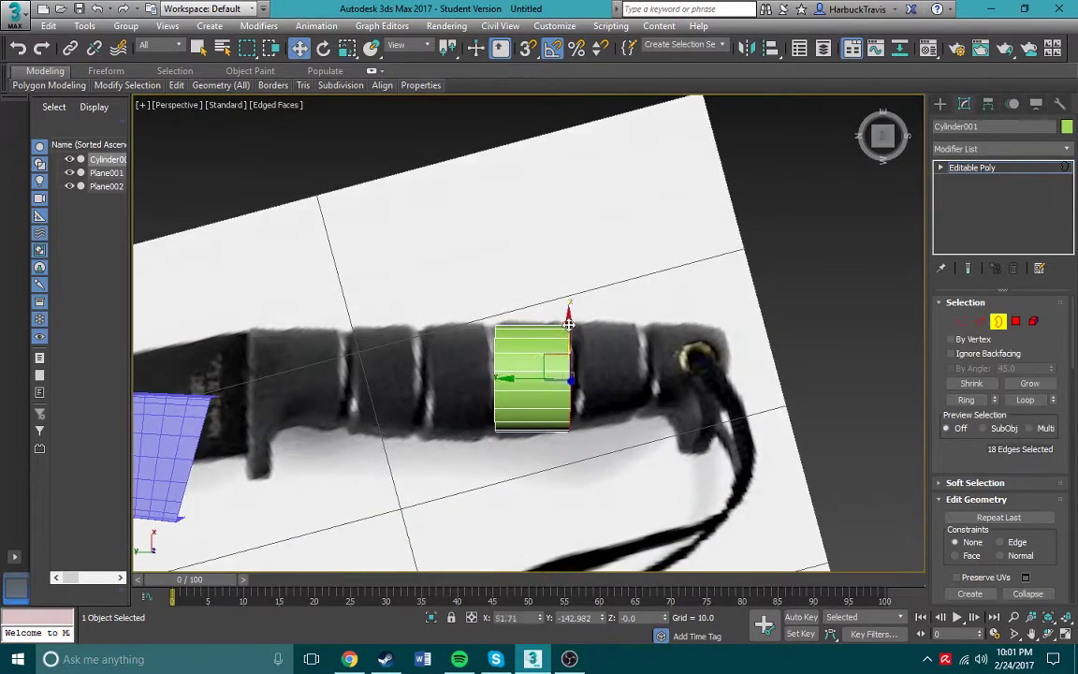
scroll(568, 323, "up", 5)
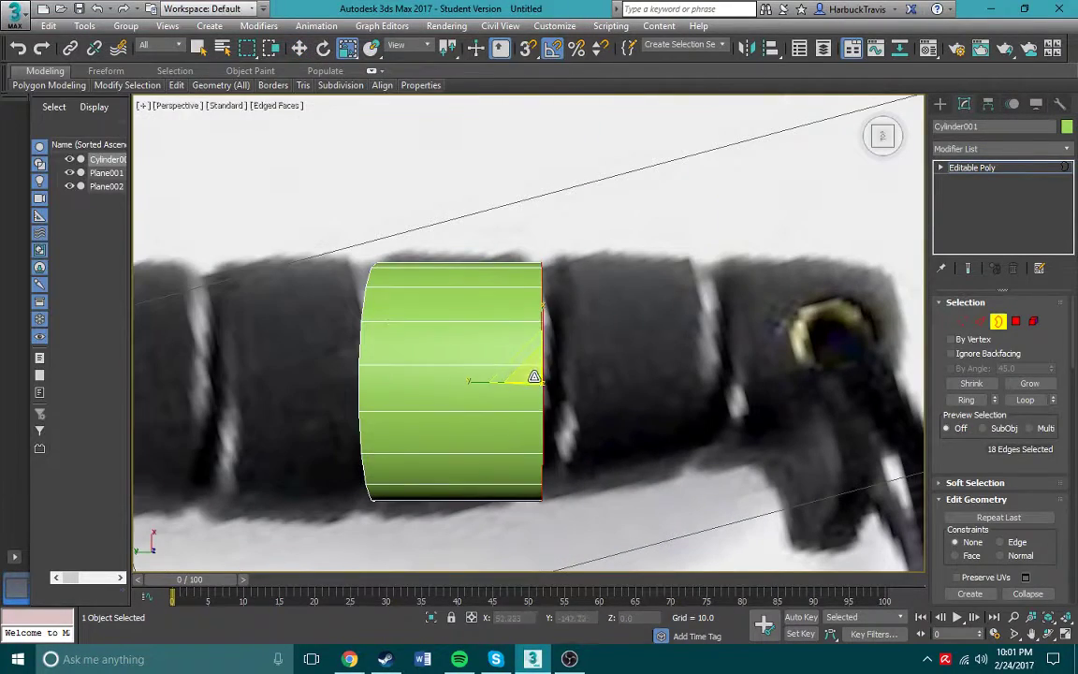
middle_click_drag(561, 374, 674, 309, "alt")
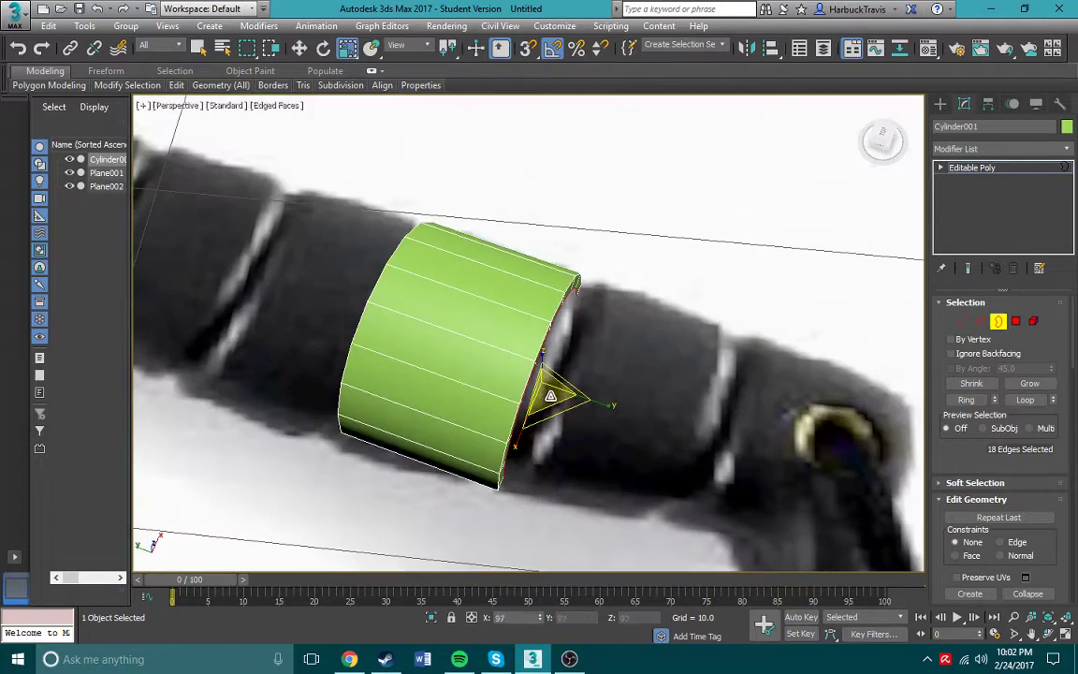
mouse_move(521, 381)
middle_mouse_down("alt")
mouse_move(547, 304)
mouse_move(558, 320)
mouse_move(525, 334)
mouse_move(719, 318)
mouse_move(637, 393)
middle_mouse_up("alt")
mouse_move(516, 316)
middle_mouse_down("alt")
mouse_move(534, 370)
mouse_move(481, 316)
mouse_move(481, 361)
middle_mouse_up("alt")
left_click_drag(481, 361, 541, 367, "shift")
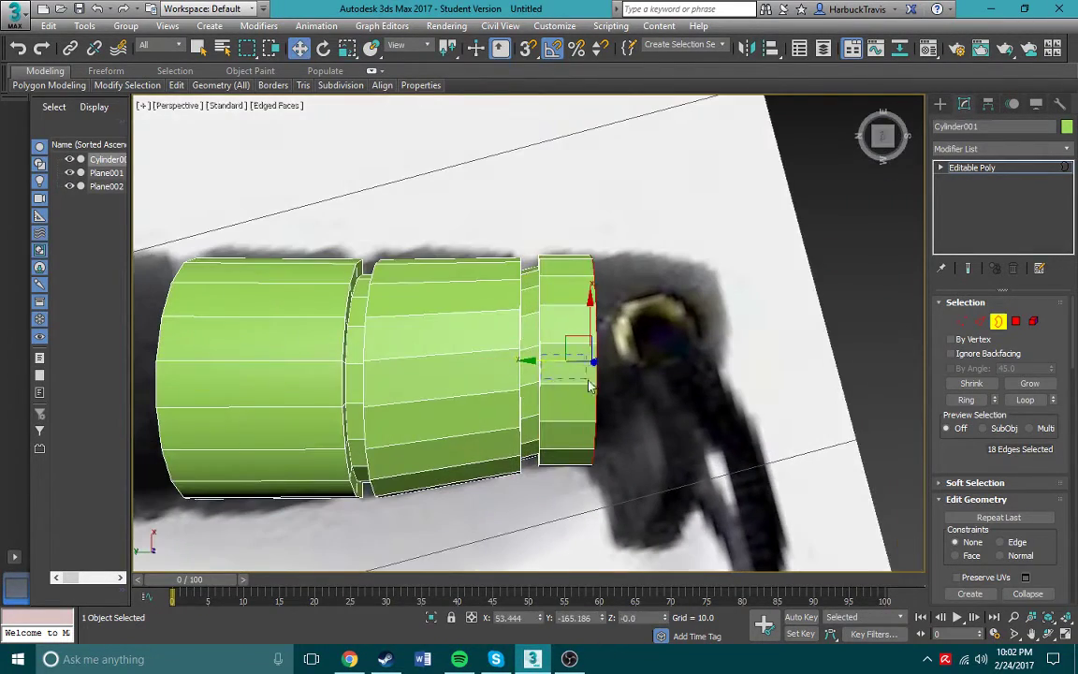
middle_click_drag(589, 386, 505, 346)
Move the pommel vertices one by one into a tapered downward block matching the reference.
left_click(958, 322)
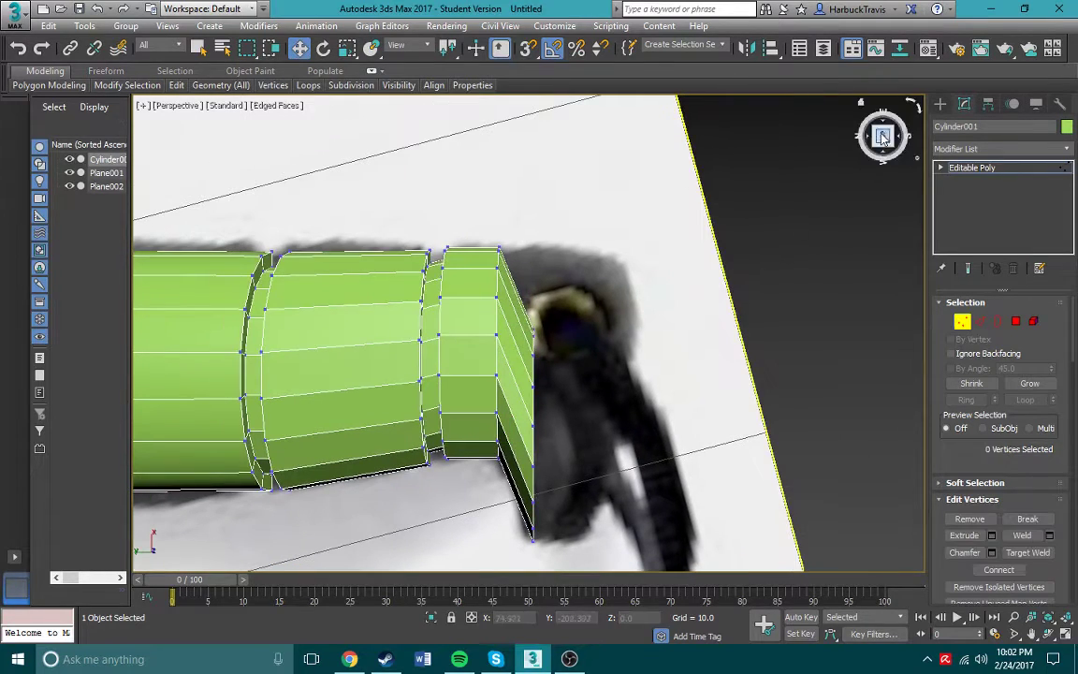
mouse_move(545, 236)
middle_mouse_down("alt")
mouse_move(510, 333)
mouse_move(531, 250)
mouse_move(550, 320)
middle_mouse_up("alt")
key("2")
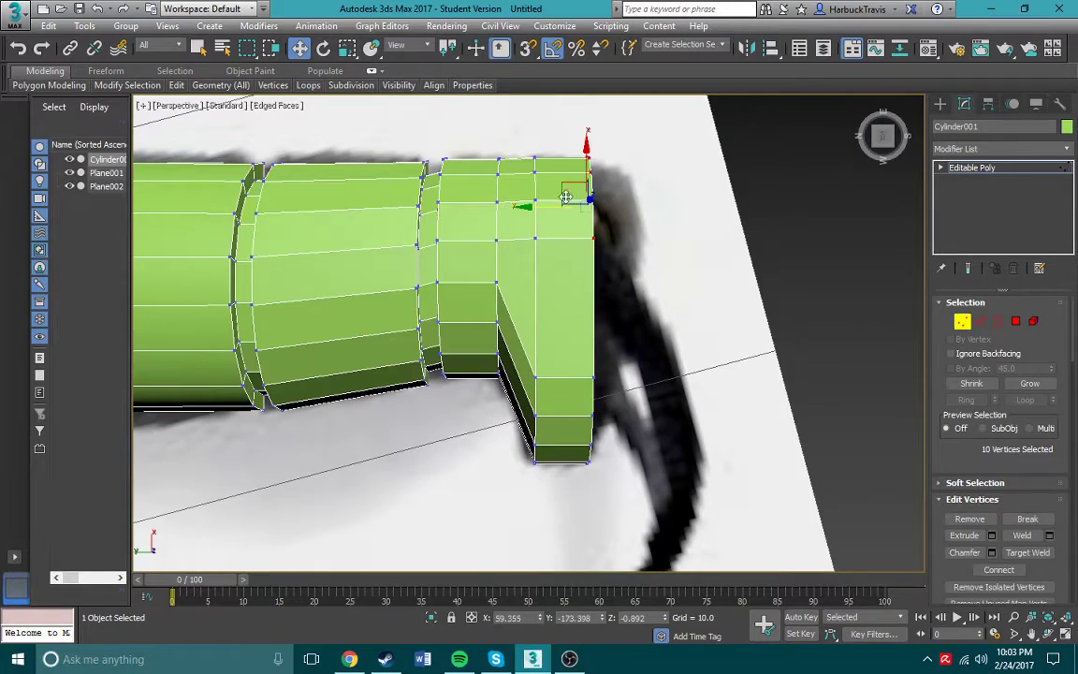
middle_click_drag(583, 253, 557, 411, "alt")
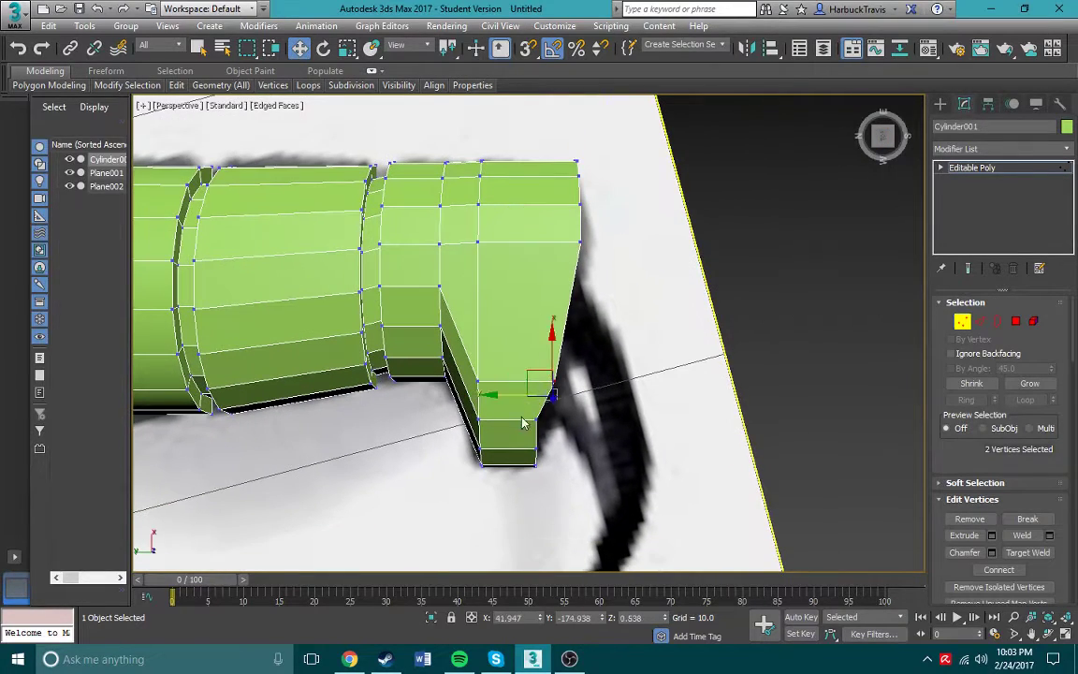
left_click(497, 445)
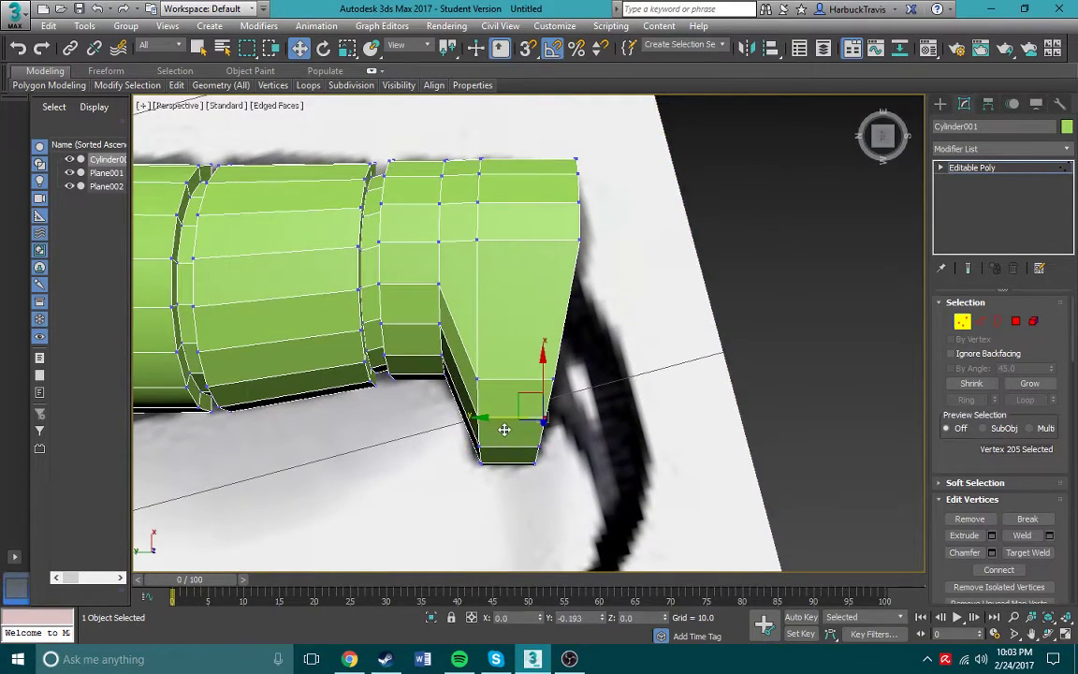
mouse_move(504, 429)
middle_mouse_down("alt")
mouse_move(450, 139)
mouse_move(505, 394)
mouse_move(497, 349)
mouse_move(561, 234)
mouse_move(727, 263)
middle_mouse_up("alt")
key("2")
key("2")
scroll(726, 263, "up", 5)
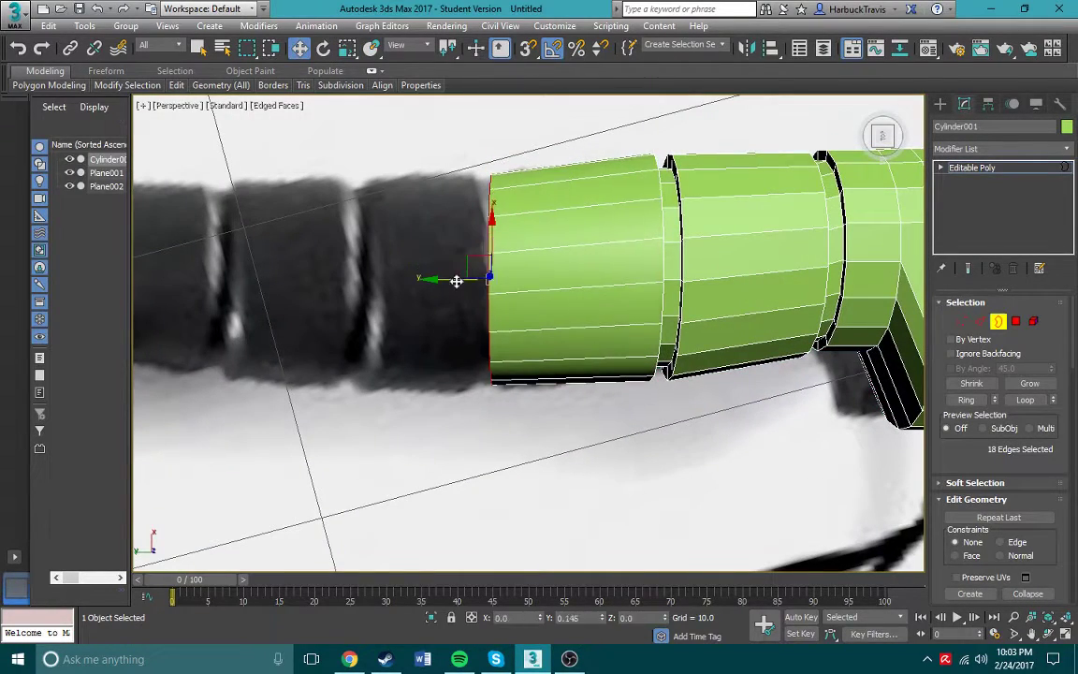
In orthographic side view, Shift-move the handle's front edge loop to add a segment reaching the guard.
mouse_move(455, 281)
middle_mouse_down("alt")
mouse_move(554, 281)
mouse_move(493, 277)
mouse_move(445, 302)
mouse_move(469, 253)
mouse_move(414, 301)
mouse_move(552, 257)
mouse_move(489, 234)
mouse_move(487, 281)
mouse_move(458, 309)
mouse_move(463, 266)
mouse_move(473, 280)
mouse_move(524, 244)
middle_mouse_up("alt")
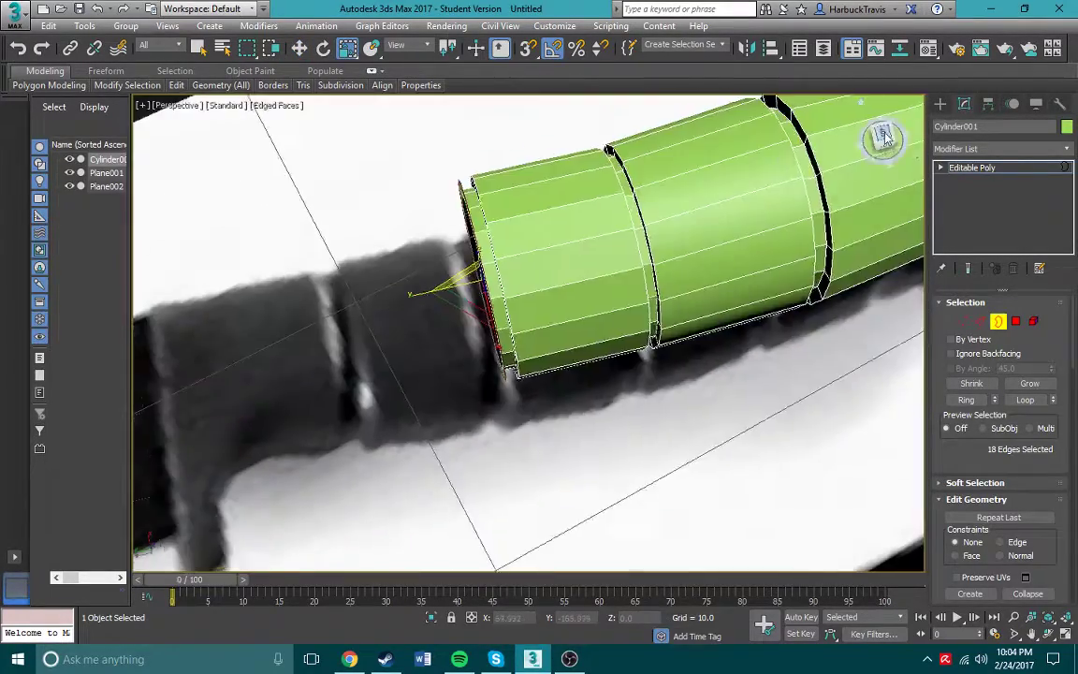
left_click(883, 138)
key("w")
key("u")
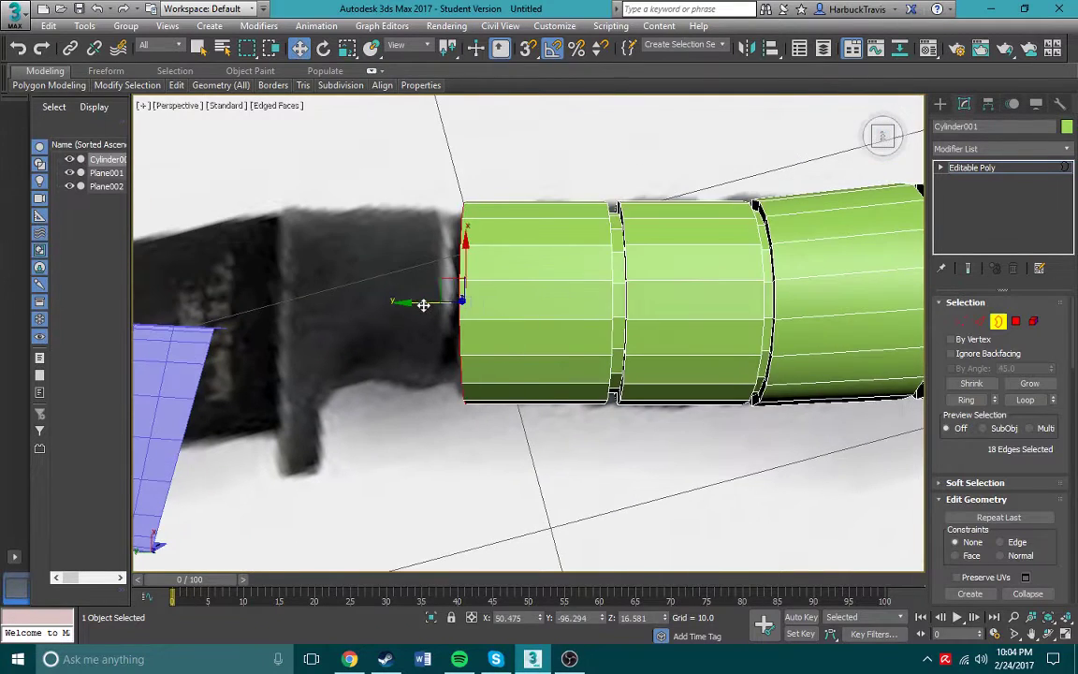
middle_click_drag(424, 306, 362, 277, "alt")
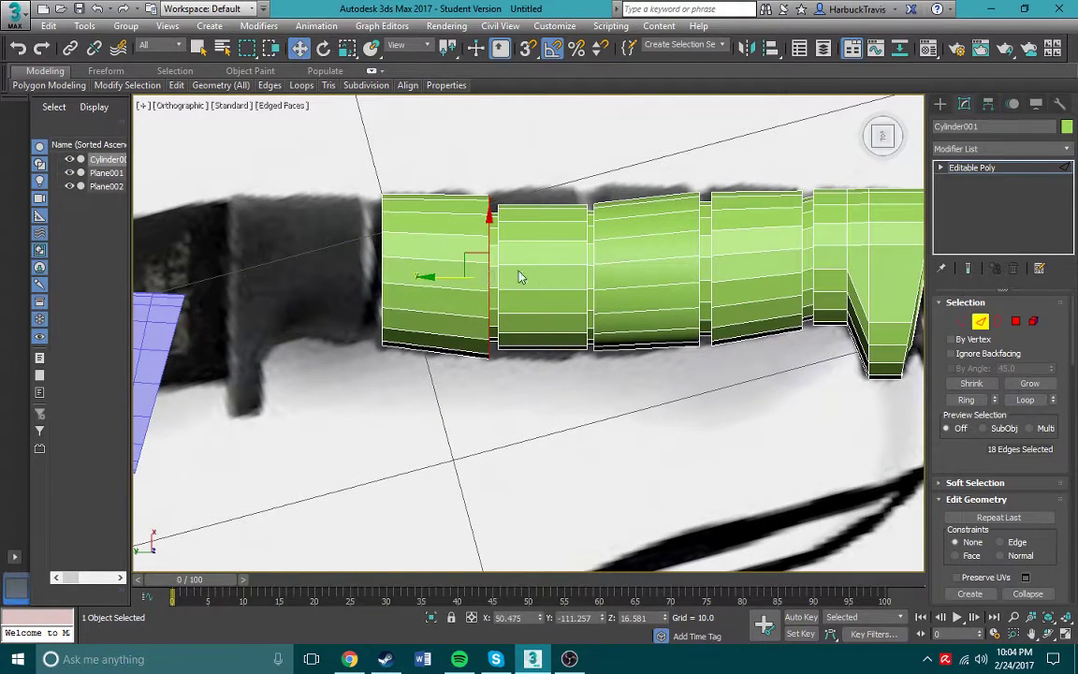
mouse_move(521, 276)
middle_mouse_down("alt")
mouse_move(486, 262)
mouse_move(465, 269)
mouse_move(523, 291)
mouse_move(552, 258)
mouse_move(496, 318)
mouse_move(601, 187)
mouse_move(568, 223)
middle_mouse_up("alt")
key("4")
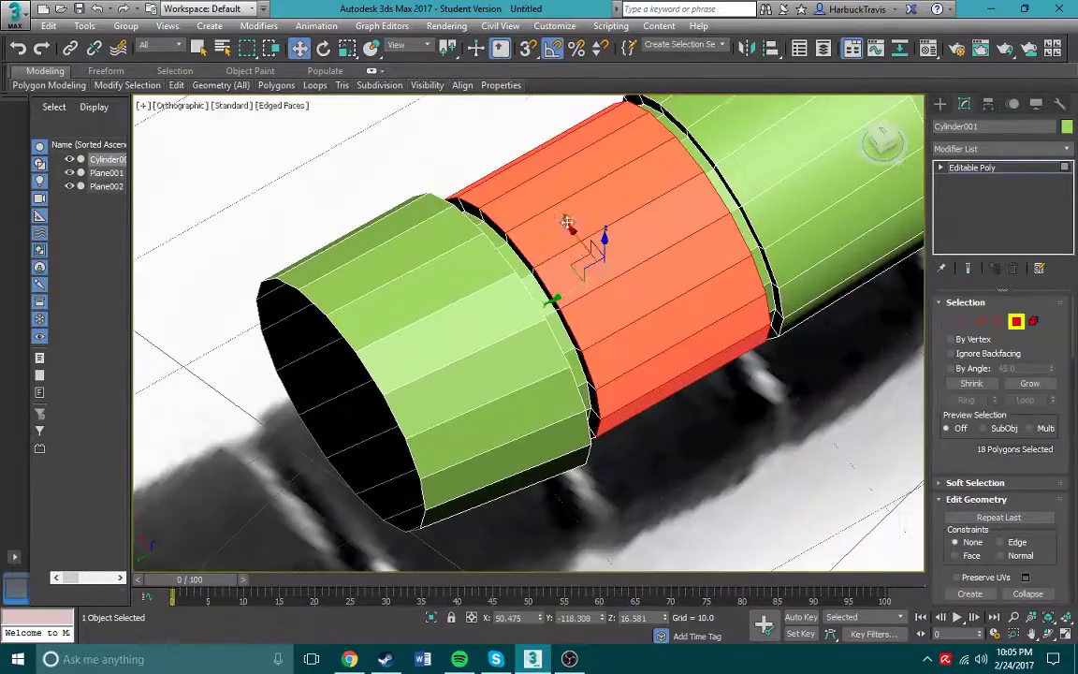
Select the groove edge loops between the handle segments and move them tighter.
mouse_move(603, 265)
middle_mouse_down("alt")
mouse_move(556, 212)
mouse_move(574, 266)
mouse_move(490, 269)
mouse_move(501, 222)
mouse_move(480, 256)
mouse_move(570, 245)
mouse_move(580, 228)
mouse_move(604, 282)
mouse_move(541, 302)
mouse_move(481, 288)
mouse_move(604, 315)
mouse_move(895, 320)
middle_mouse_up("alt")
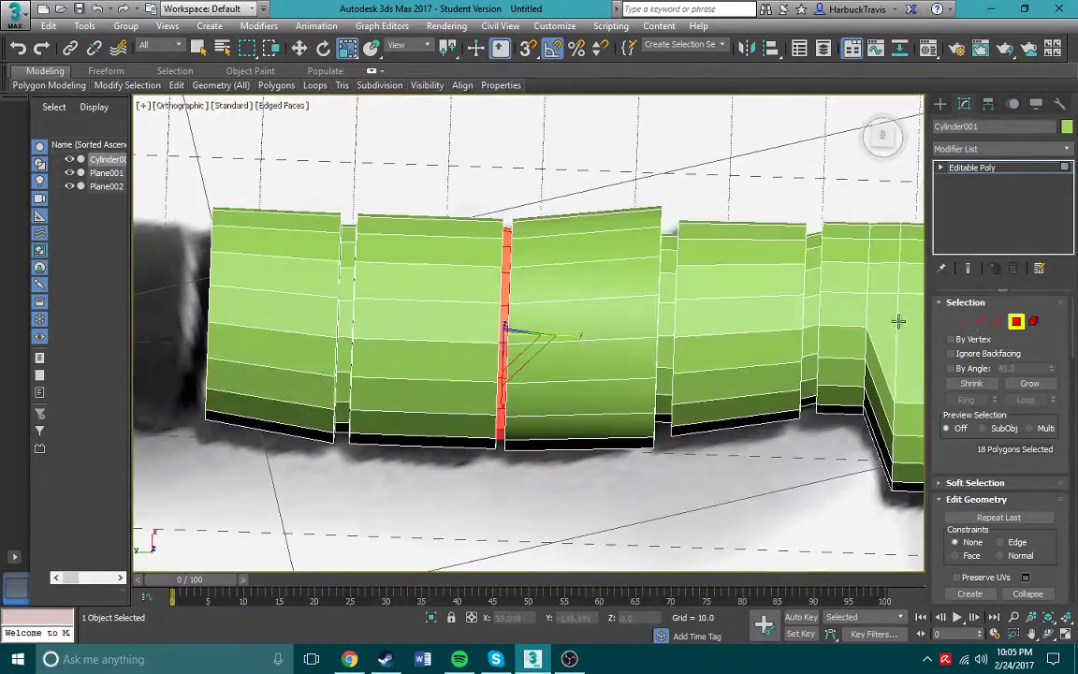
scroll(895, 320, "up", 3)
left_click(981, 321)
left_click(1015, 321, "ctrl")
key("w")
mouse_move(481, 239)
middle_mouse_down("alt")
mouse_move(428, 368)
mouse_move(597, 257)
mouse_move(655, 280)
middle_mouse_up("alt")
key("q")
middle_click_drag(562, 281, 597, 149, "alt")
scroll(597, 149, "down", 3)
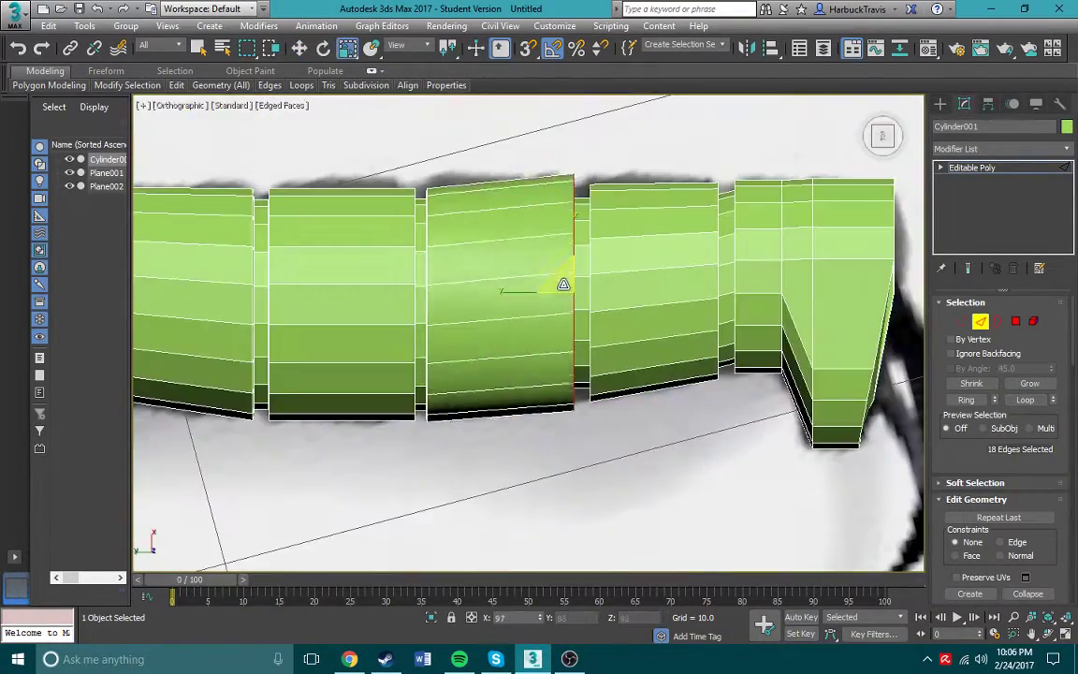
scroll(558, 264, "down", 3)
mouse_move(559, 265)
middle_mouse_down("alt")
mouse_move(587, 150)
mouse_move(524, 281)
middle_mouse_up("alt")
scroll(524, 281, "up", 3)
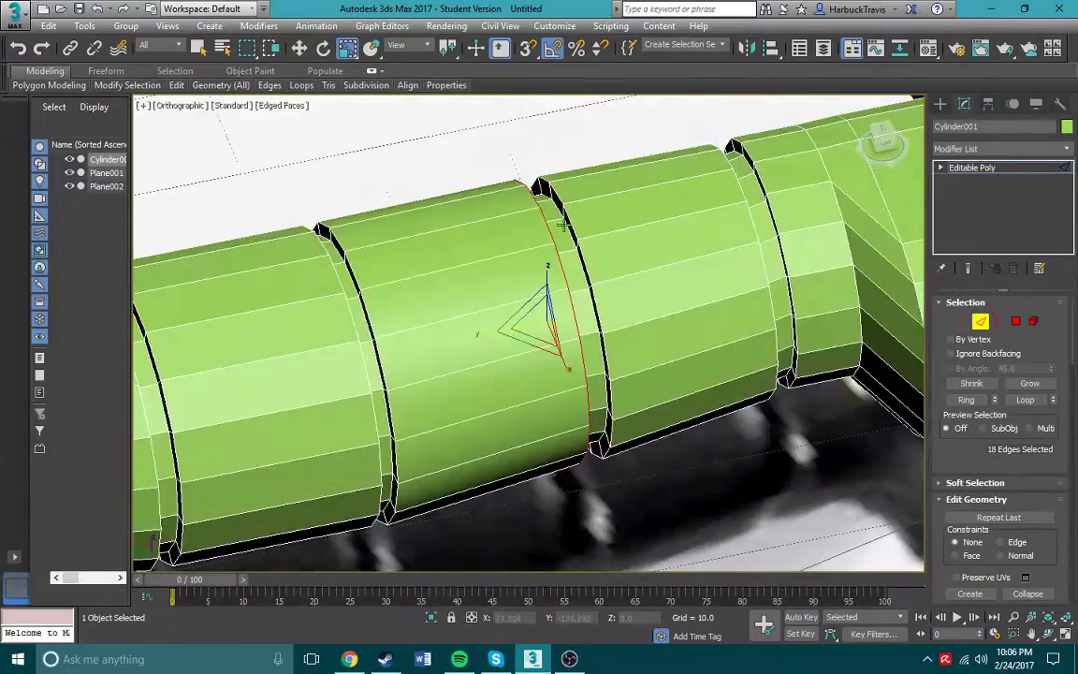
Scale and move the front edge loop to line up with the reference guard.
left_click(1016, 321, "ctrl")
key("w")
scroll(468, 377, "up", 3)
scroll(468, 377, "down", 3)
mouse_move(468, 377)
middle_mouse_down("alt")
mouse_move(513, 289)
mouse_move(553, 291)
mouse_move(541, 256)
mouse_move(488, 309)
mouse_move(463, 262)
mouse_move(525, 224)
mouse_move(595, 215)
mouse_move(393, 272)
middle_mouse_up("alt")
key("2")
scroll(540, 256, "up", 3)
key("r")
key("r")
key("w")
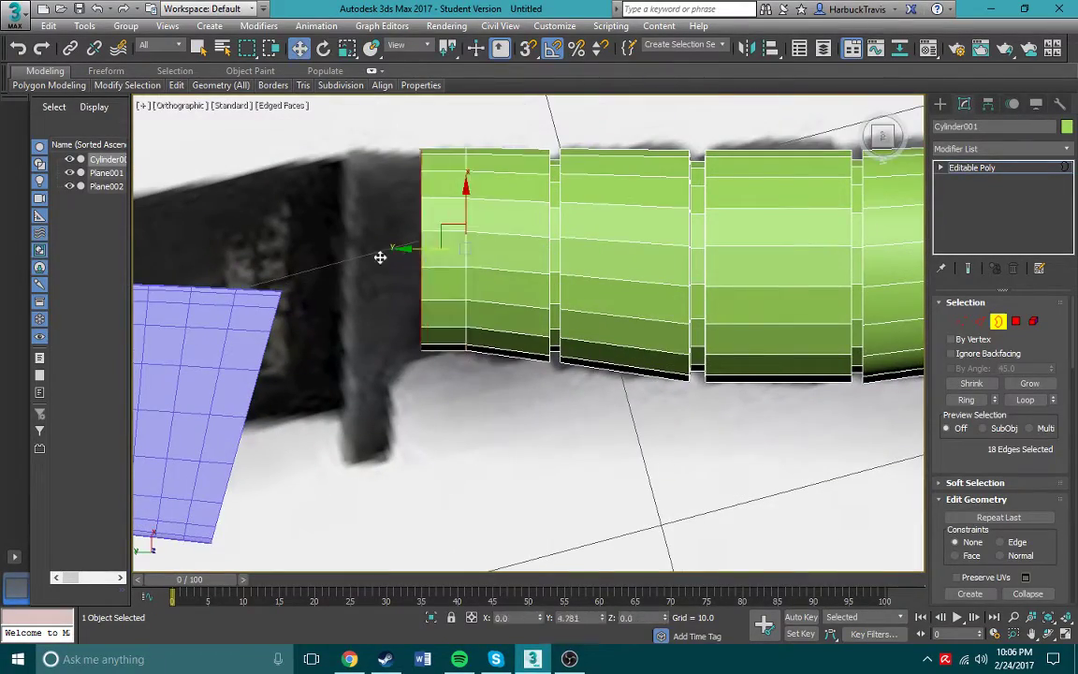
Drop the handle's front end into a downward lip and start Connect Edges on its vertical edges.
middle_click_drag(352, 267, 445, 257)
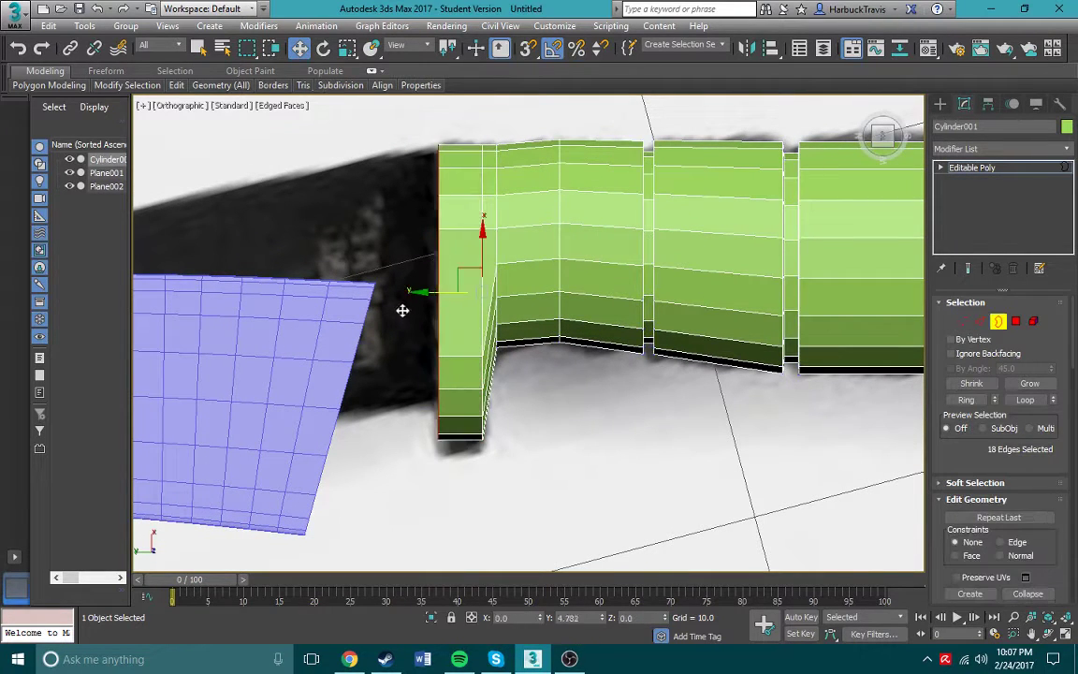
mouse_move(486, 321)
middle_mouse_down()
mouse_move(519, 326)
mouse_move(488, 312)
mouse_move(625, 258)
middle_mouse_up()
key("r")
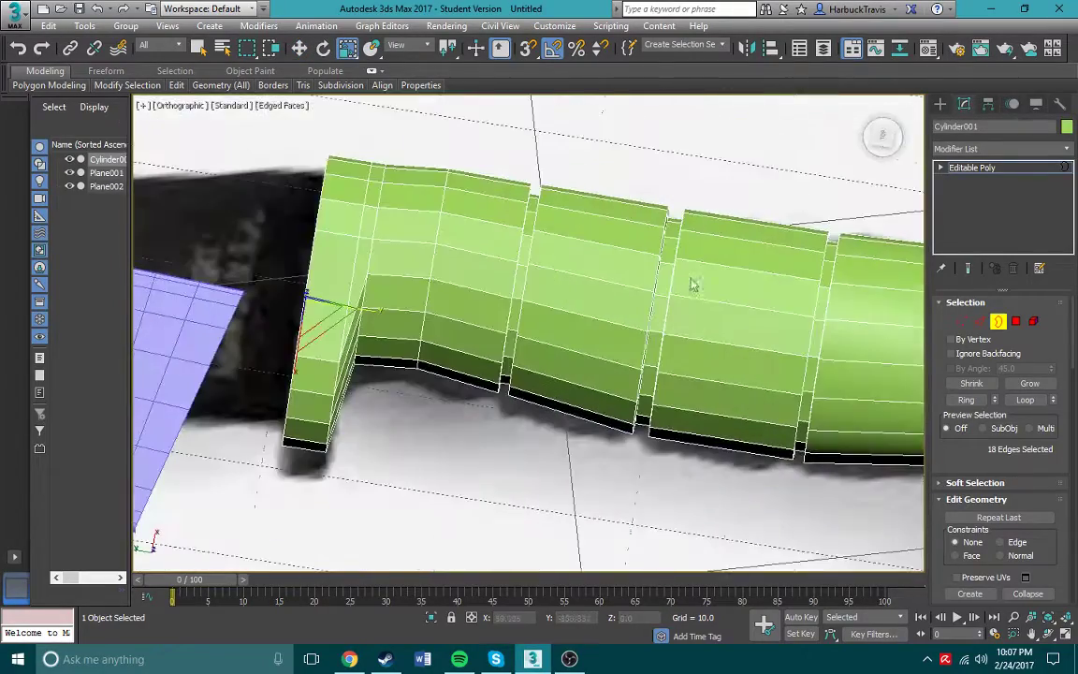
middle_click_drag(422, 244, 505, 262, "alt")
scroll(524, 281, "up", 3)
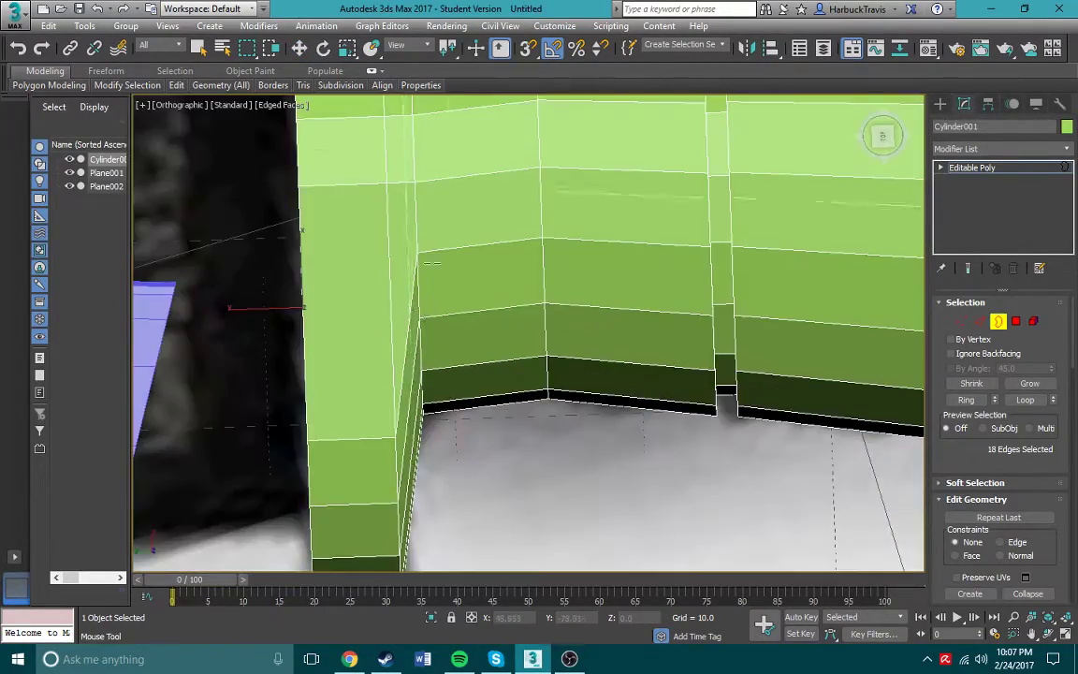
key("w")
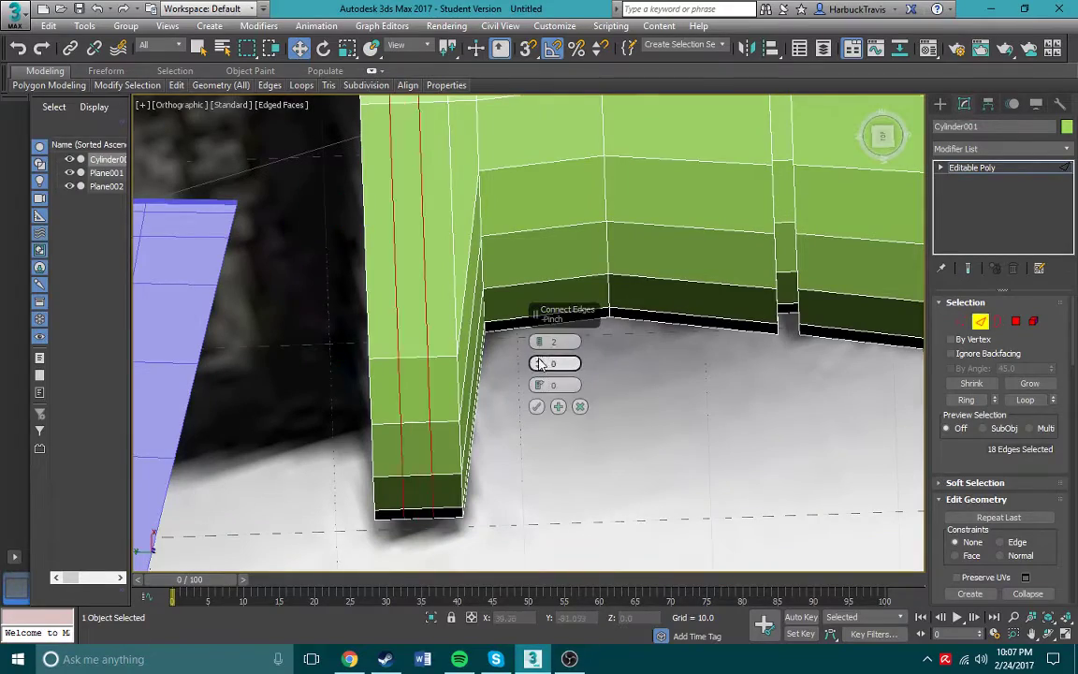
key("ctrl+shift+e")
Add pinched support loops (2 segments, pinch 95) on the first segment's edge rings.
mouse_move(475, 290)
middle_mouse_down("alt")
mouse_move(452, 273)
mouse_move(558, 406)
middle_mouse_up("alt")
left_click(536, 406)
mouse_move(570, 277)
middle_mouse_down("alt")
mouse_move(562, 300)
mouse_move(592, 281)
middle_mouse_up("alt")
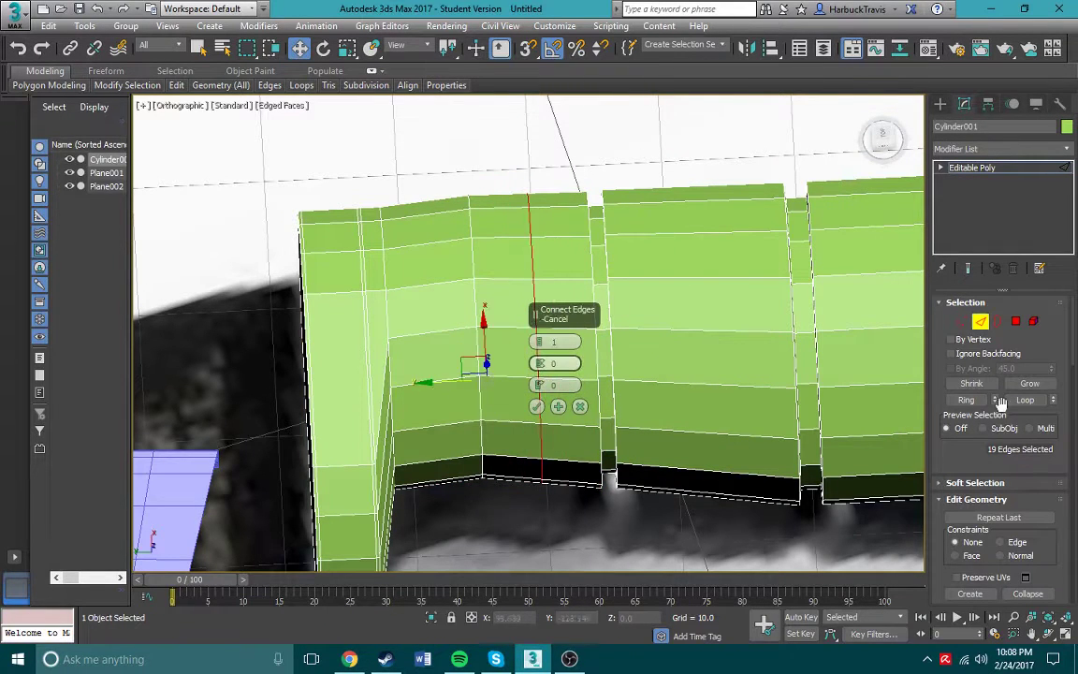
left_click(536, 407)
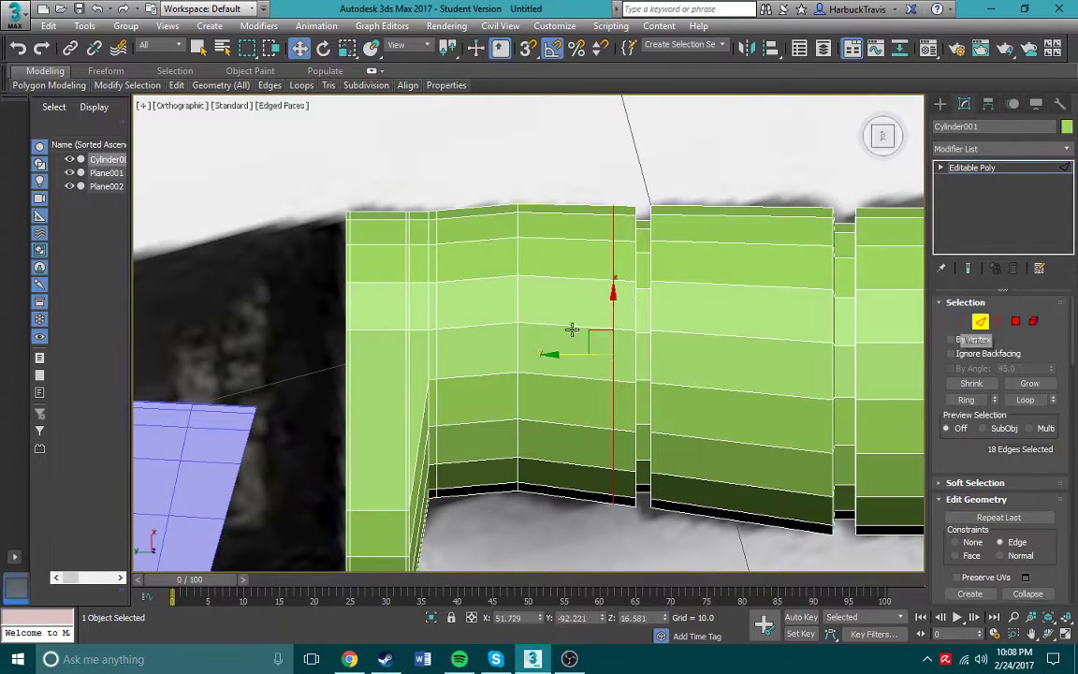
middle_click_drag(585, 370, 550, 368, "alt")
key("ctrl+shift+e")
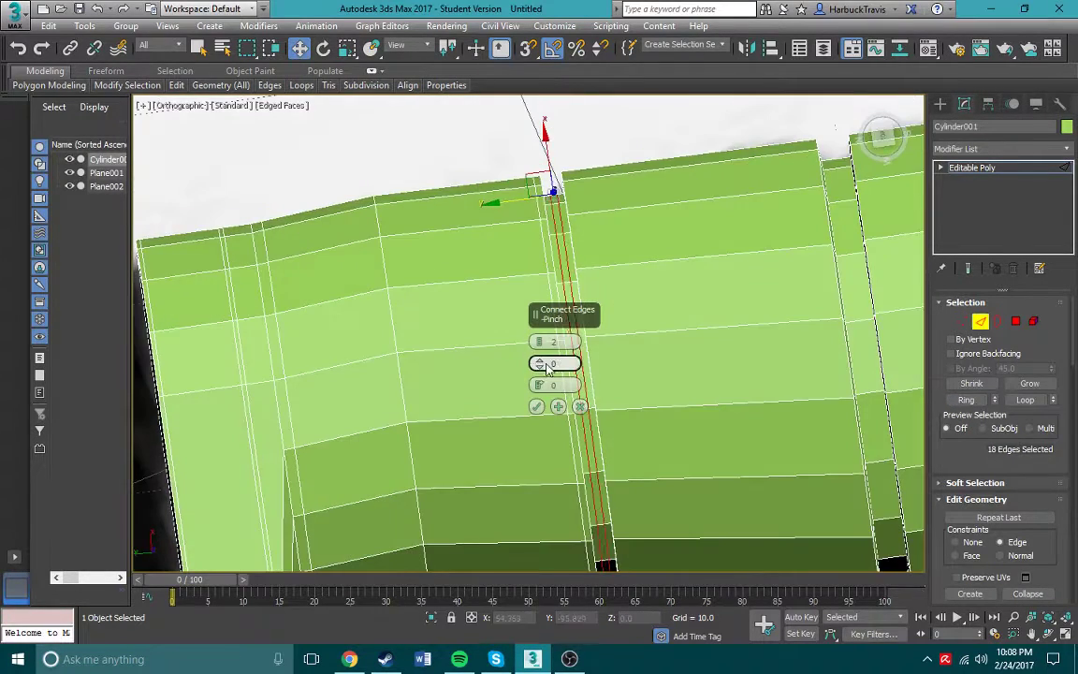
Add a TurboSmooth modifier (2 iterations) to preview the smoothed handle.
left_click(1002, 148)
left_click(964, 433)
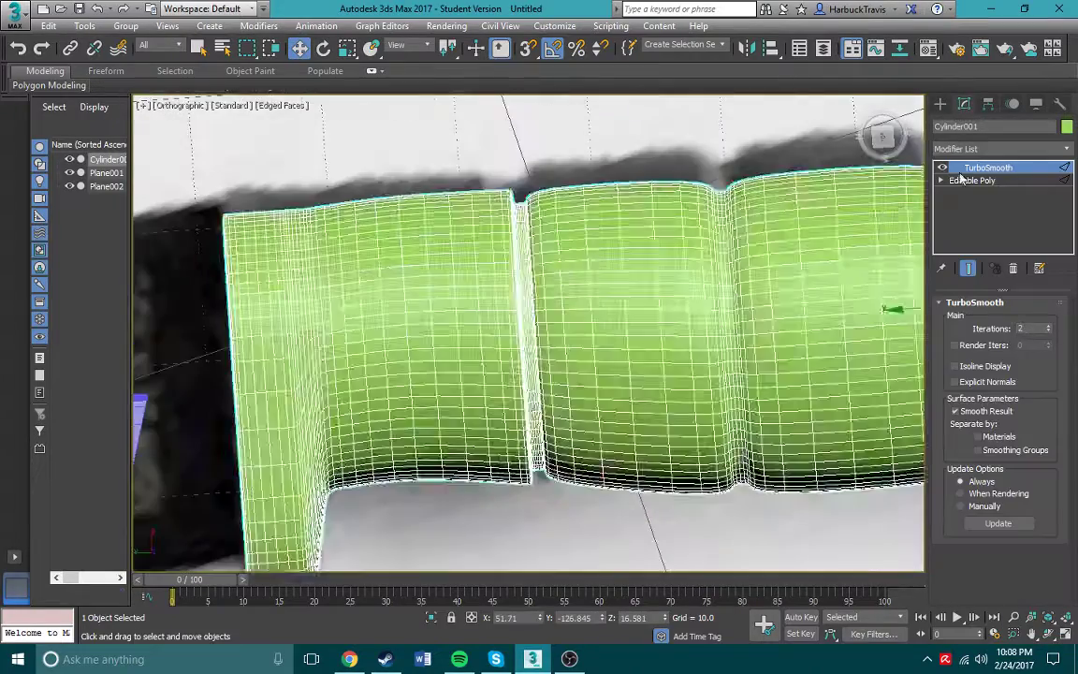
left_click(974, 180)
Add more pinched vertical support loops around the remaining handle segment rings.
left_click(629, 165)
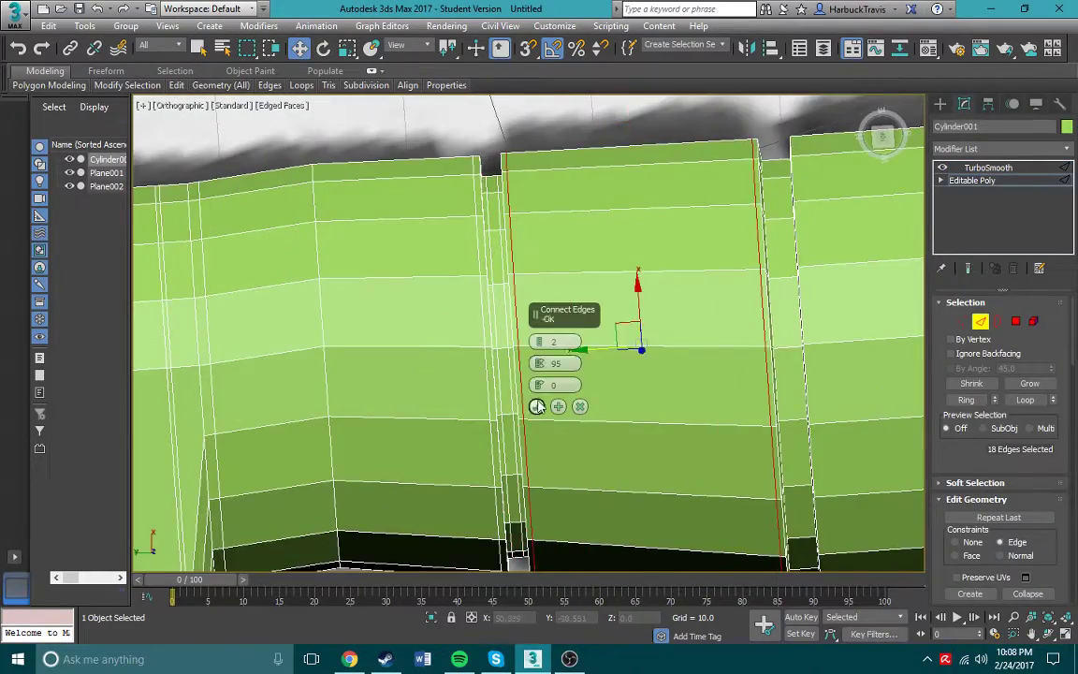
left_click(538, 406)
scroll(770, 282, "down", 3)
middle_click_drag(770, 282, 655, 300, "alt")
key("ctrl+shift+e")
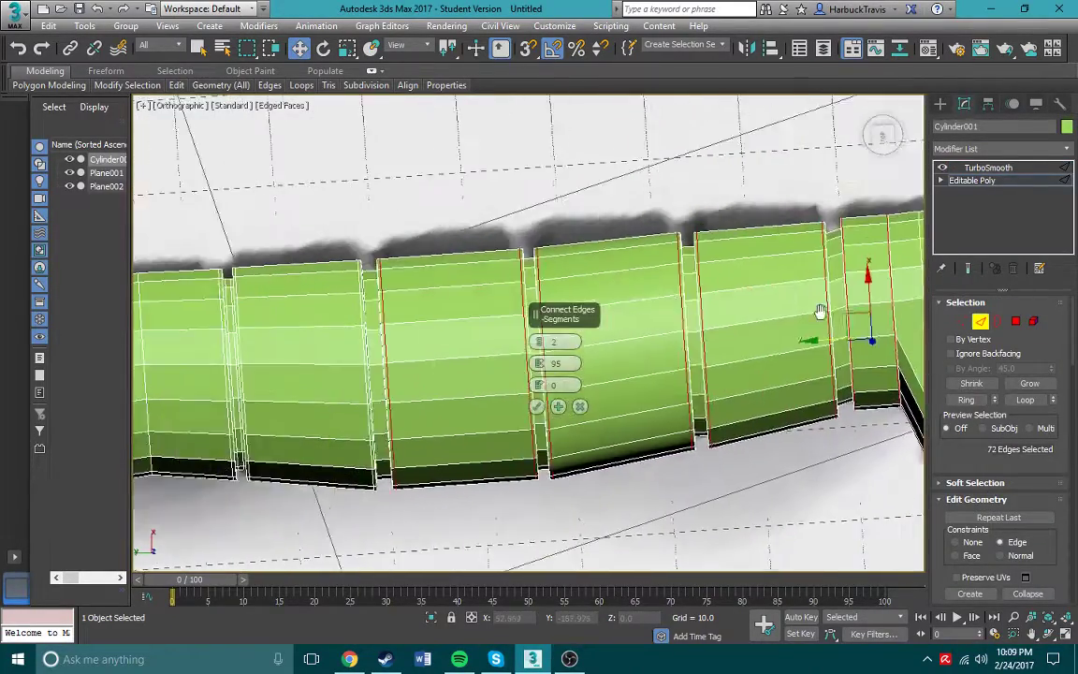
key("Return")
scroll(485, 308, "up", 3)
scroll(477, 291, "up", 3)
left_click(966, 400)
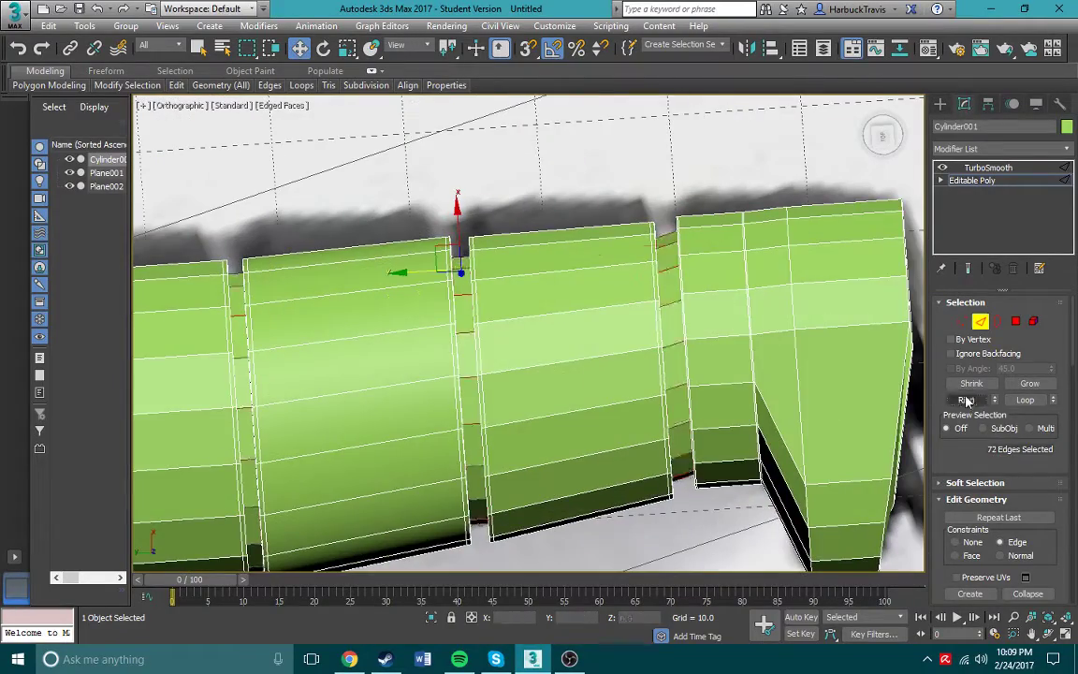
scroll(568, 274, "up", 3)
middle_click_drag(568, 274, 597, 289, "alt")
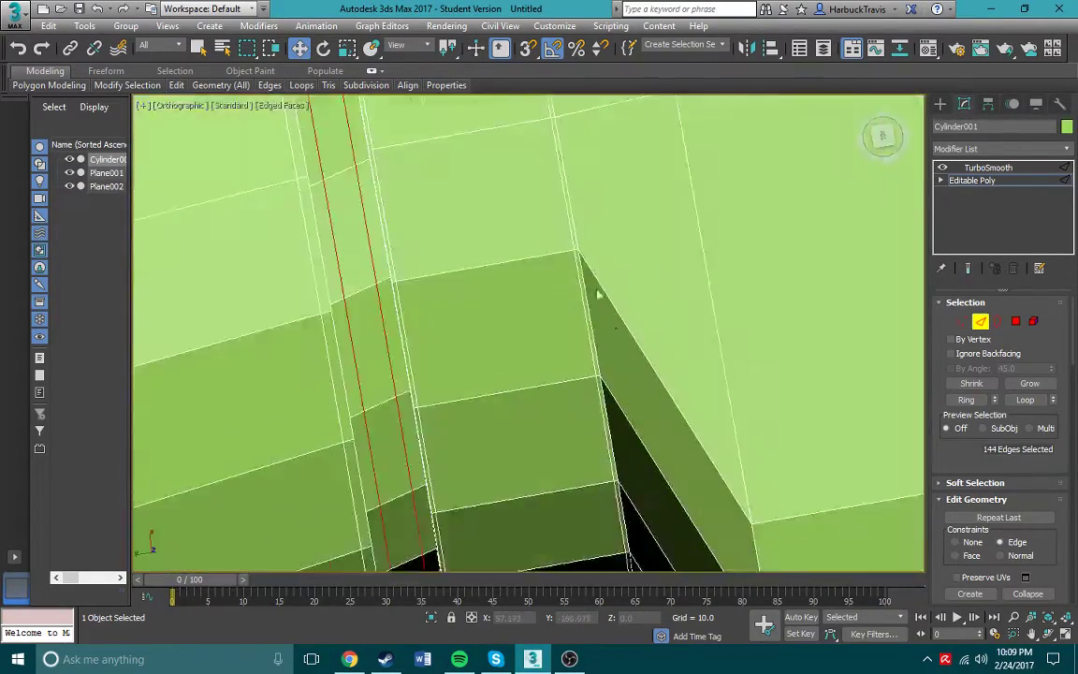
scroll(597, 289, "down", 5)
middle_click_drag(655, 366, 592, 285, "alt")
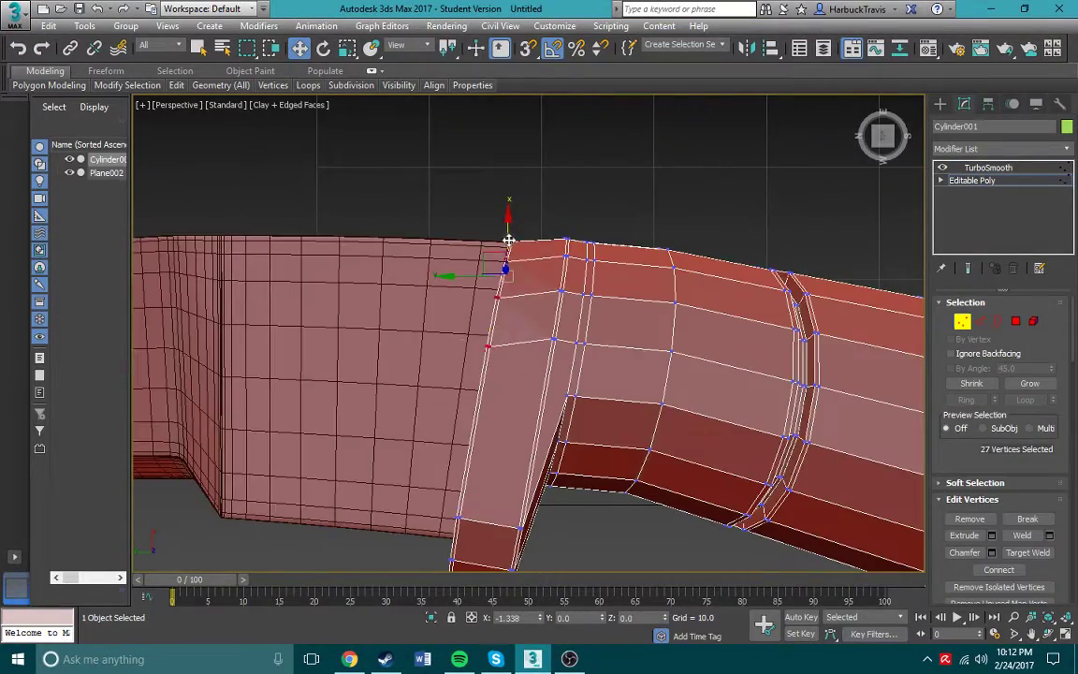
Pick vertices on the pommel where the lanyard hole will go.
middle_click_drag(508, 241, 659, 177, "alt")
scroll(1075, 367, "down", 2)
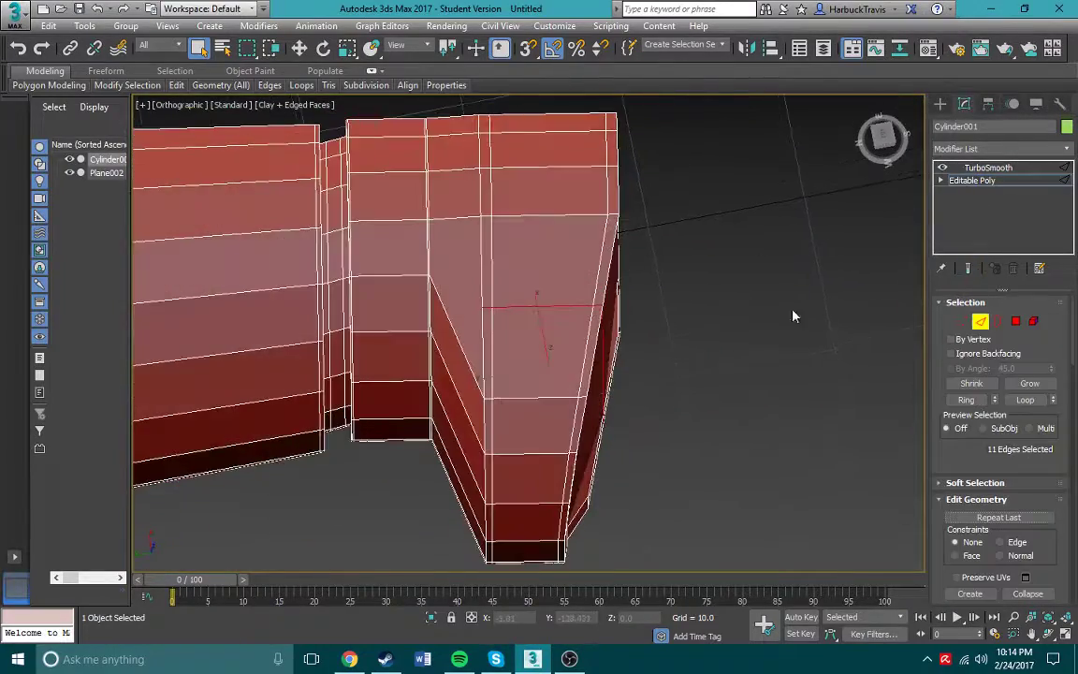
middle_click_drag(876, 226, 682, 386, "alt")
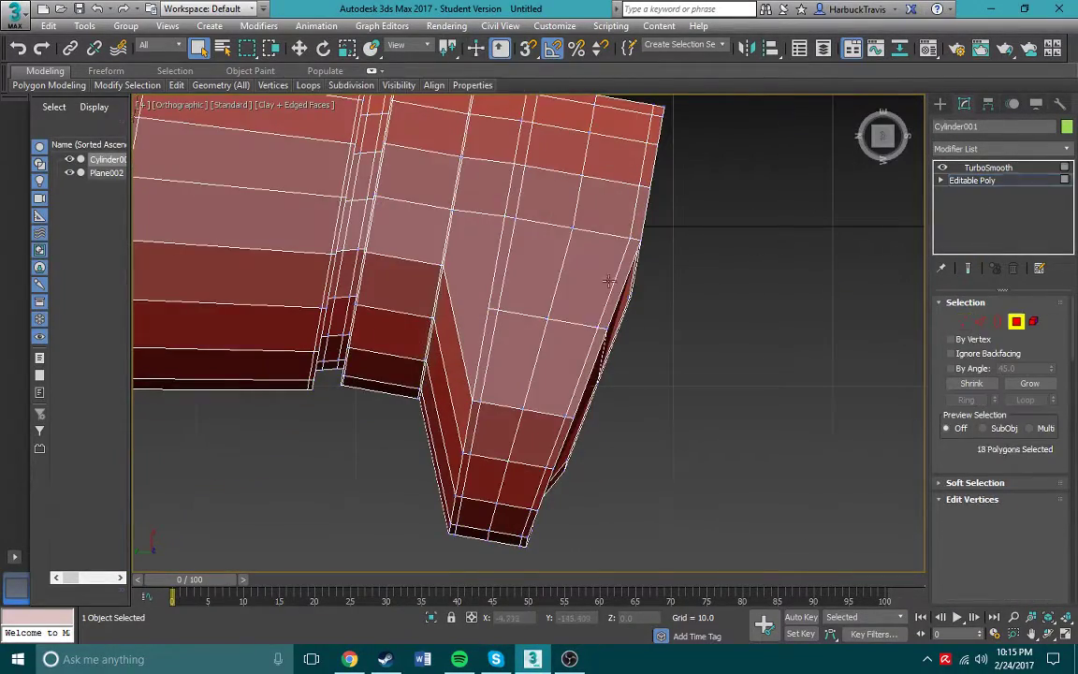
left_click_drag(608, 281, 556, 349)
middle_click_drag(556, 350, 508, 291, "alt")
left_click(980, 321)
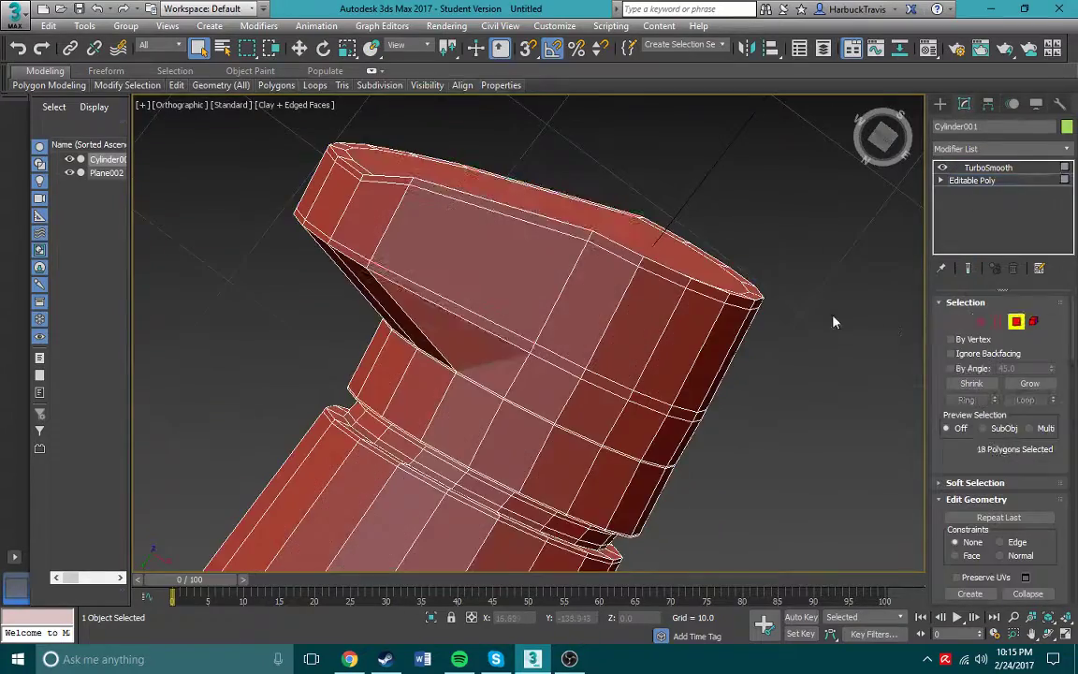
mouse_move(548, 341)
middle_mouse_down("alt")
mouse_move(419, 228)
mouse_move(224, 221)
mouse_move(510, 372)
middle_mouse_up("alt")
key("1")
scroll(511, 373, "up", 3)
left_click(470, 339)
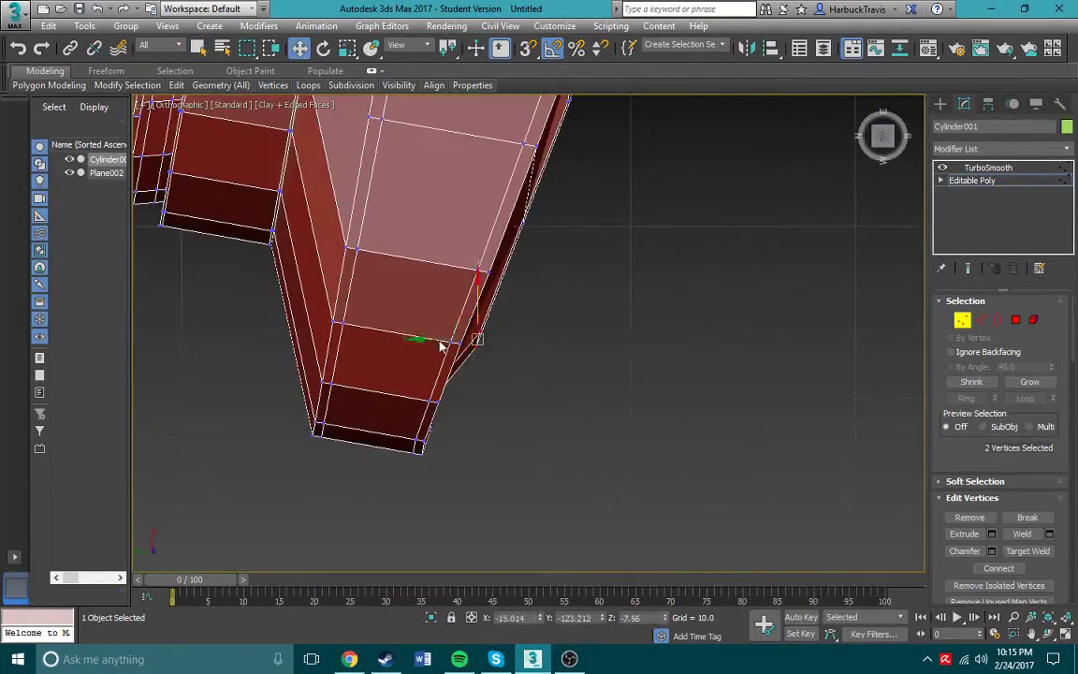
mouse_move(422, 338)
middle_mouse_down("alt")
mouse_move(194, 211)
mouse_move(464, 279)
middle_mouse_up("alt")
scroll(464, 279, "down", 3)
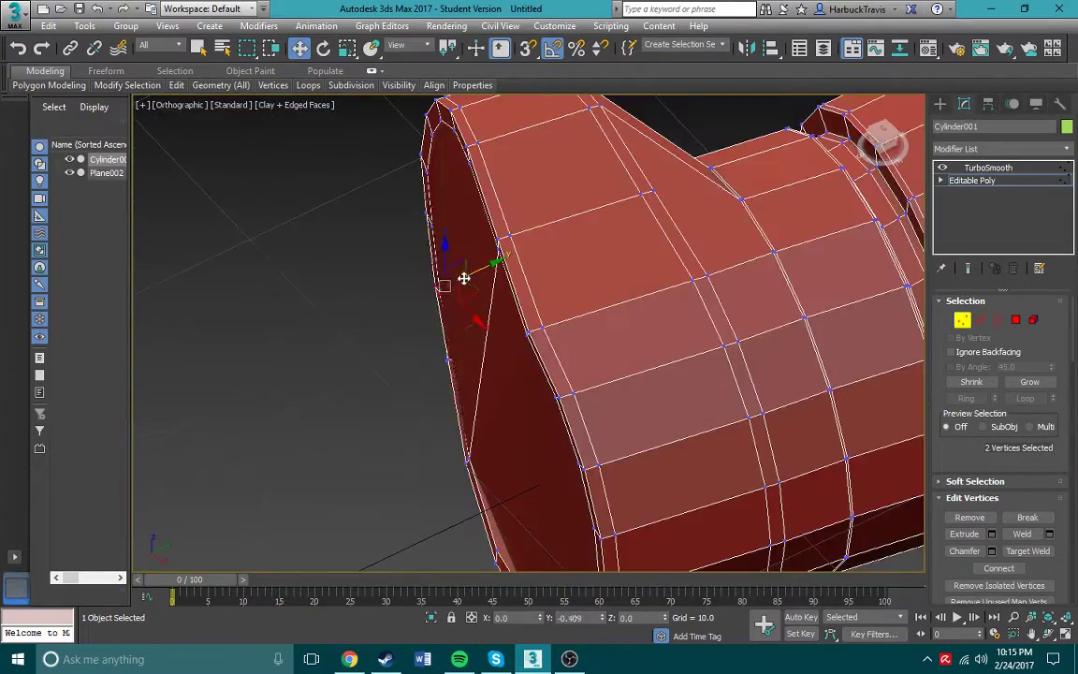
scroll(464, 279, "down", 3)
mouse_move(693, 245)
middle_mouse_down("alt")
mouse_move(452, 375)
mouse_move(479, 308)
mouse_move(513, 272)
mouse_move(503, 292)
mouse_move(272, 257)
mouse_move(1044, 222)
mouse_move(654, 314)
middle_mouse_up("alt")
Select matching elements on both faces of the pommel for the hole.
key("2")
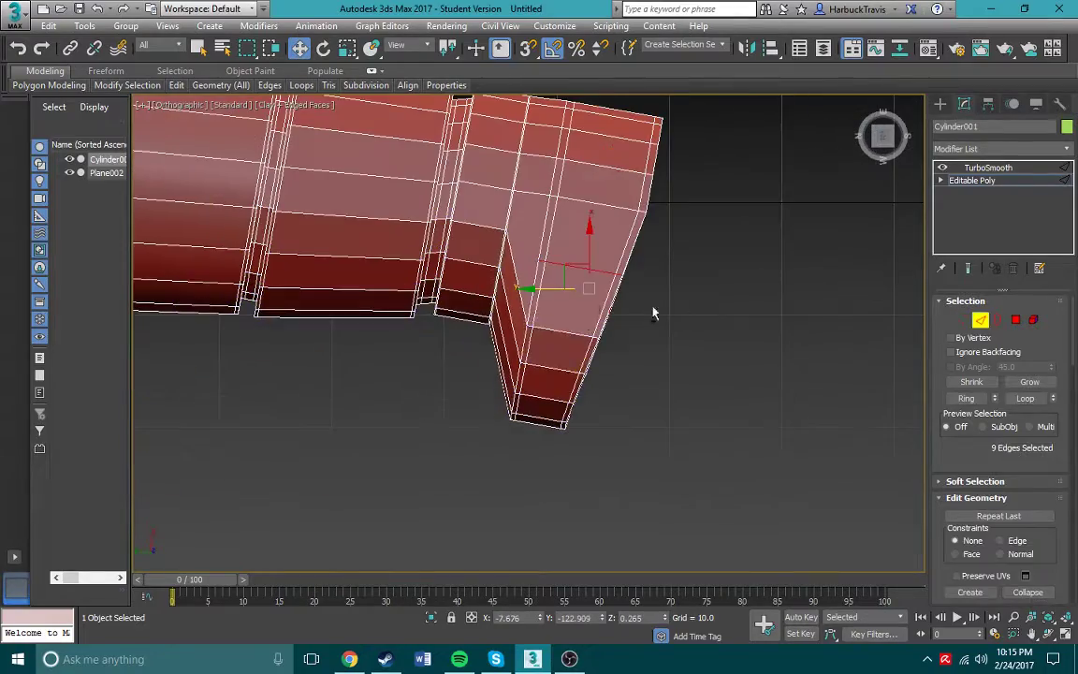
middle_click_drag(559, 296, 524, 281, "alt")
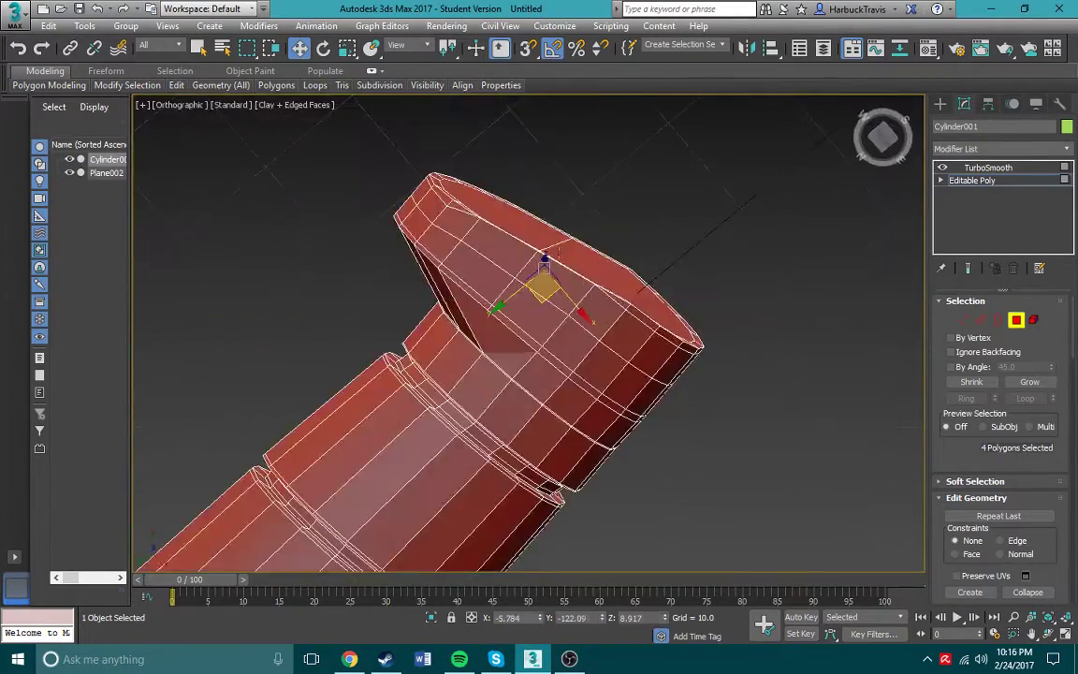
scroll(524, 281, "up", 3)
scroll(524, 280, "down", 2)
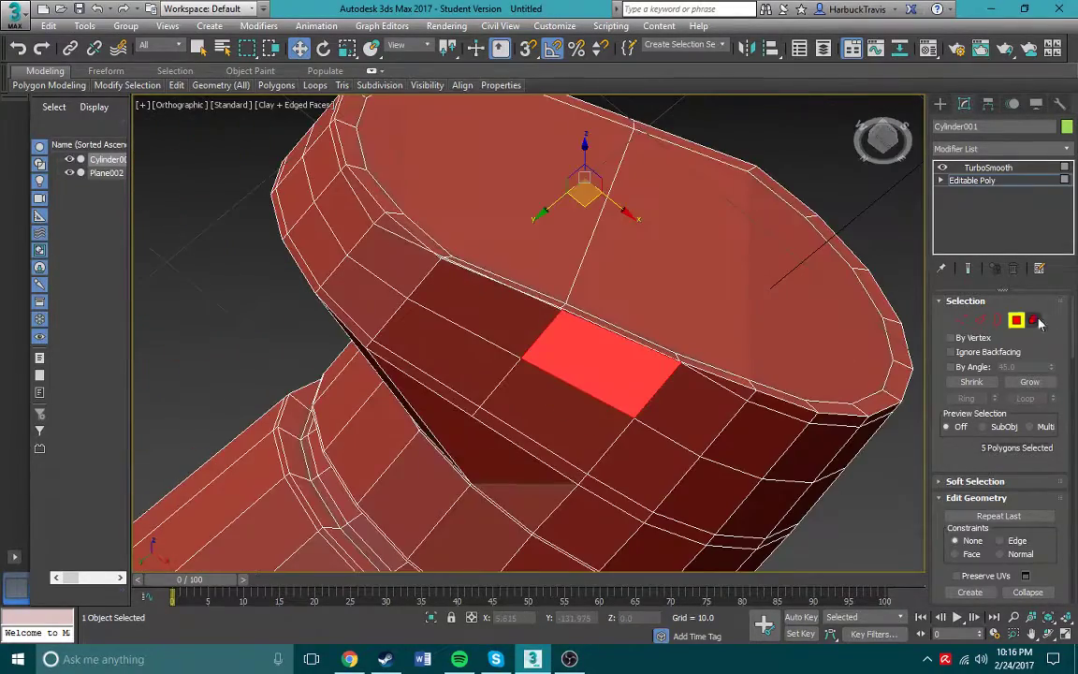
left_click(441, 257)
scroll(431, 300, "up", 3)
scroll(641, 321, "up", 2)
scroll(574, 324, "up", 2)
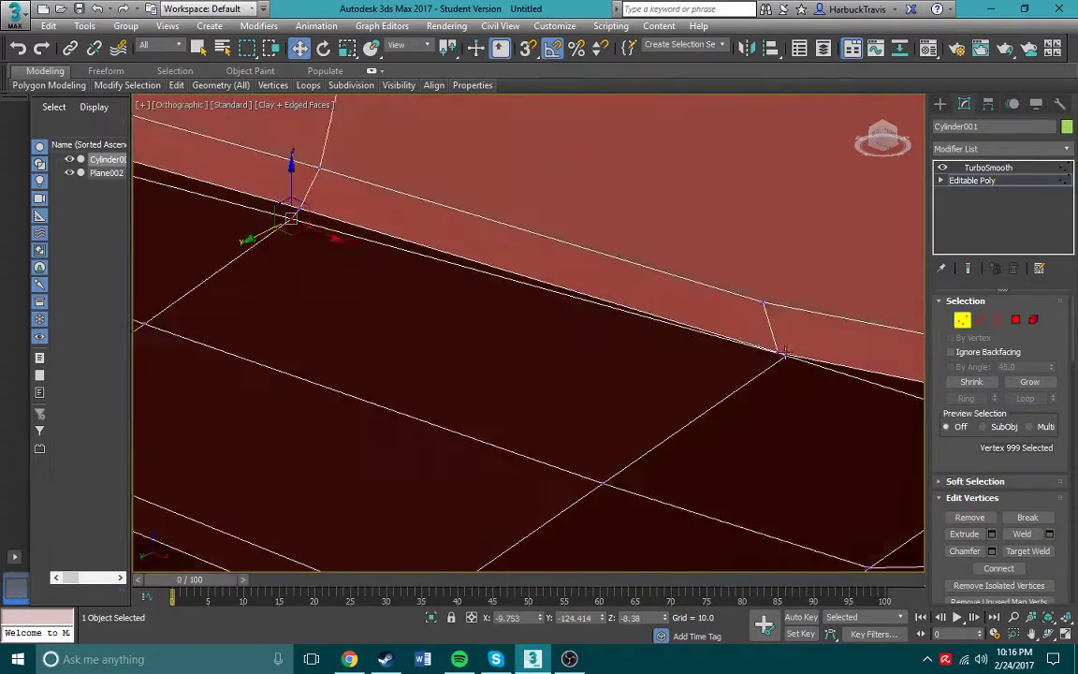
left_click(784, 352)
scroll(691, 402, "down", 2)
mouse_move(691, 402)
middle_mouse_down("alt")
mouse_move(581, 335)
mouse_move(590, 366)
middle_mouse_up("alt")
Bridge the selected pommel polygons from the quad menu to open the lanyard hole.
key("4")
scroll(582, 325, "down", 2)
scroll(577, 354, "up", 3)
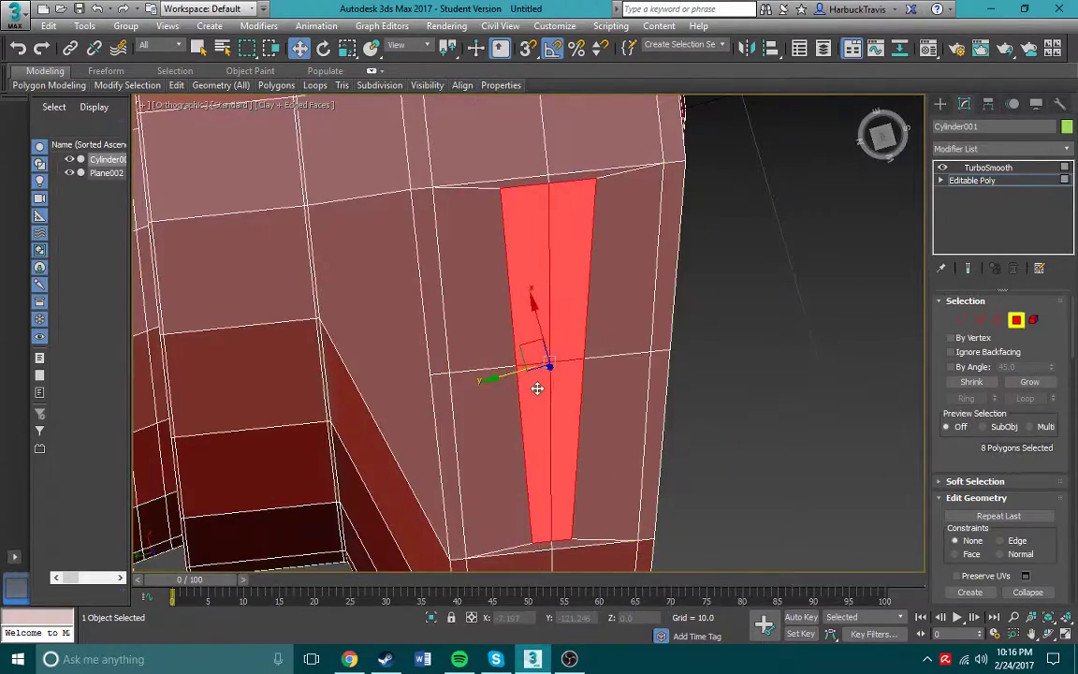
middle_click_drag(546, 332, 666, 269, "alt")
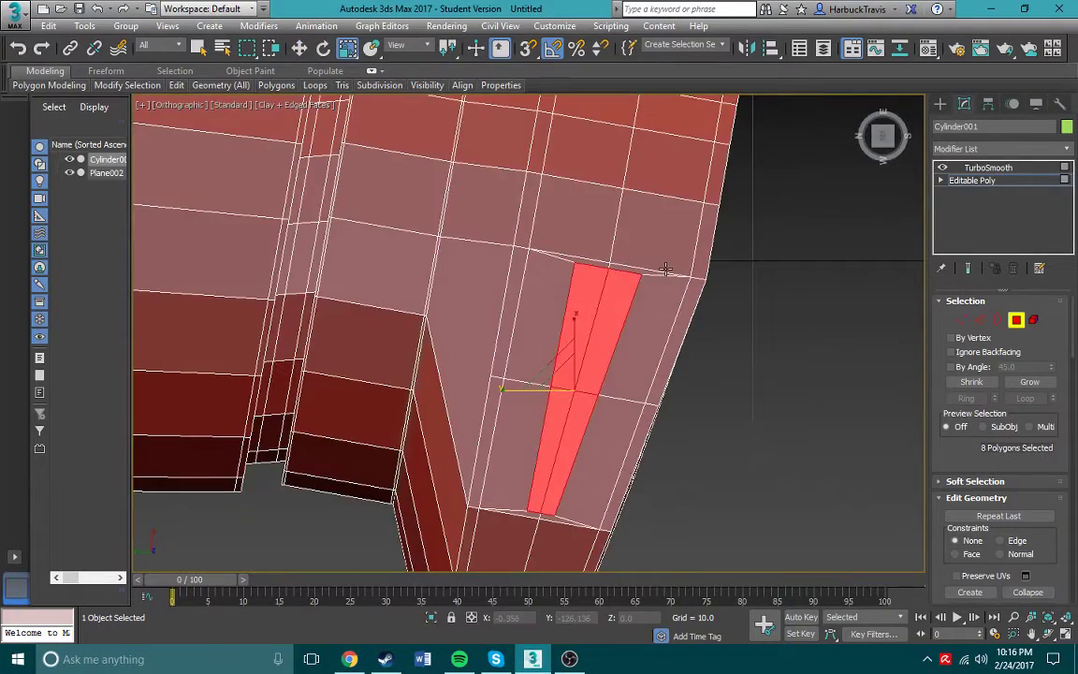
right_click(596, 359)
left_click(530, 446)
middle_click_drag(806, 198, 730, 216, "alt")
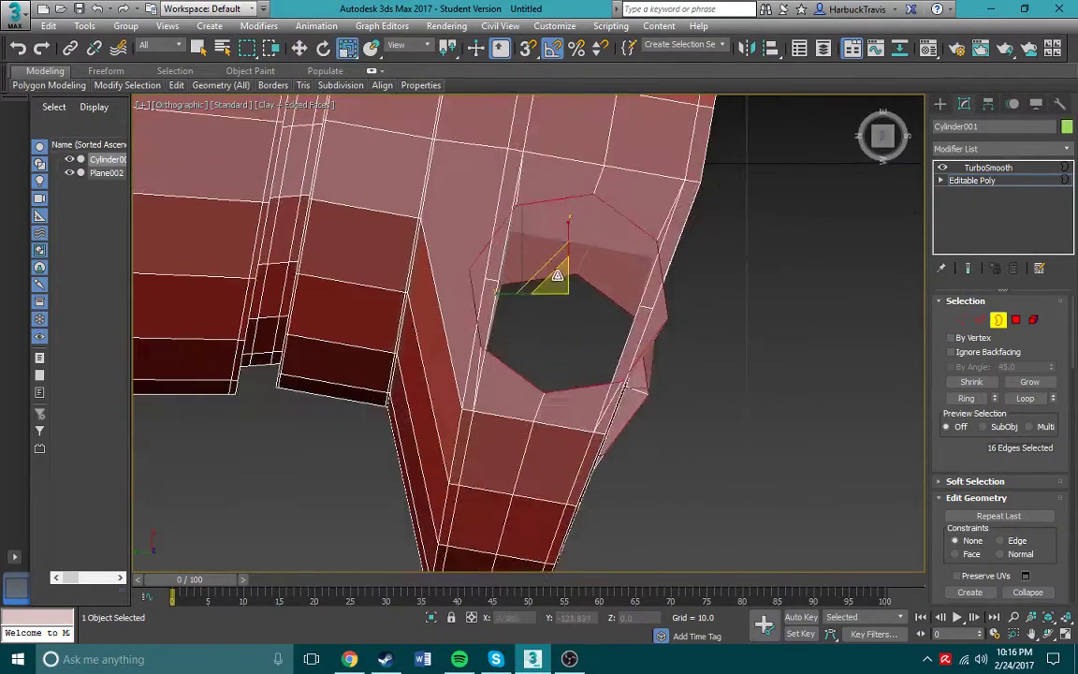
middle_click_drag(568, 377, 573, 351, "alt")
key("w")
mouse_move(568, 239)
middle_mouse_down("alt")
mouse_move(533, 151)
mouse_move(615, 269)
middle_mouse_up("alt")
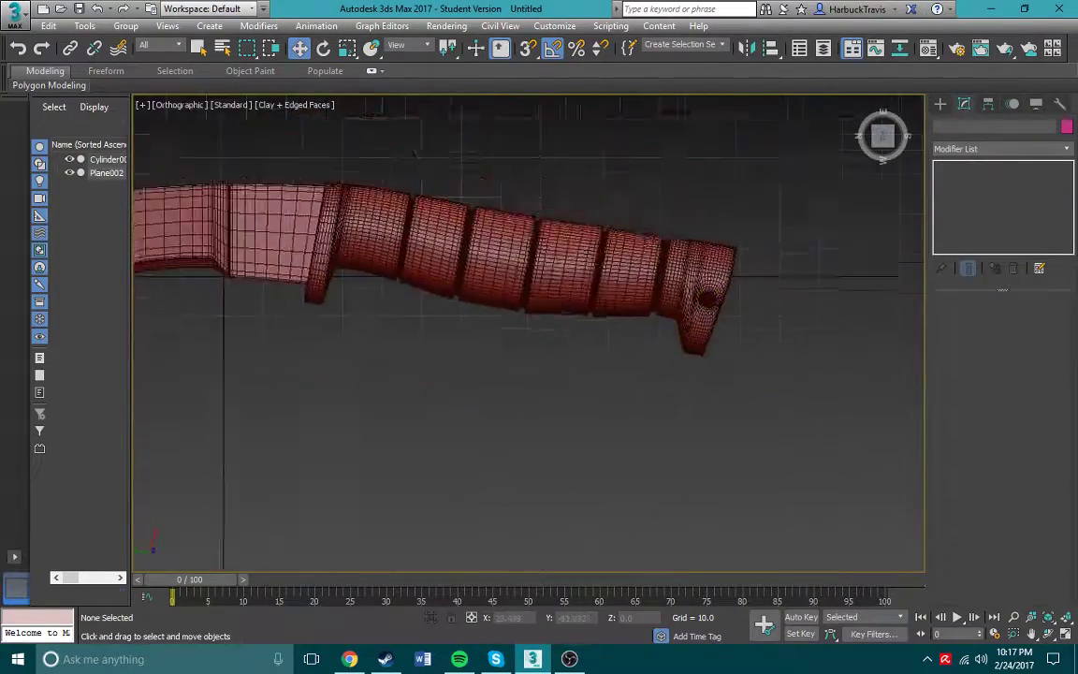
Check the kukri reference images and close in on the octagonal pommel hole.
left_click(349, 659)
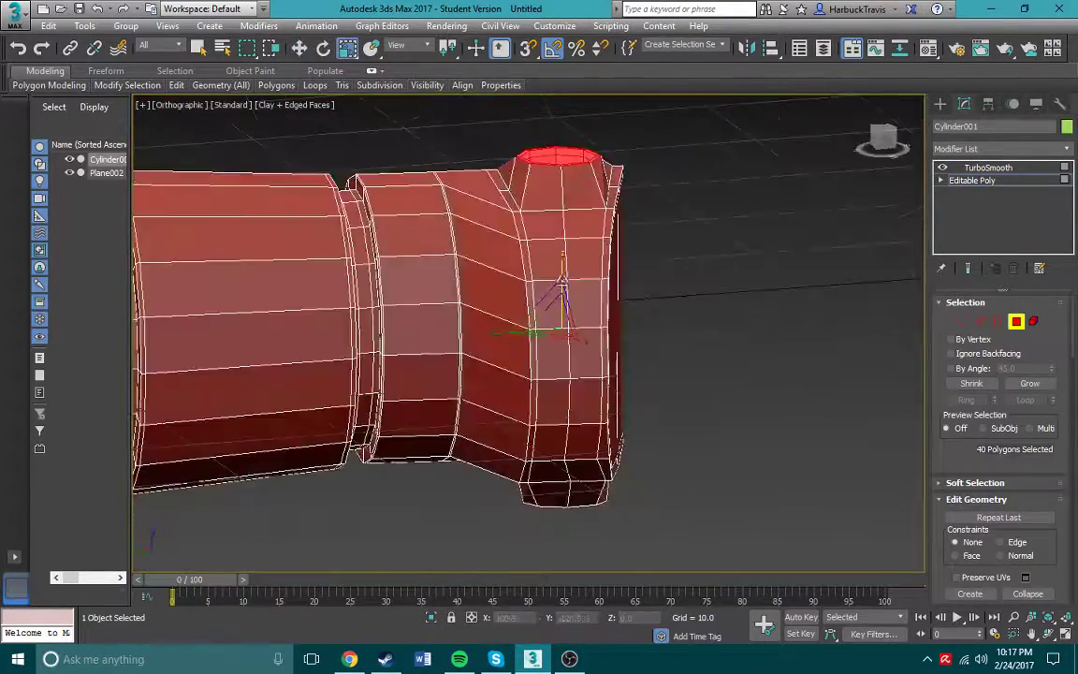
middle_click_drag(563, 254, 565, 262, "alt")
key("l")
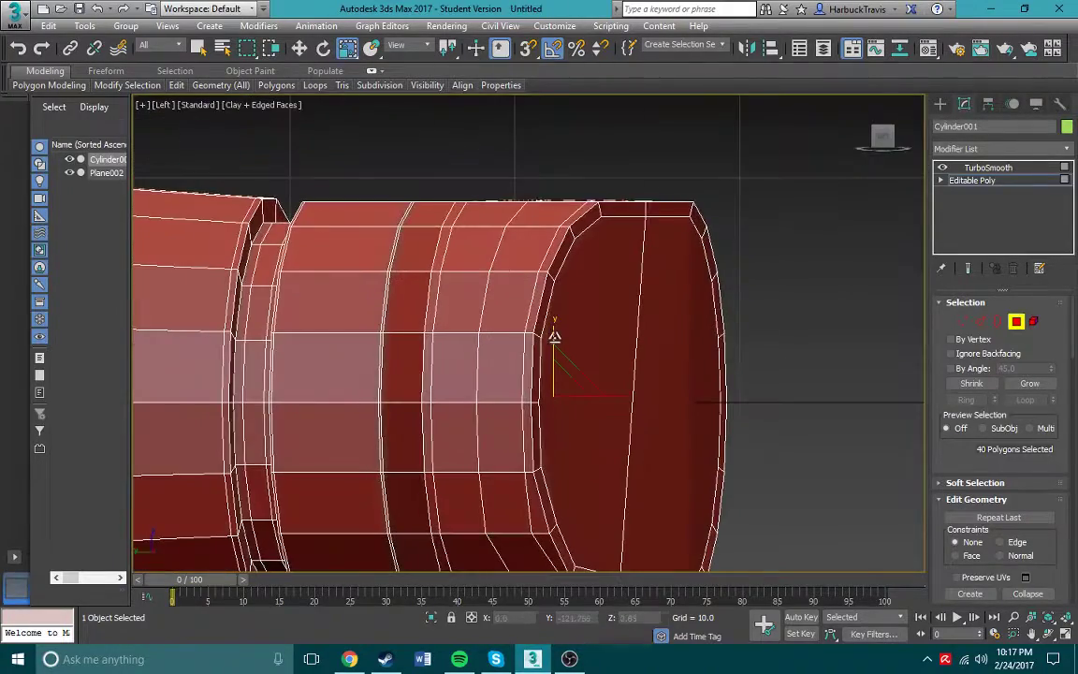
mouse_move(565, 337)
middle_mouse_down("alt")
mouse_move(578, 313)
mouse_move(561, 393)
middle_mouse_up("alt")
scroll(581, 356, "up", 5)
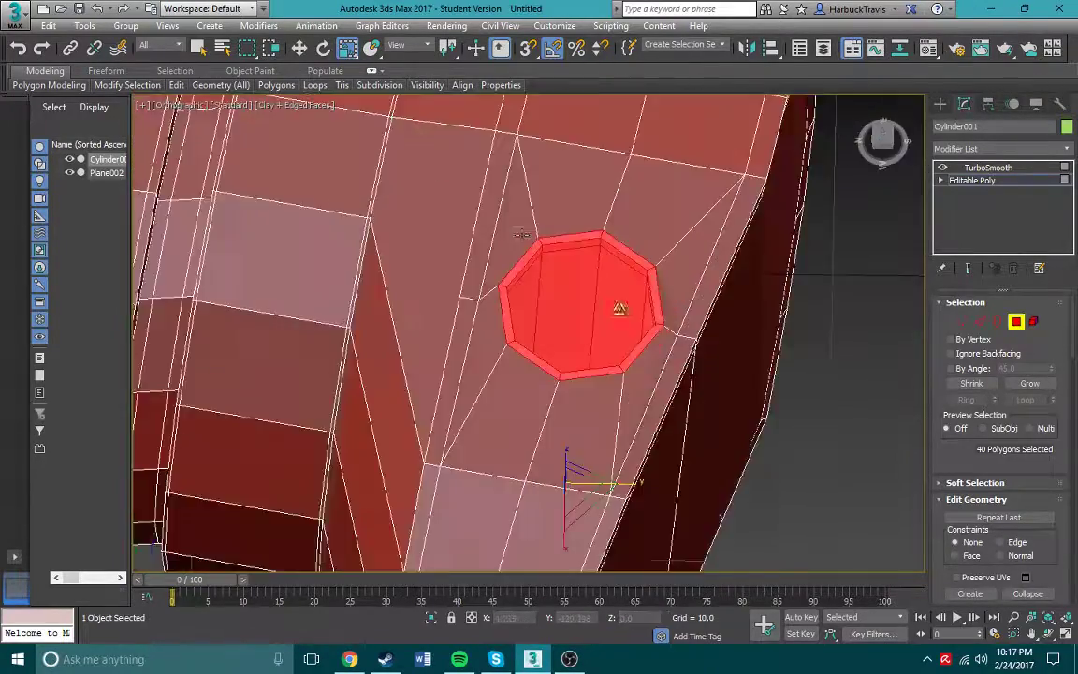
mouse_move(620, 308)
middle_mouse_down("alt")
mouse_move(549, 237)
mouse_move(758, 312)
middle_mouse_up("alt")
Extrude the hole's polygons slightly inward with the Extrude caddy.
key("shift+e")
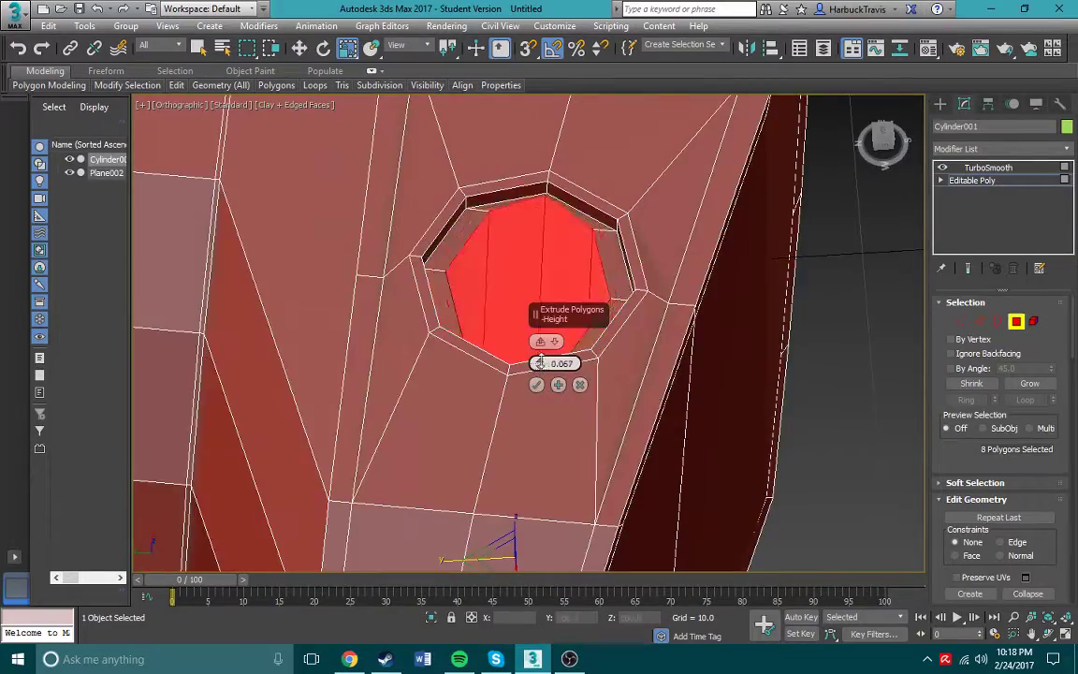
middle_click_drag(549, 345, 383, 363)
scroll(383, 363, "down", 3)
scroll(554, 277, "down", 2)
mouse_move(474, 265)
middle_mouse_down("alt")
mouse_move(325, 248)
mouse_move(813, 174)
mouse_move(544, 341)
middle_mouse_up("alt")
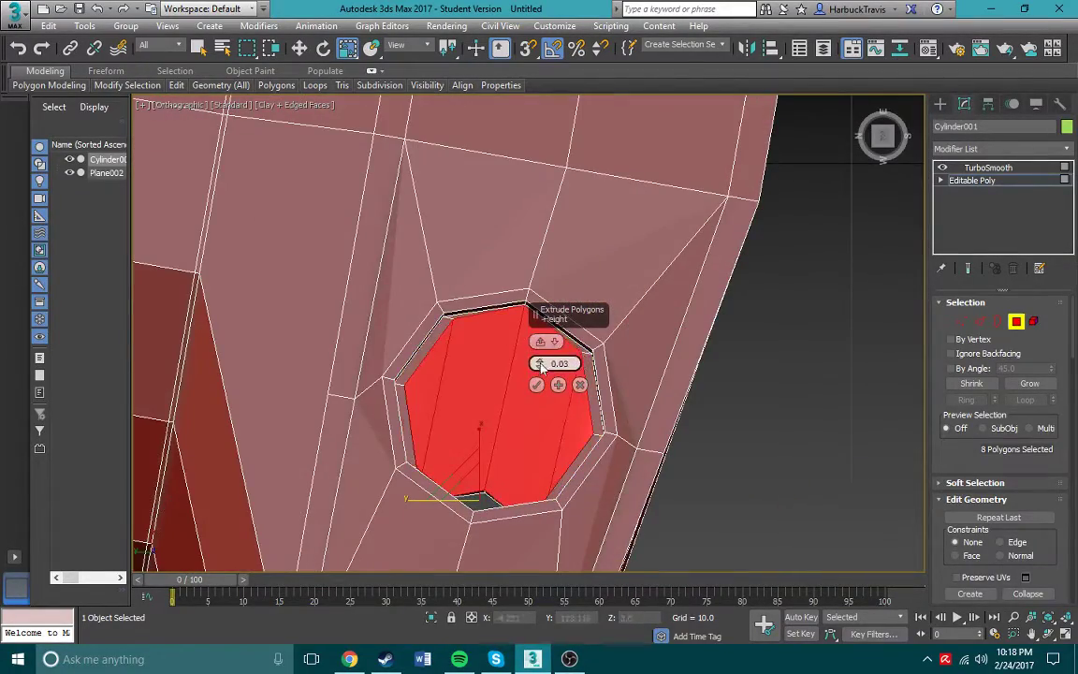
mouse_move(880, 140)
middle_mouse_down("alt")
mouse_move(509, 382)
mouse_move(394, 187)
mouse_move(392, 256)
mouse_move(555, 337)
mouse_move(383, 185)
mouse_move(390, 284)
mouse_move(391, 190)
middle_mouse_up("alt")
scroll(507, 391, "down", 2)
scroll(505, 366, "down", 4)
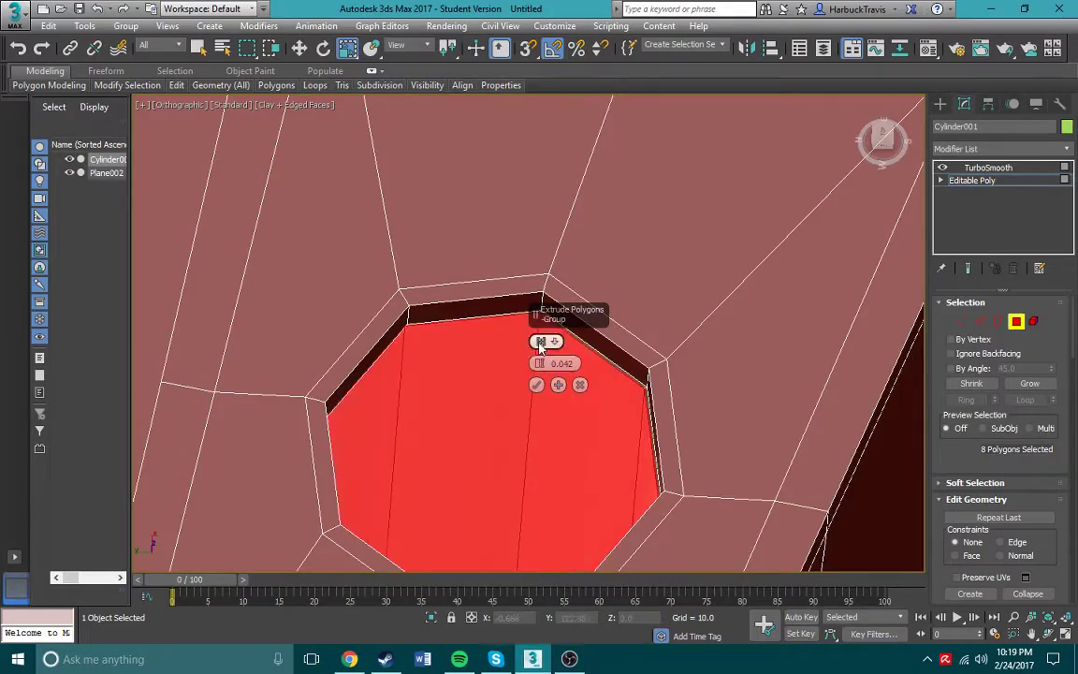
scroll(540, 346, "down", 5)
scroll(571, 379, "down", 3)
scroll(577, 385, "down", 3)
left_click(579, 385)
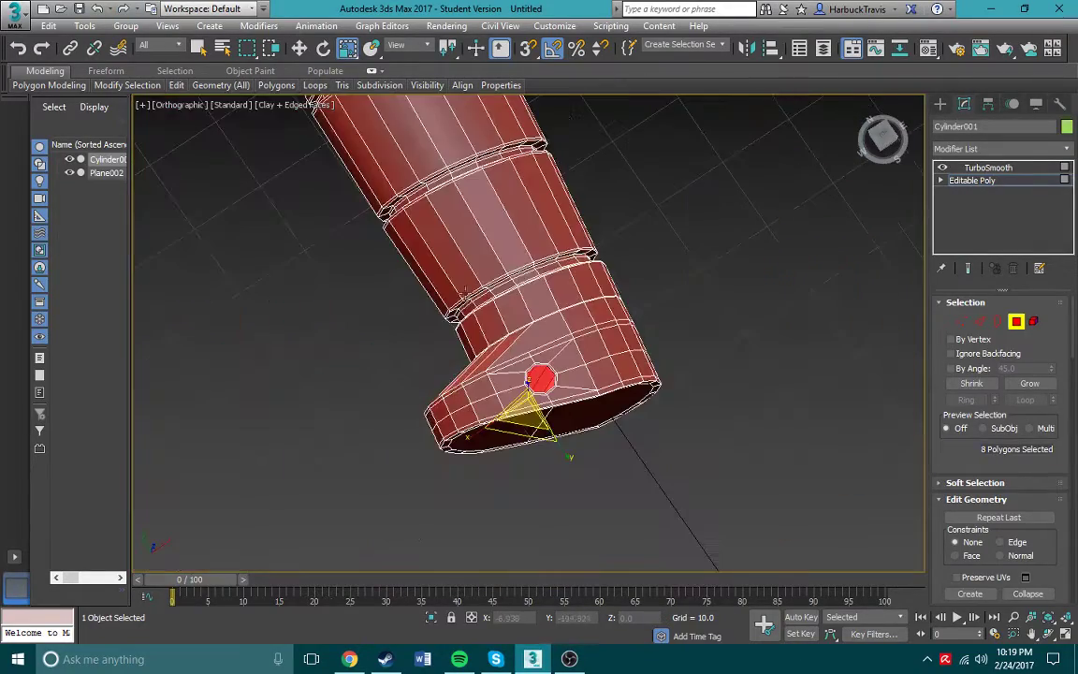
Inspect the extruded hole in side and perspective views and reselect its polygons.
scroll(528, 384, "up", 5)
scroll(645, 335, "down", 5)
scroll(587, 424, "up", 3)
middle_click_drag(570, 355, 548, 332, "alt")
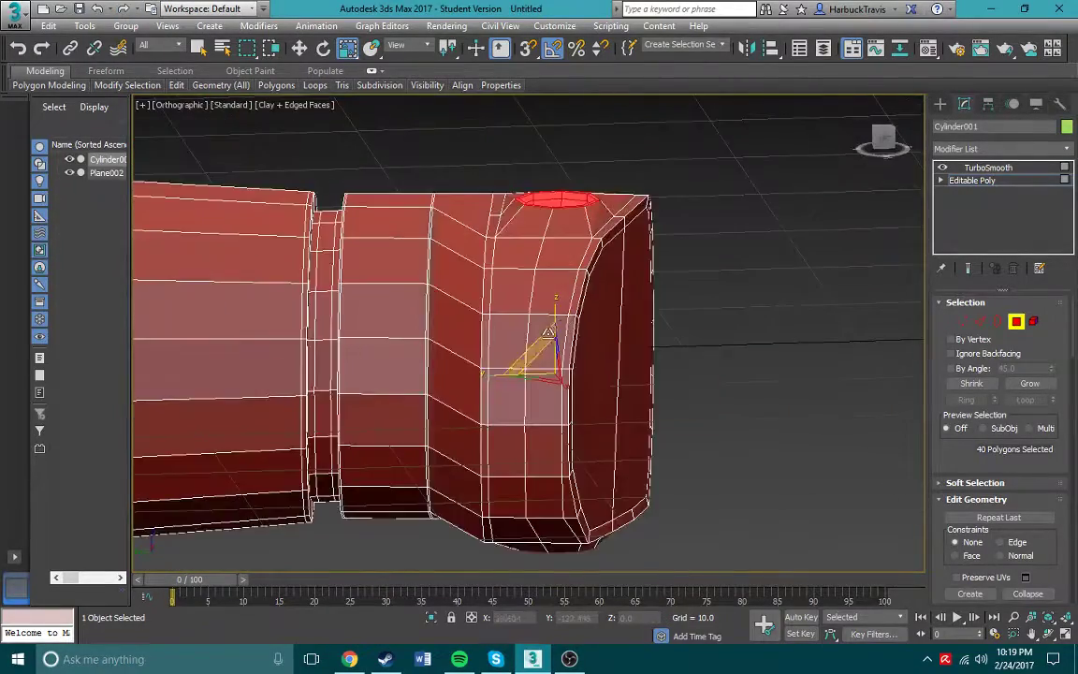
key("l")
scroll(514, 329, "down", 5)
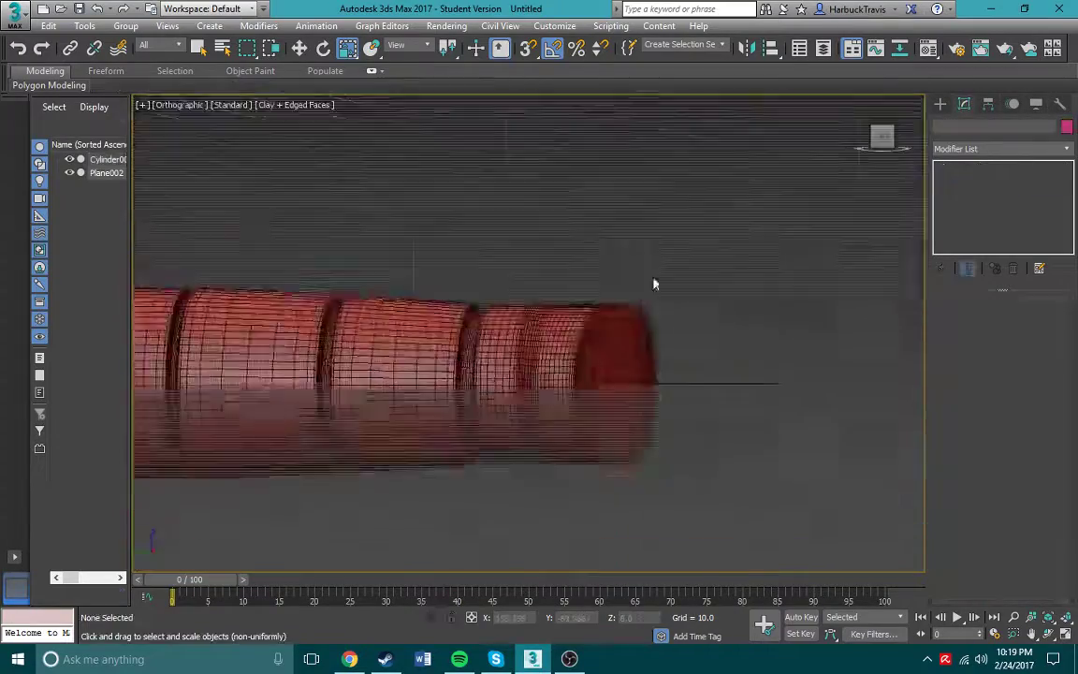
key("p")
mouse_move(654, 284)
middle_mouse_down("alt")
mouse_move(620, 397)
mouse_move(625, 355)
middle_mouse_up("alt")
scroll(625, 356, "up", 5)
key("4")
scroll(626, 355, "up", 5)
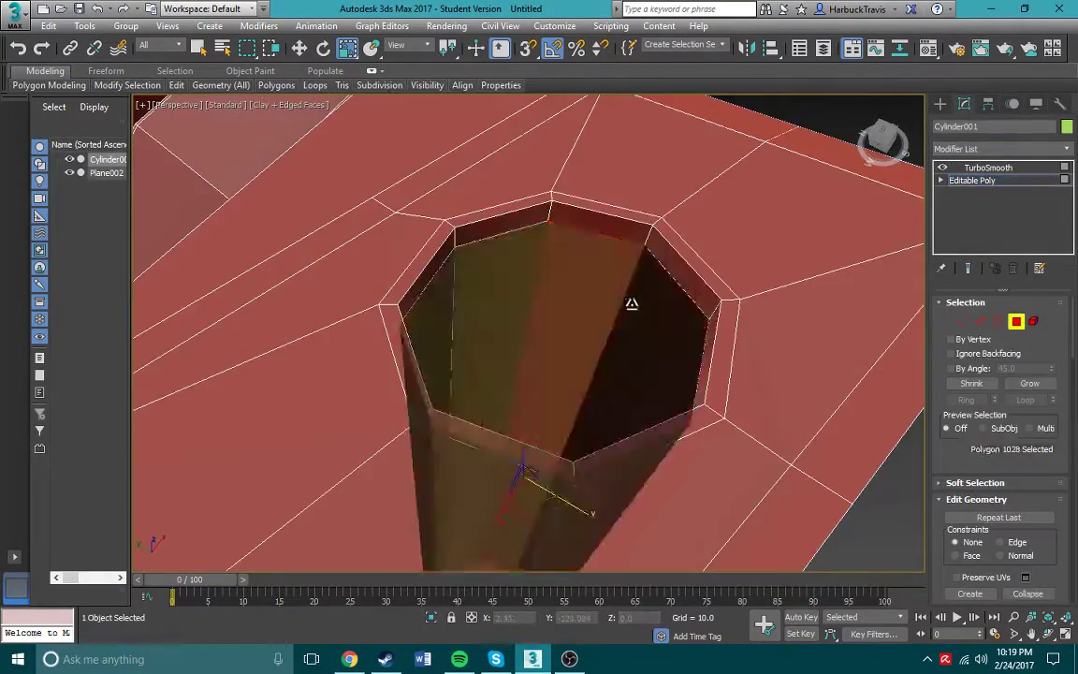
scroll(545, 374, "down", 6)
Detach a clone of the hole polygons as the new object Object001.
left_click(599, 343)
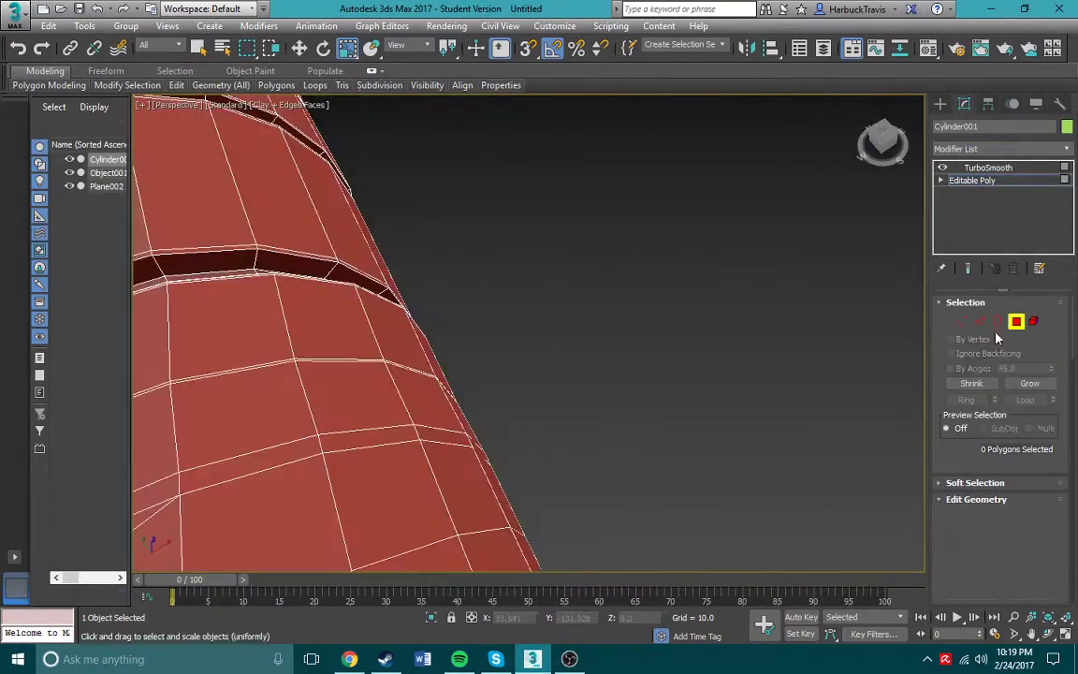
middle_click_drag(584, 314, 599, 281, "alt")
scroll(584, 315, "down", 5)
scroll(584, 314, "up", 6)
scroll(584, 315, "down", 2)
Add a Shell modifier to Object001 and set a thin Inner/Outer Amount.
left_click(1001, 148)
left_click(973, 374)
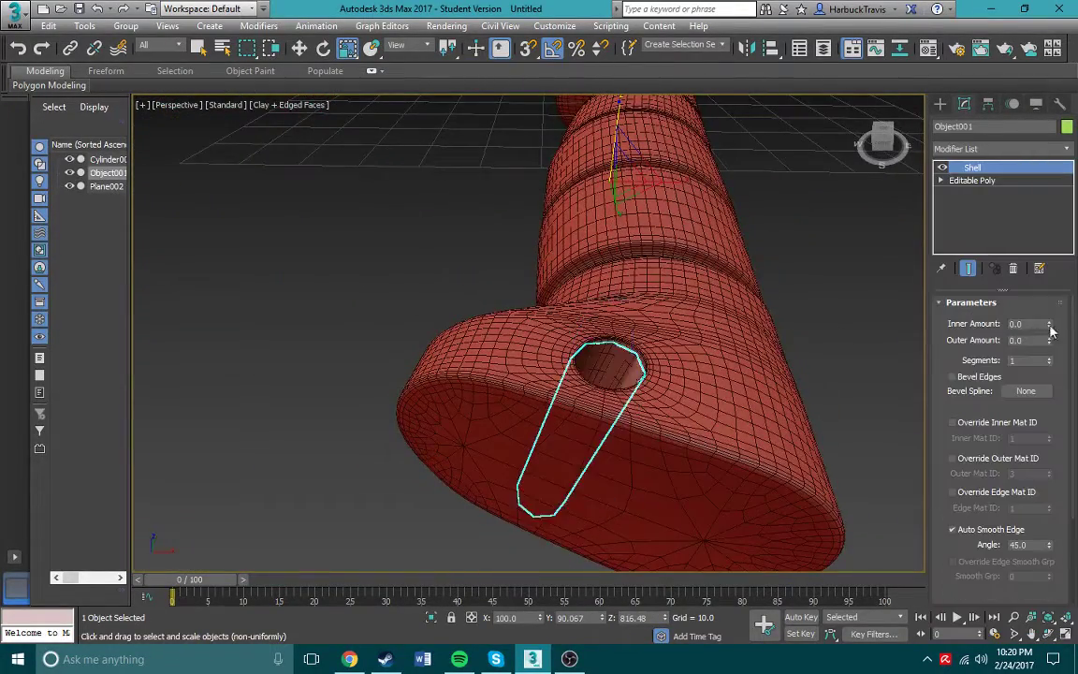
left_click_drag(1050, 326, 1050, 318)
middle_click_drag(599, 393, 639, 394, "alt")
scroll(624, 271, "down", 4)
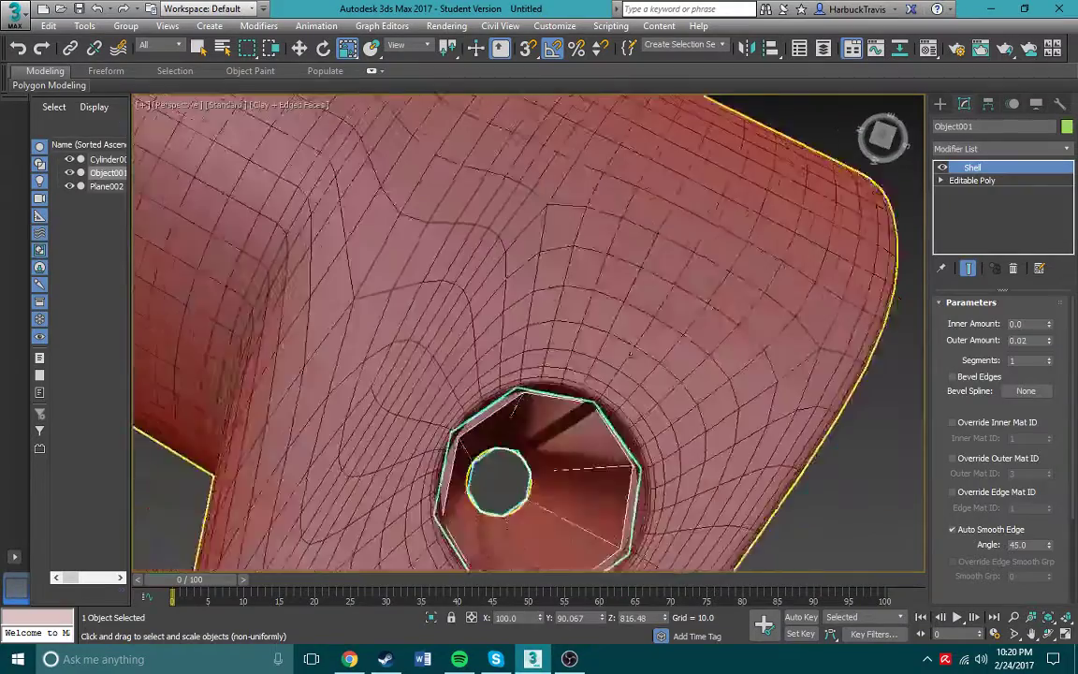
scroll(624, 270, "down", 2)
Orbit out to view the whole knife from higher up.
left_click(1002, 149)
left_click(599, 330)
middle_click_drag(599, 329, 599, 329, "alt")
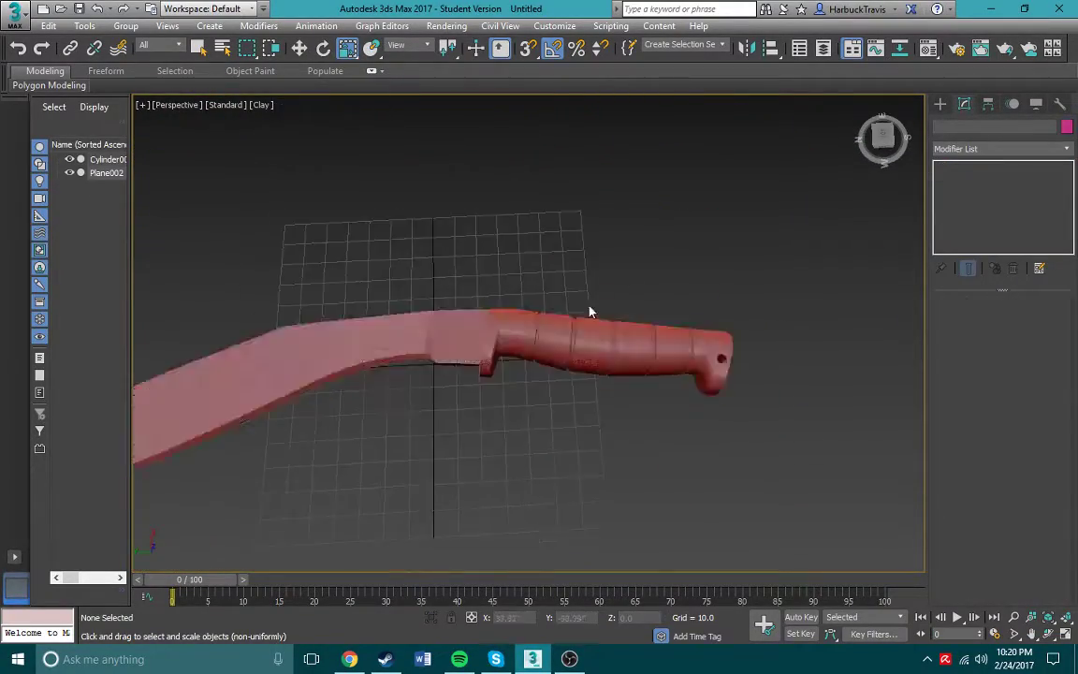
middle_click_drag(589, 312, 520, 298, "alt")
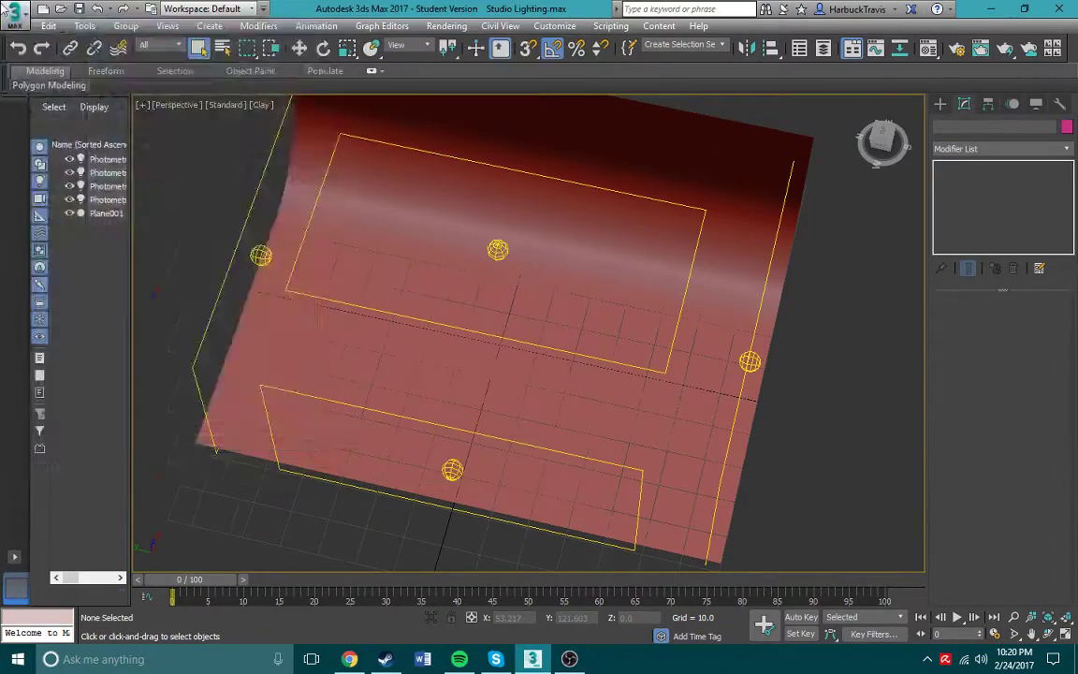
Merge the Kukri Machete file into the Studio Lighting scene.
left_click(7, 11)
mouse_move(183, 276)
left_click(281, 111)
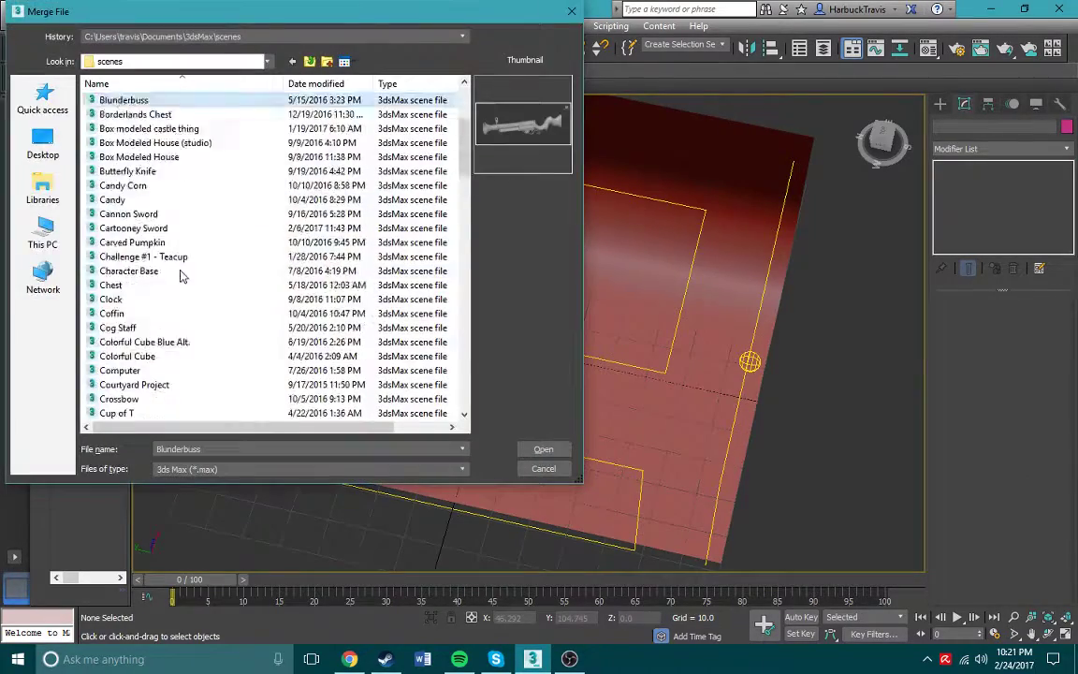
left_click(543, 448)
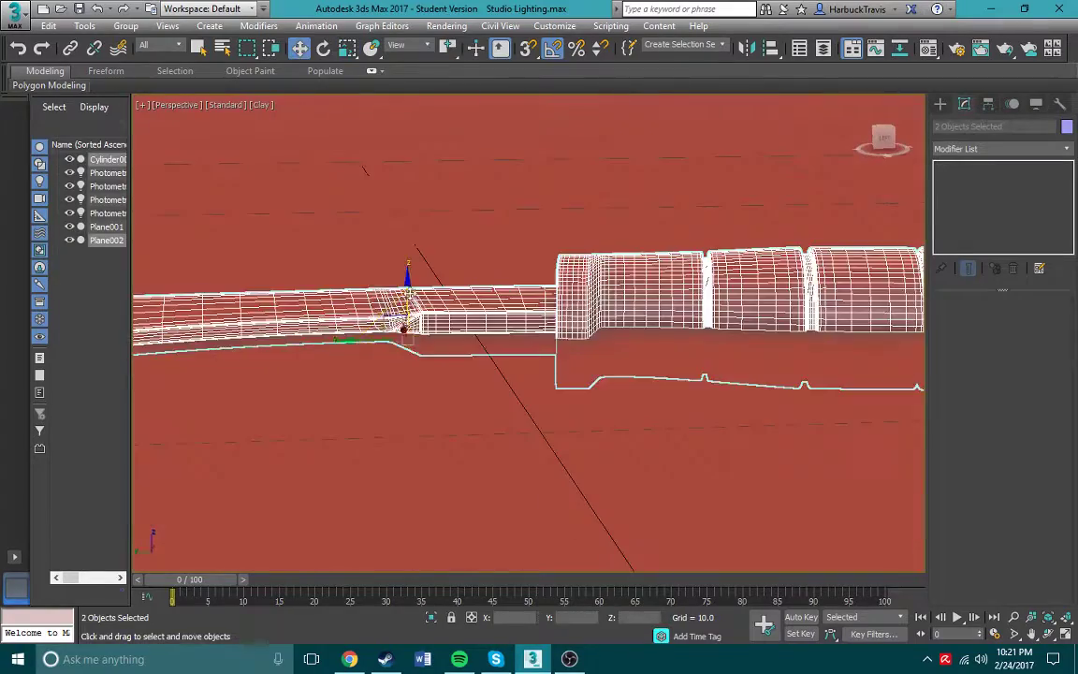
scroll(414, 224, "down", 3)
middle_click_drag(413, 223, 401, 317, "alt")
scroll(402, 317, "up", 5)
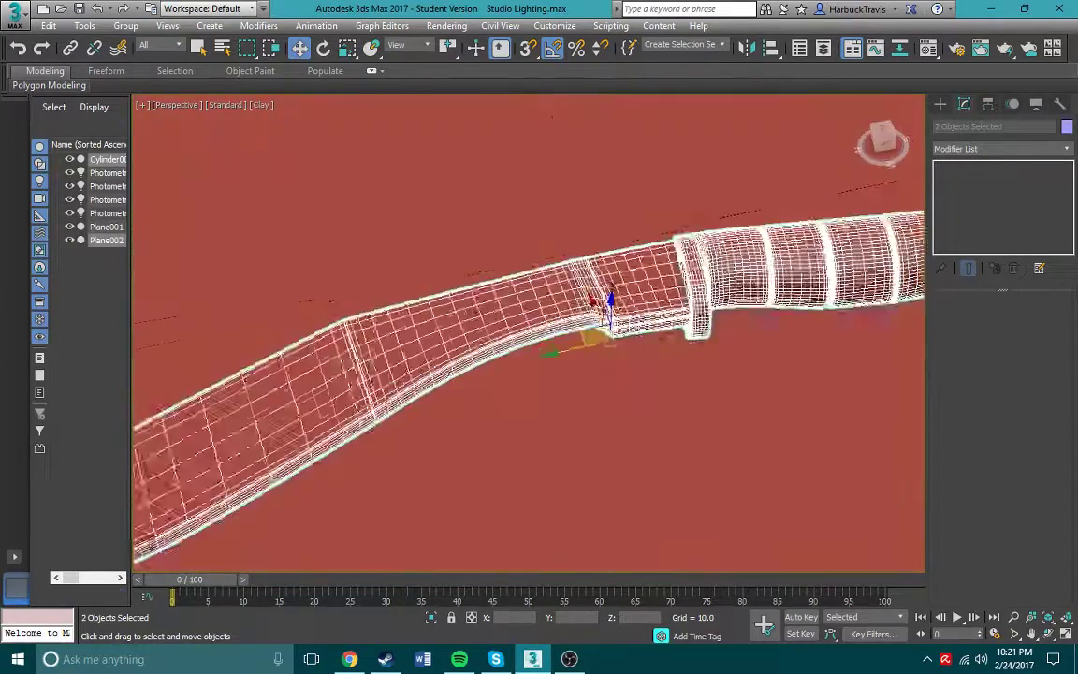
scroll(542, 300, "down", 5)
Clone the kukri and rotate the copy so the two knives cross.
left_click_drag(553, 309, 552, 215, "shift")
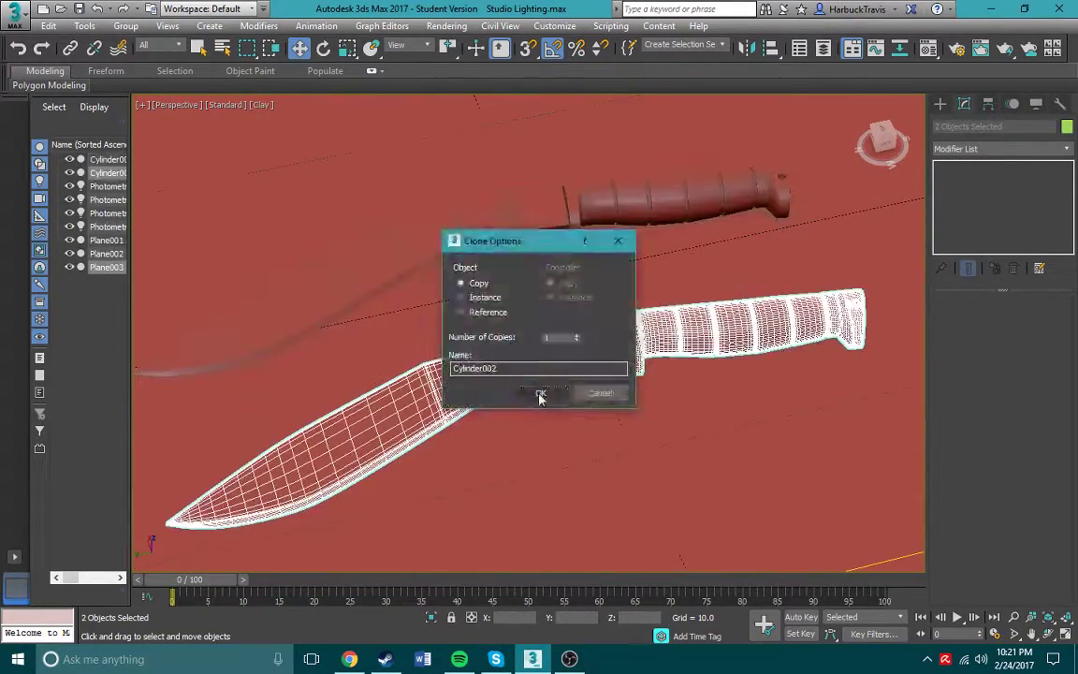
left_click(557, 393)
key("e")
left_click_drag(562, 411, 573, 417)
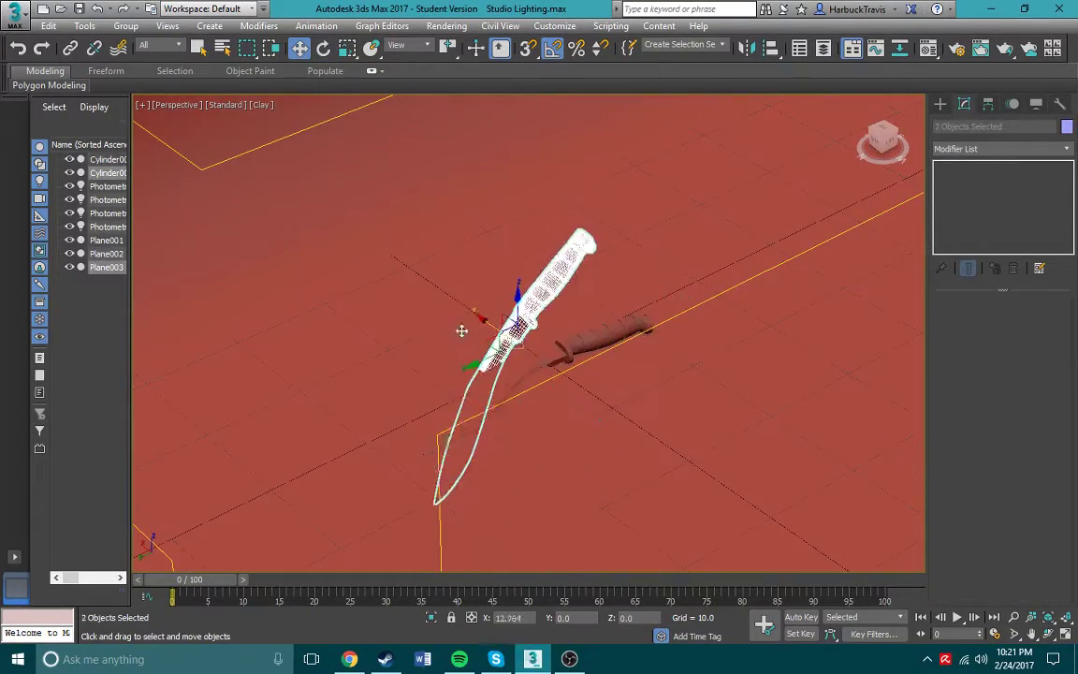
middle_click_drag(461, 330, 561, 326, "alt")
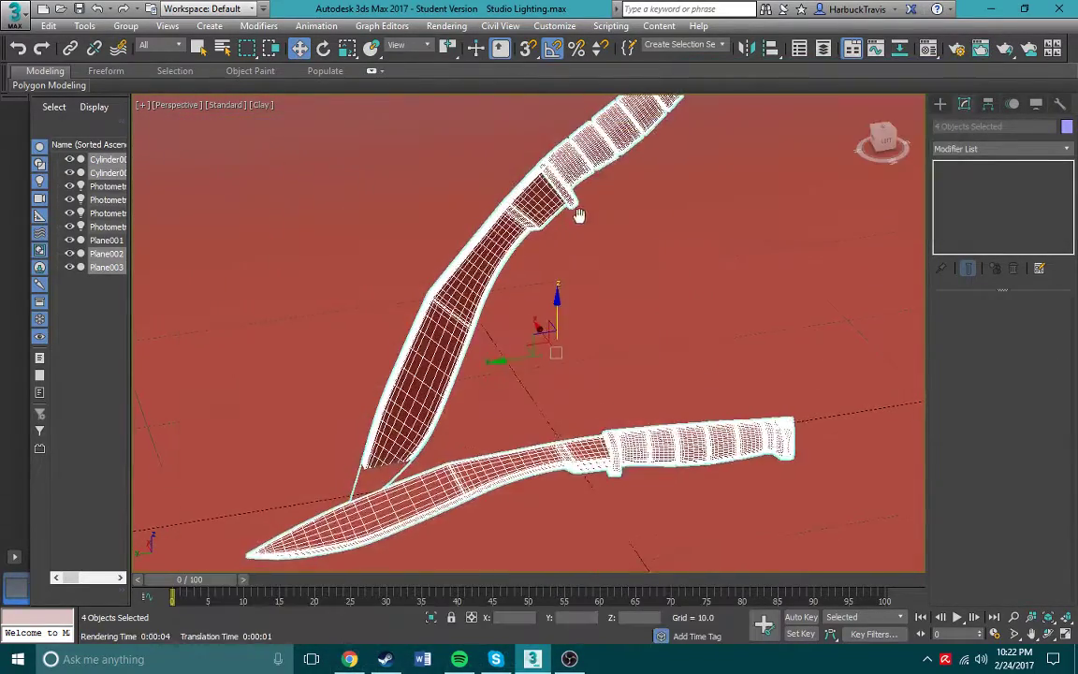
Frame both knives and run a quick test render, then stop it.
middle_click_drag(579, 216, 575, 229)
key("shift+q")
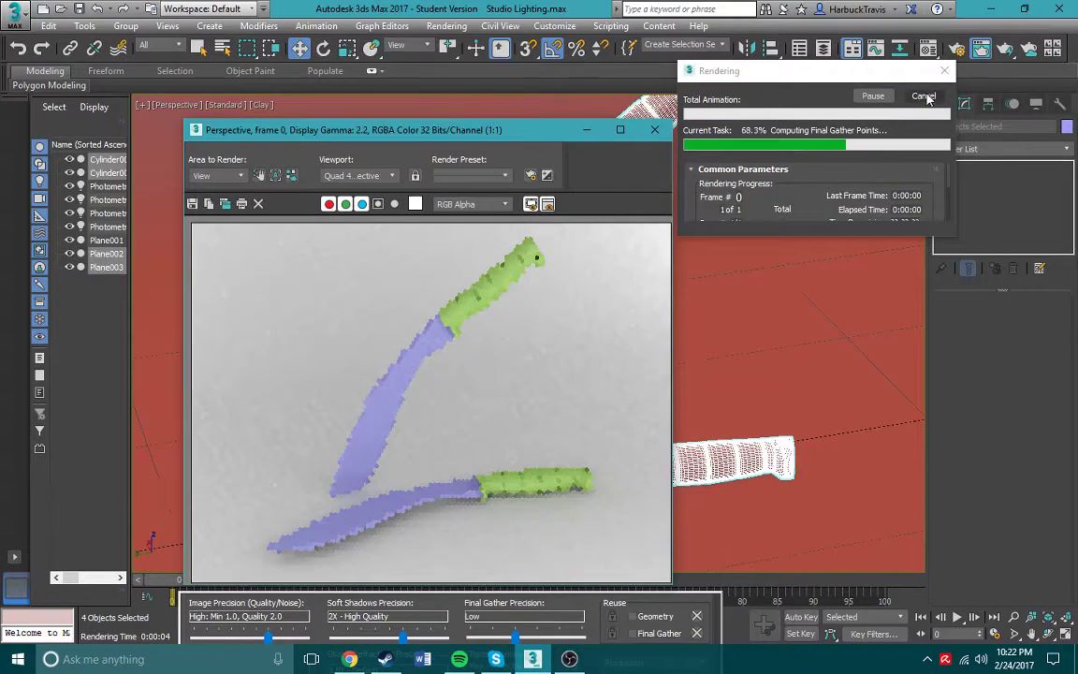
left_click(924, 97)
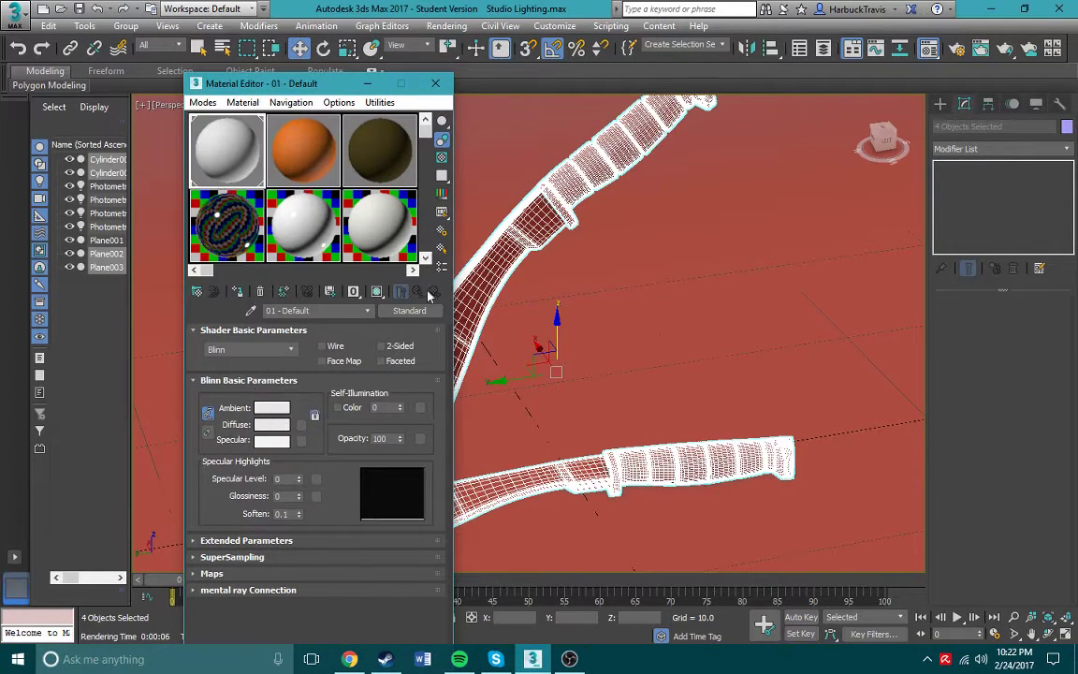
Make the material light grey with an Ambient/Reflective Occlusion diffuse map and re-render.
left_click(272, 407)
left_click(552, 222)
left_click(271, 408)
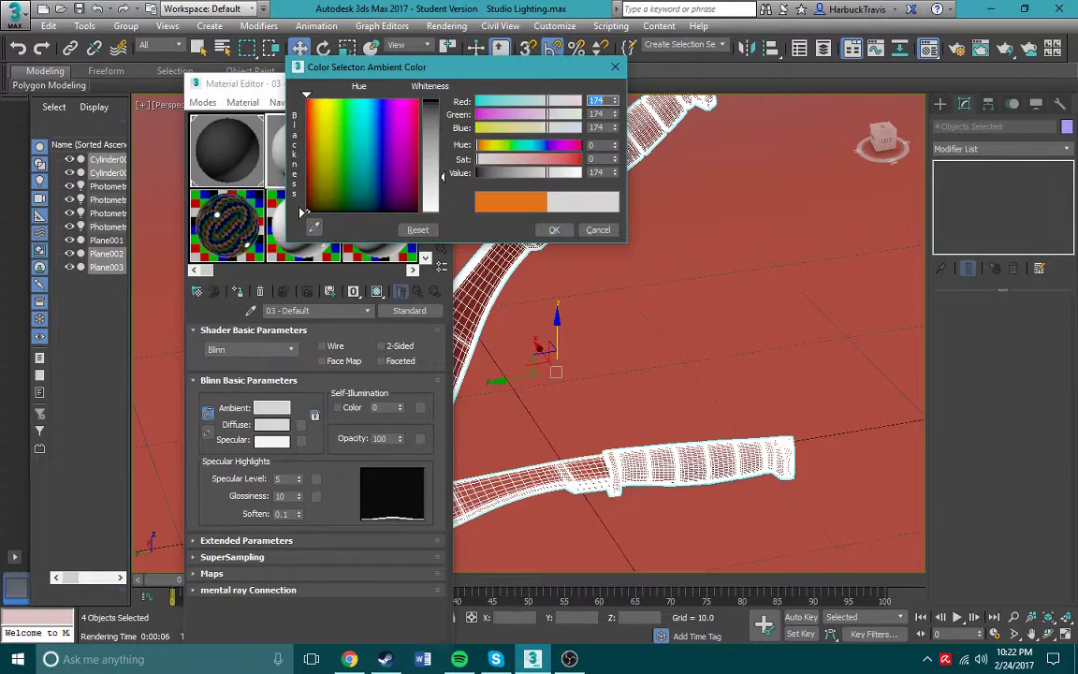
left_click(555, 229)
double_click(453, 336)
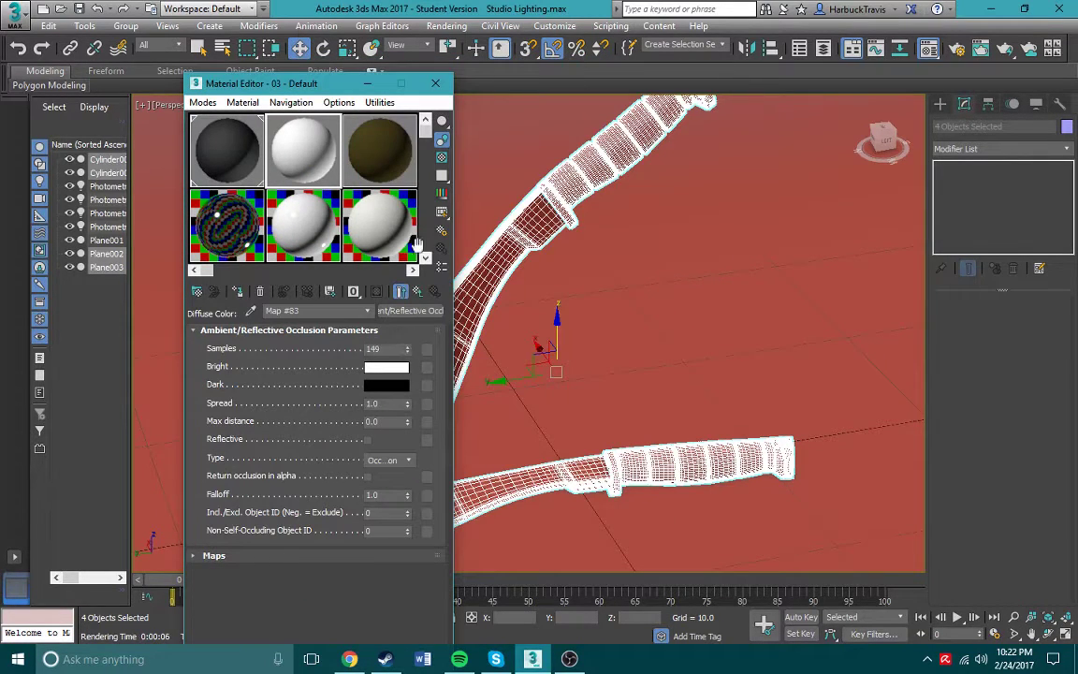
key("shift+q")
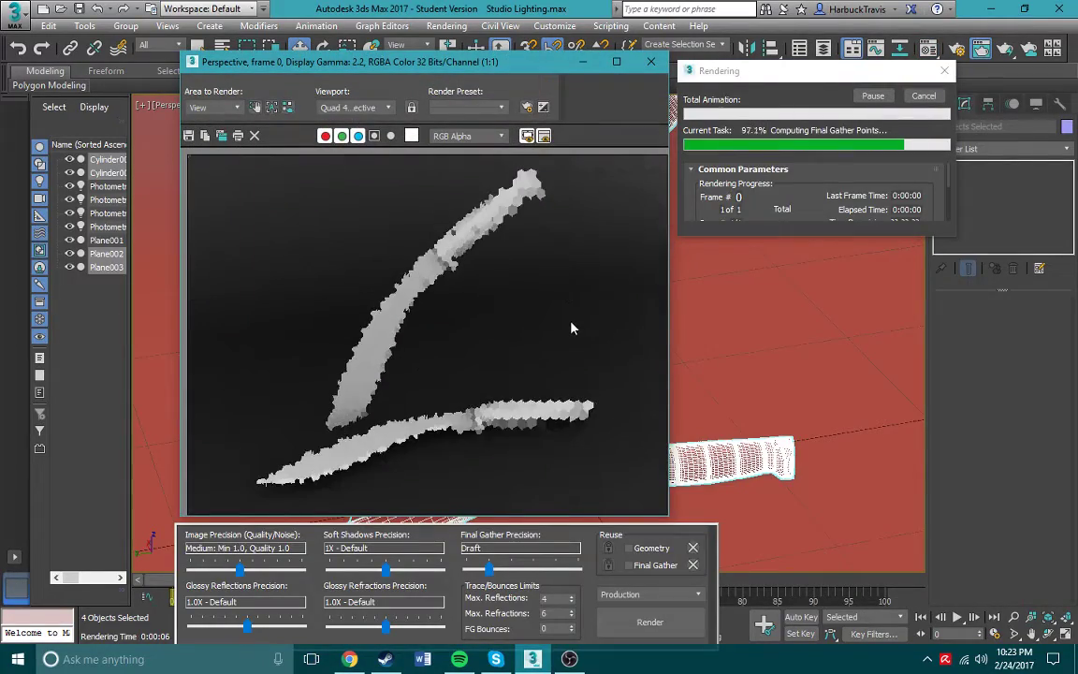